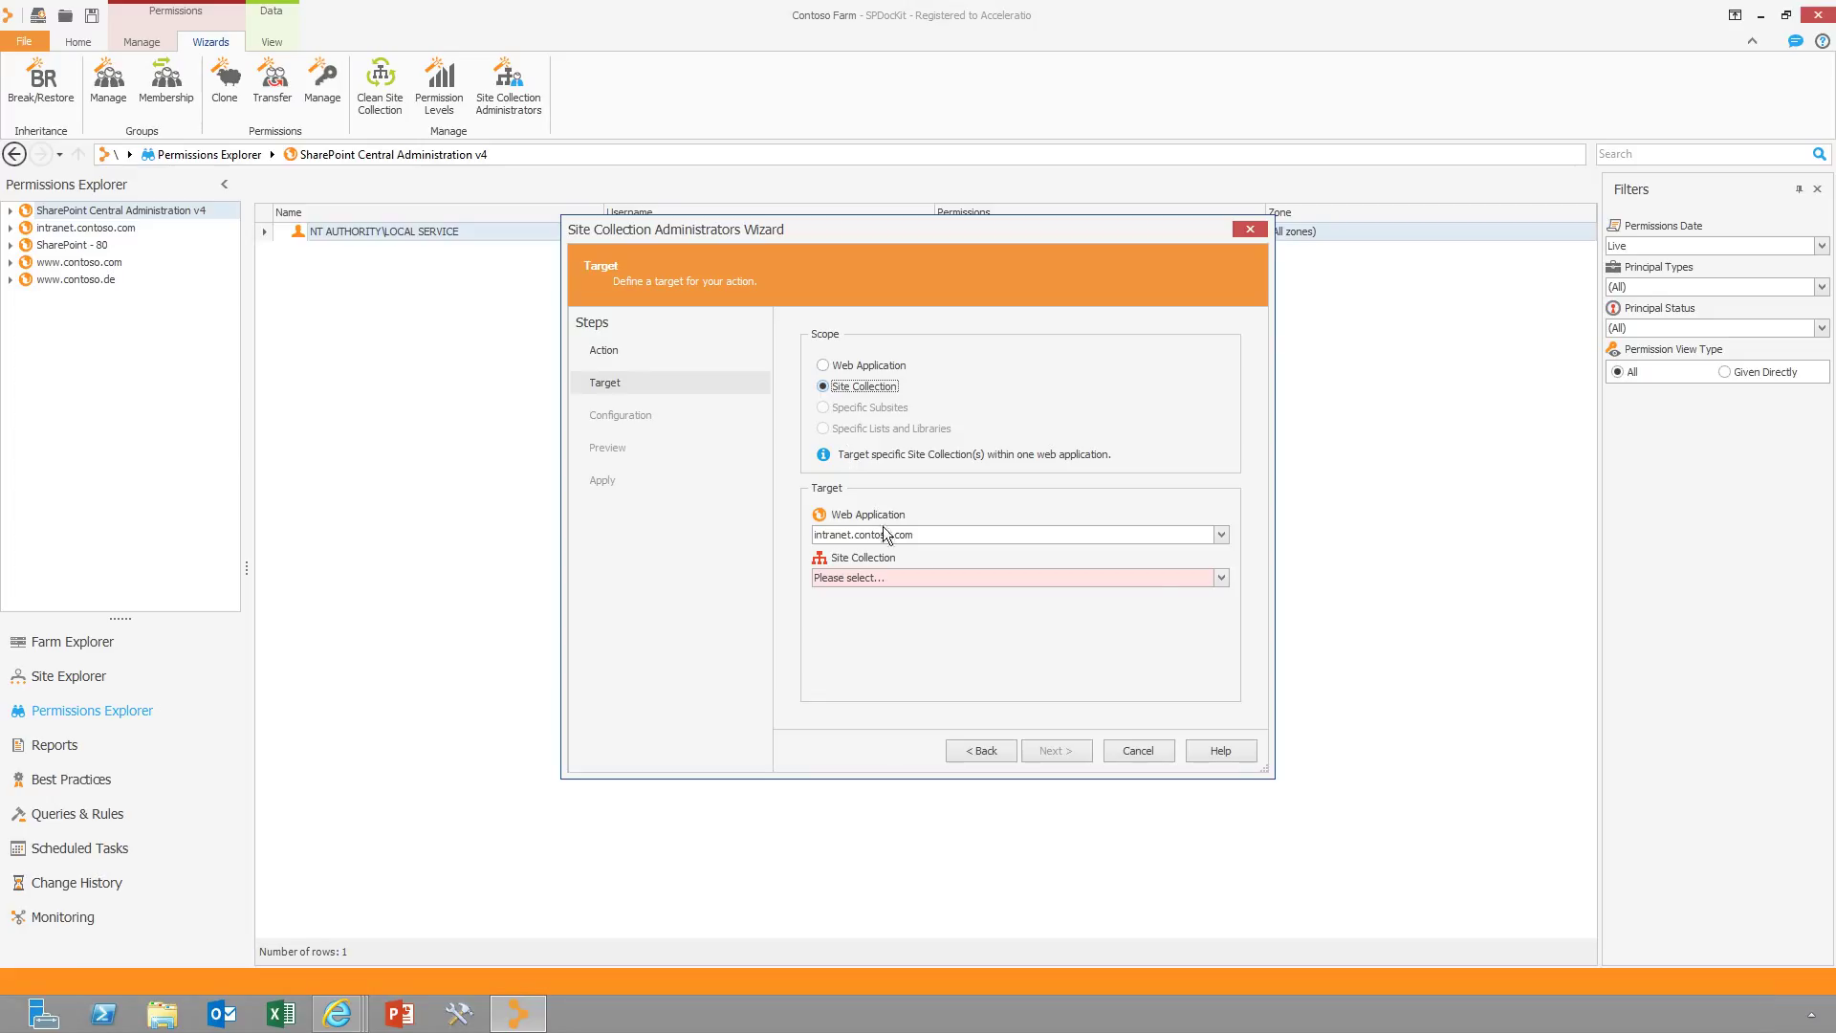
Target all site collections of intranet.contoso.com except /sites/ContosoPharm and /sites/ediscovery for the administrator change
click(1159, 580)
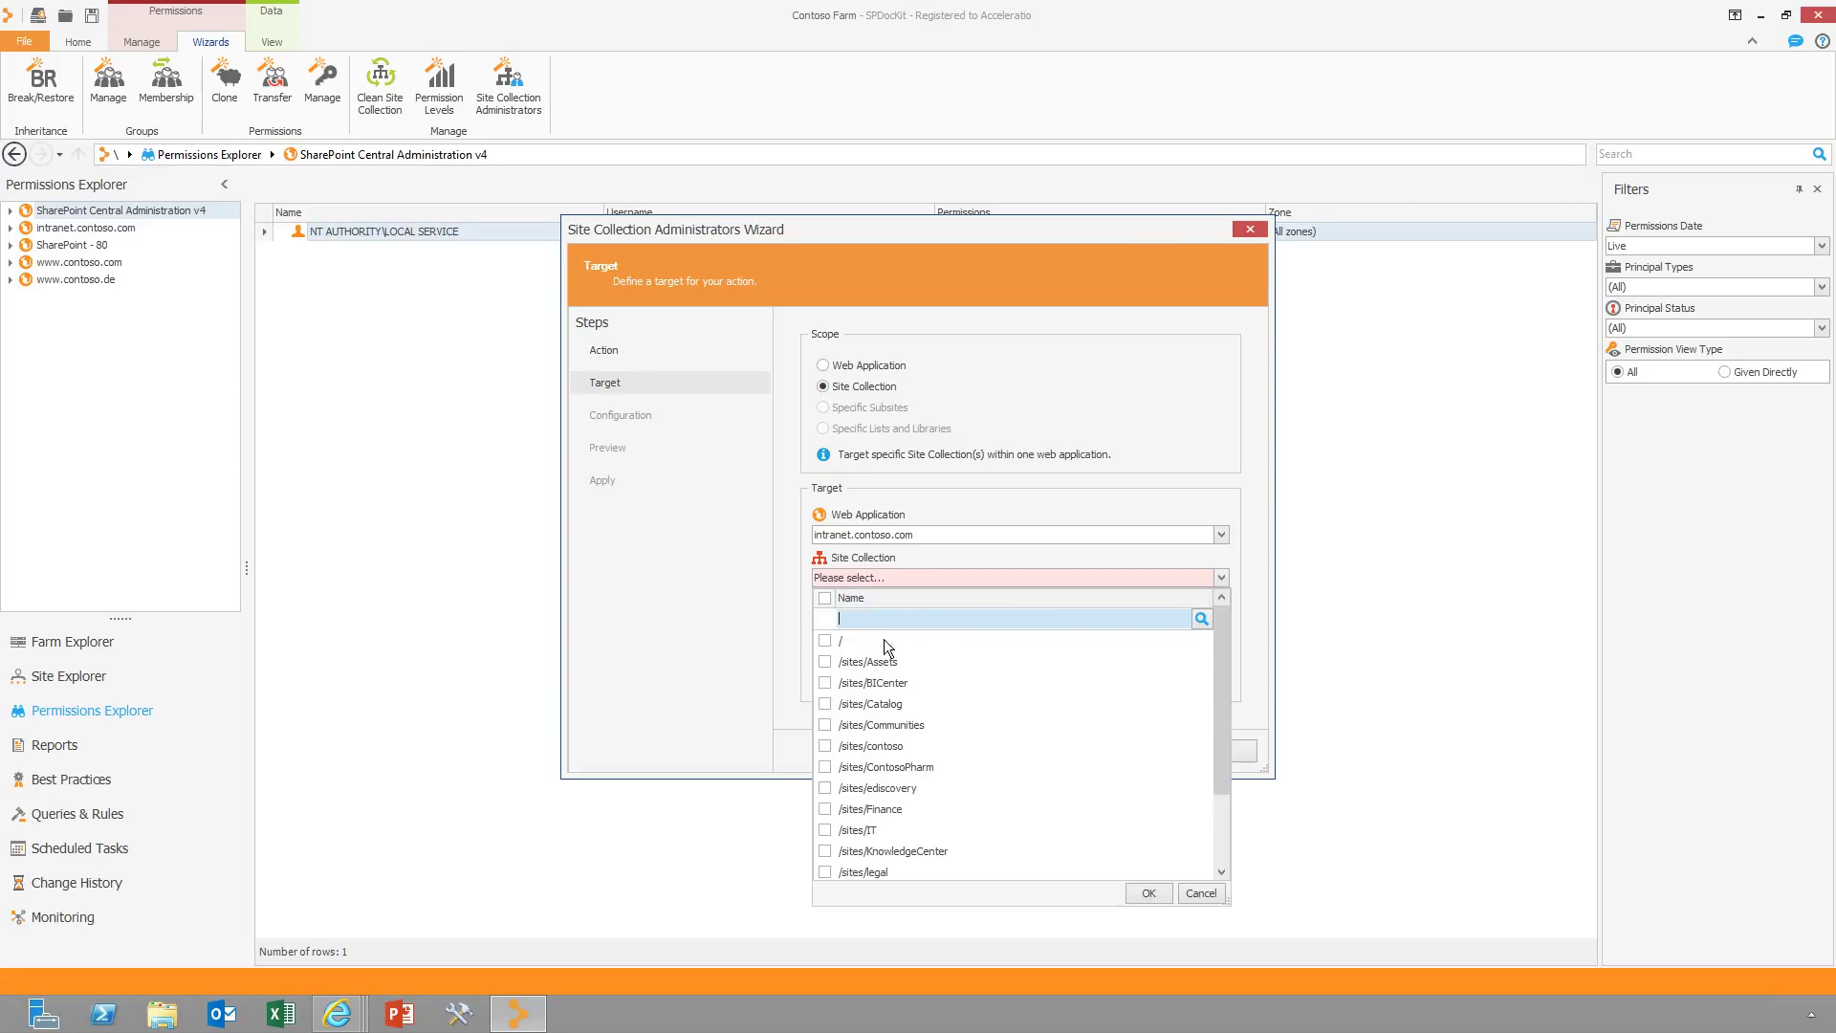
click(825, 597)
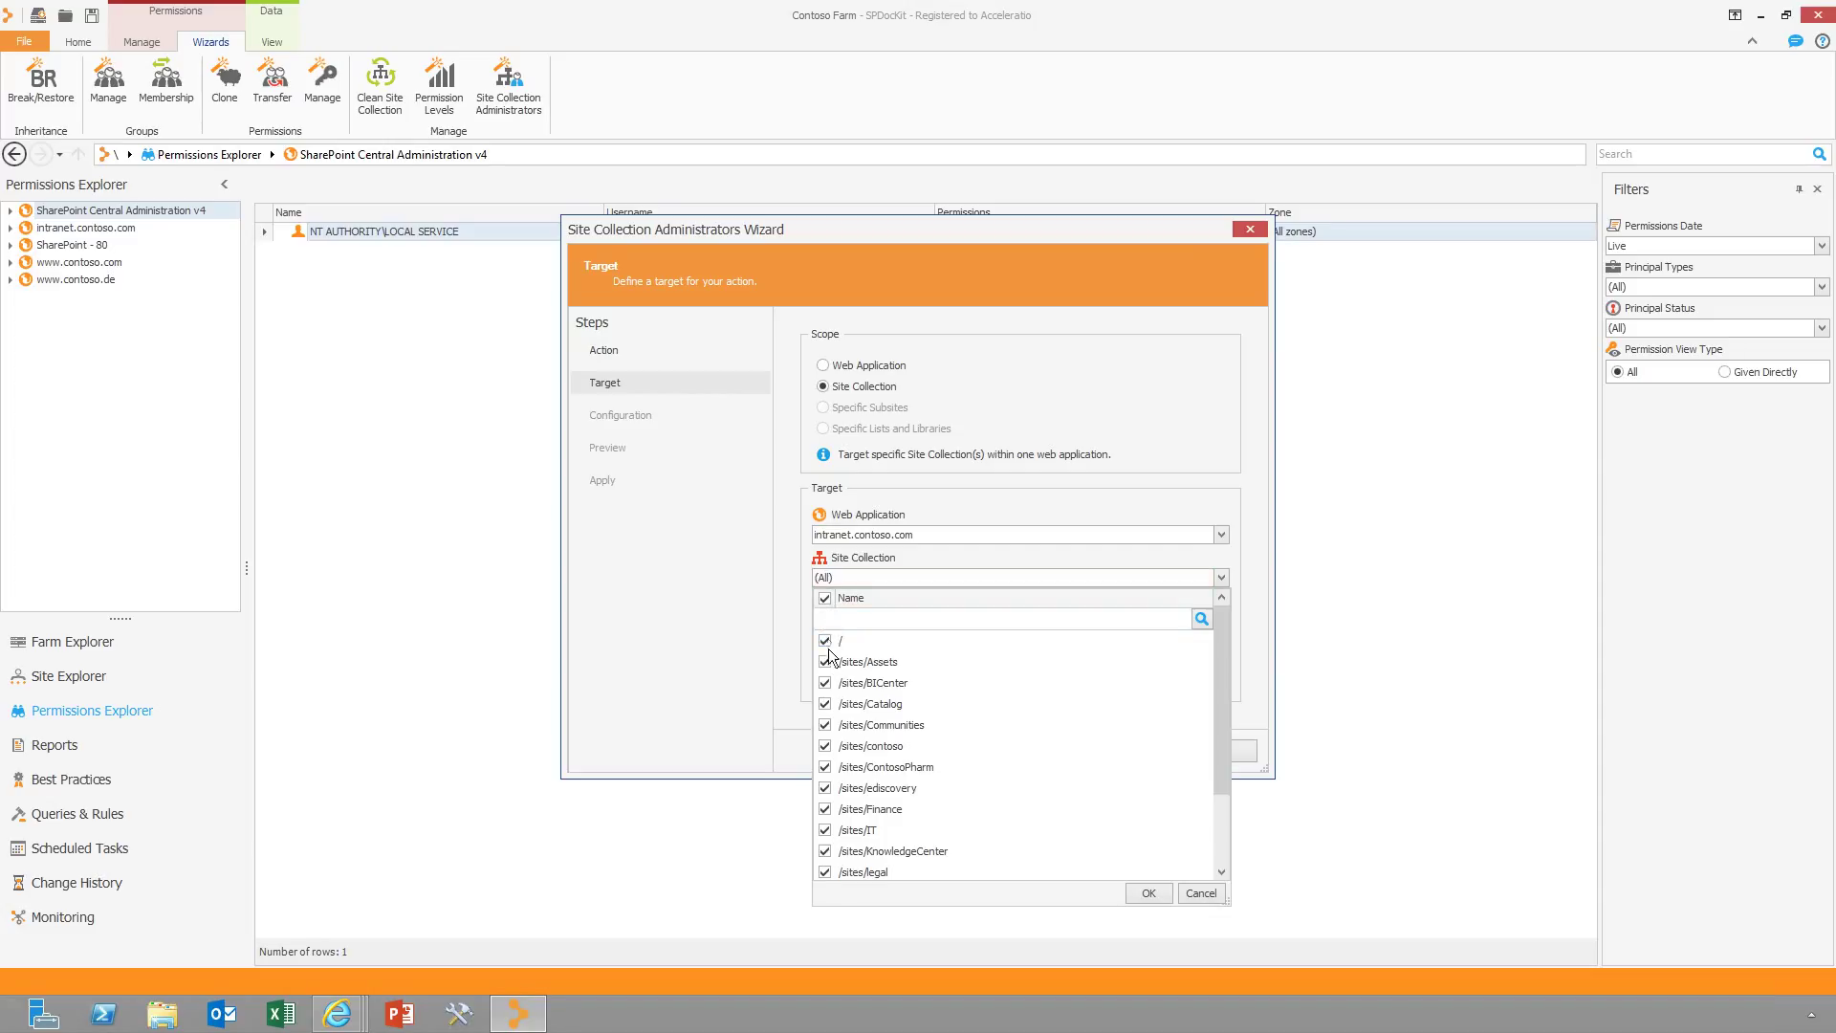
click(823, 768)
click(825, 789)
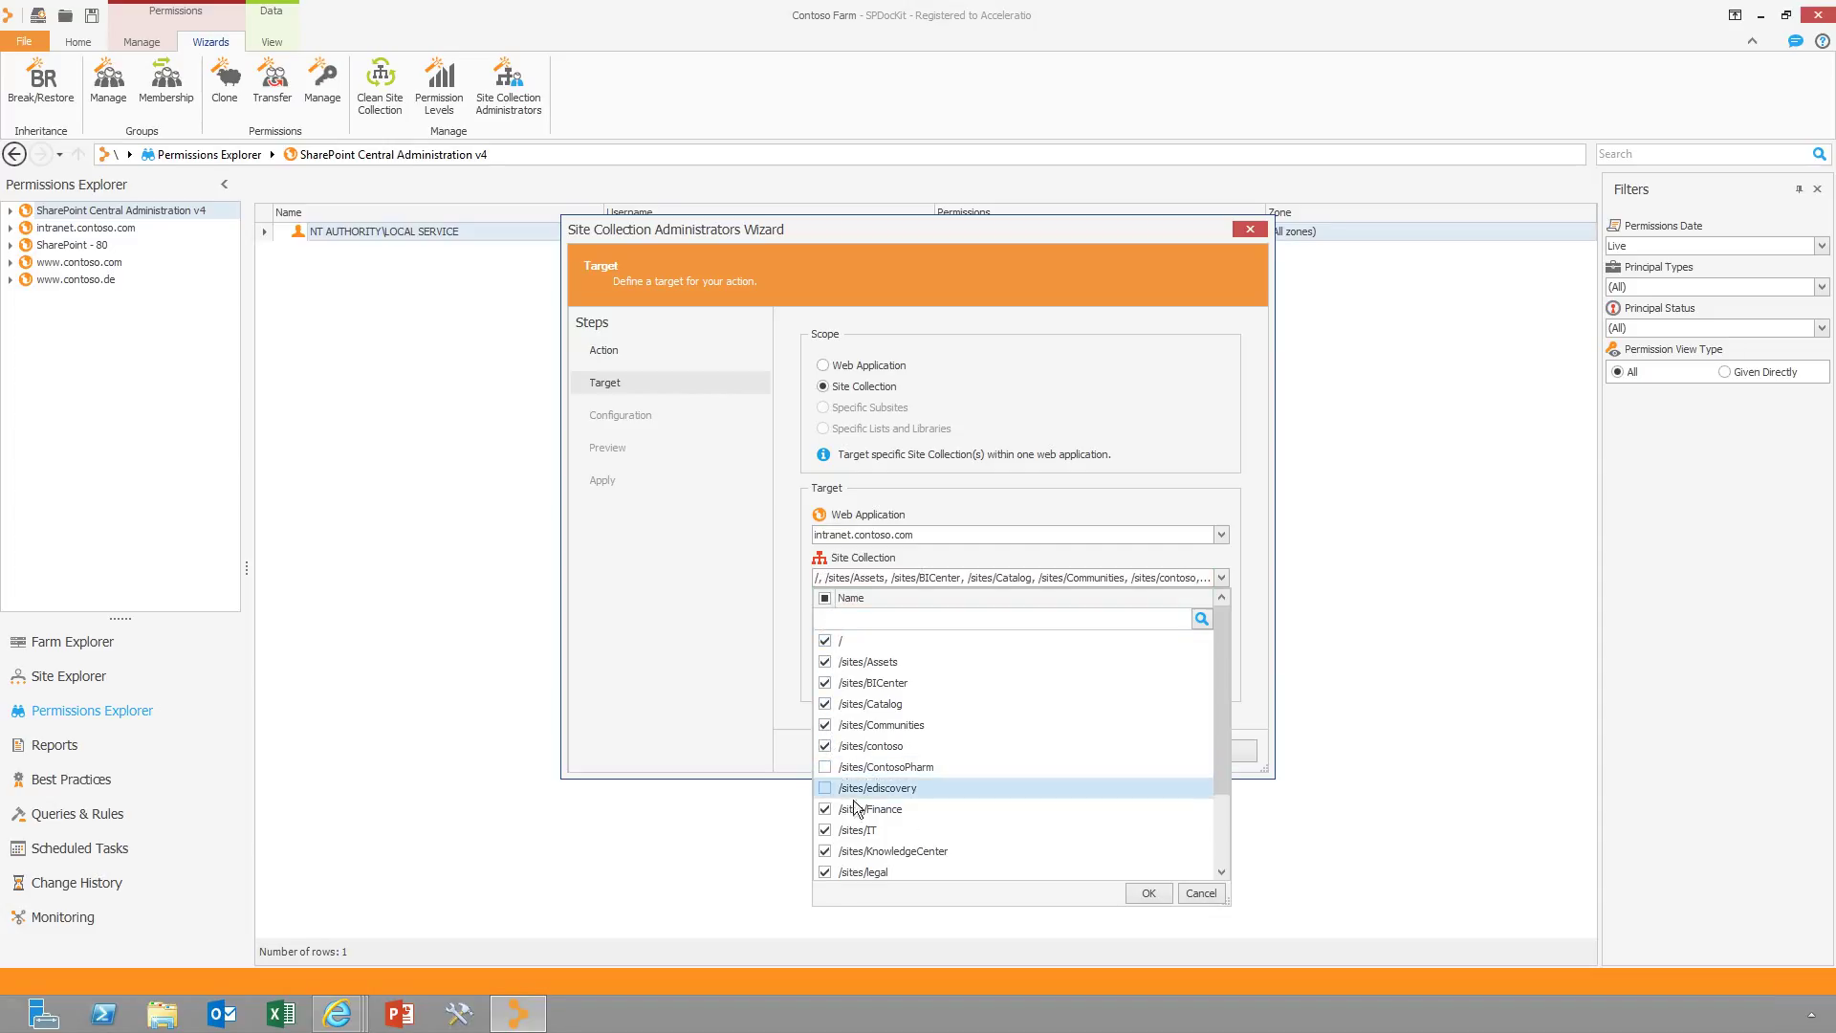
click(1155, 896)
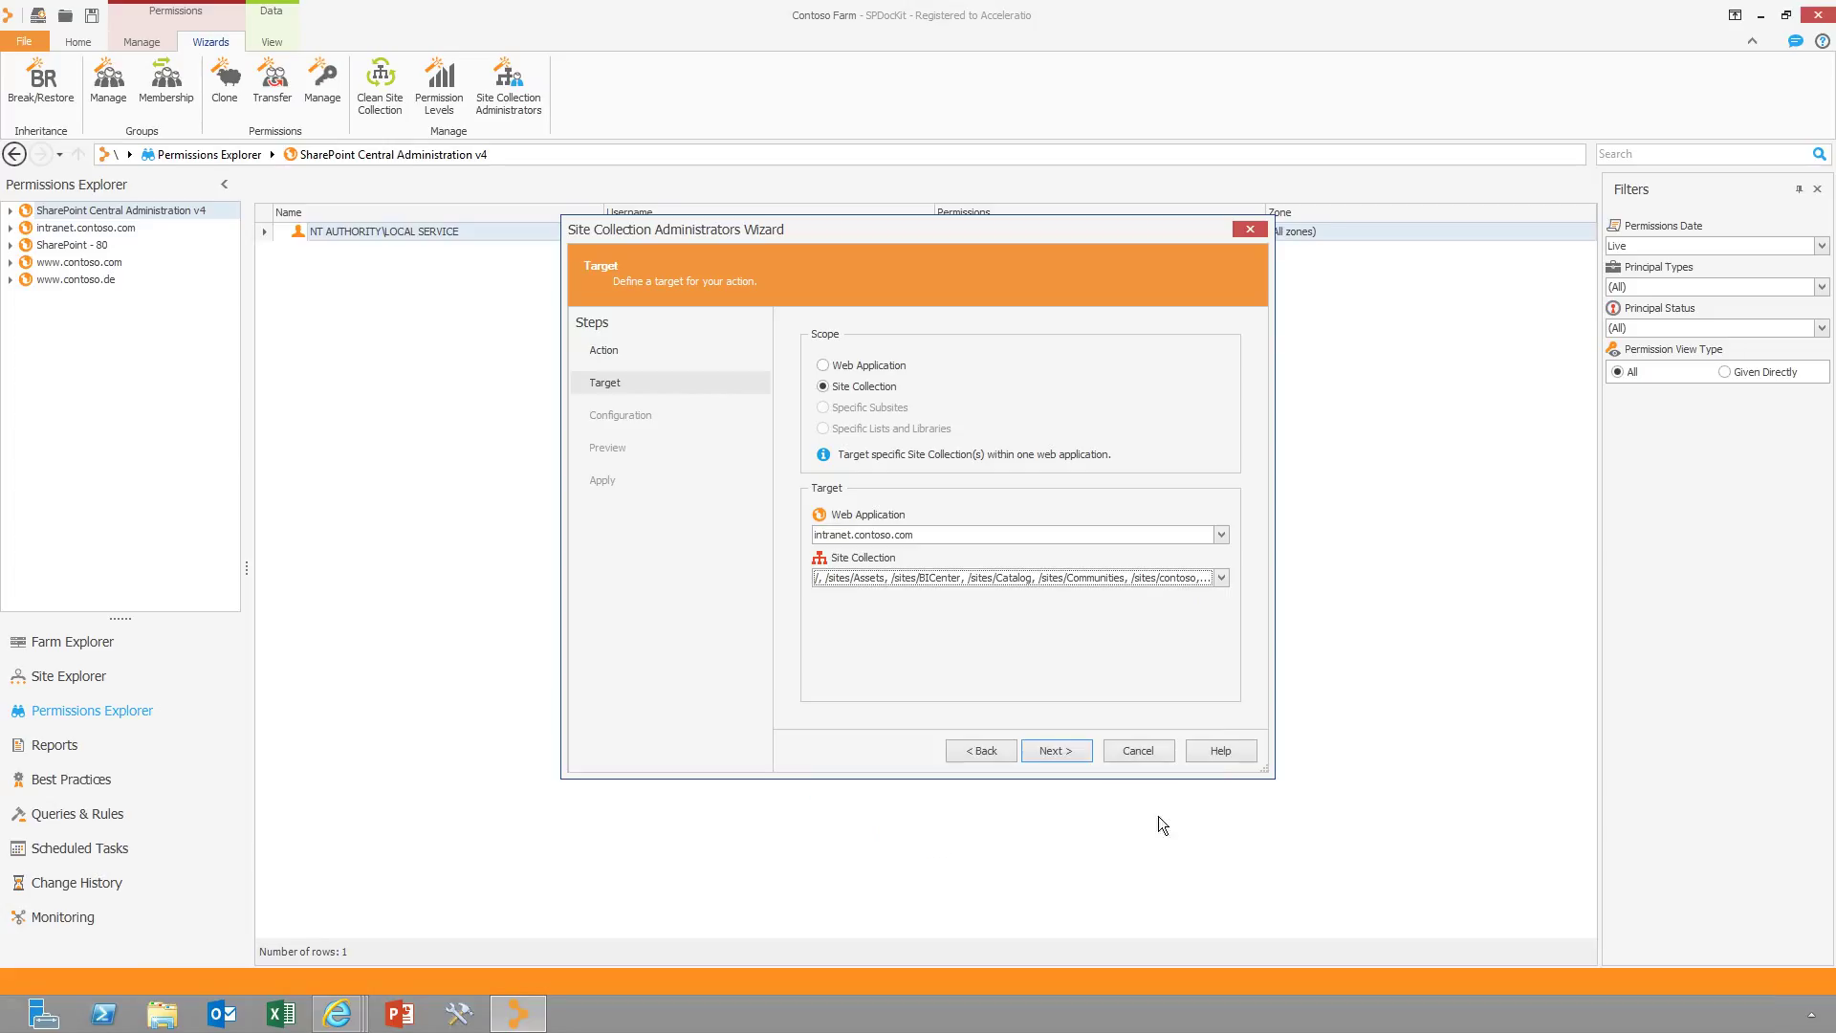
click(1051, 750)
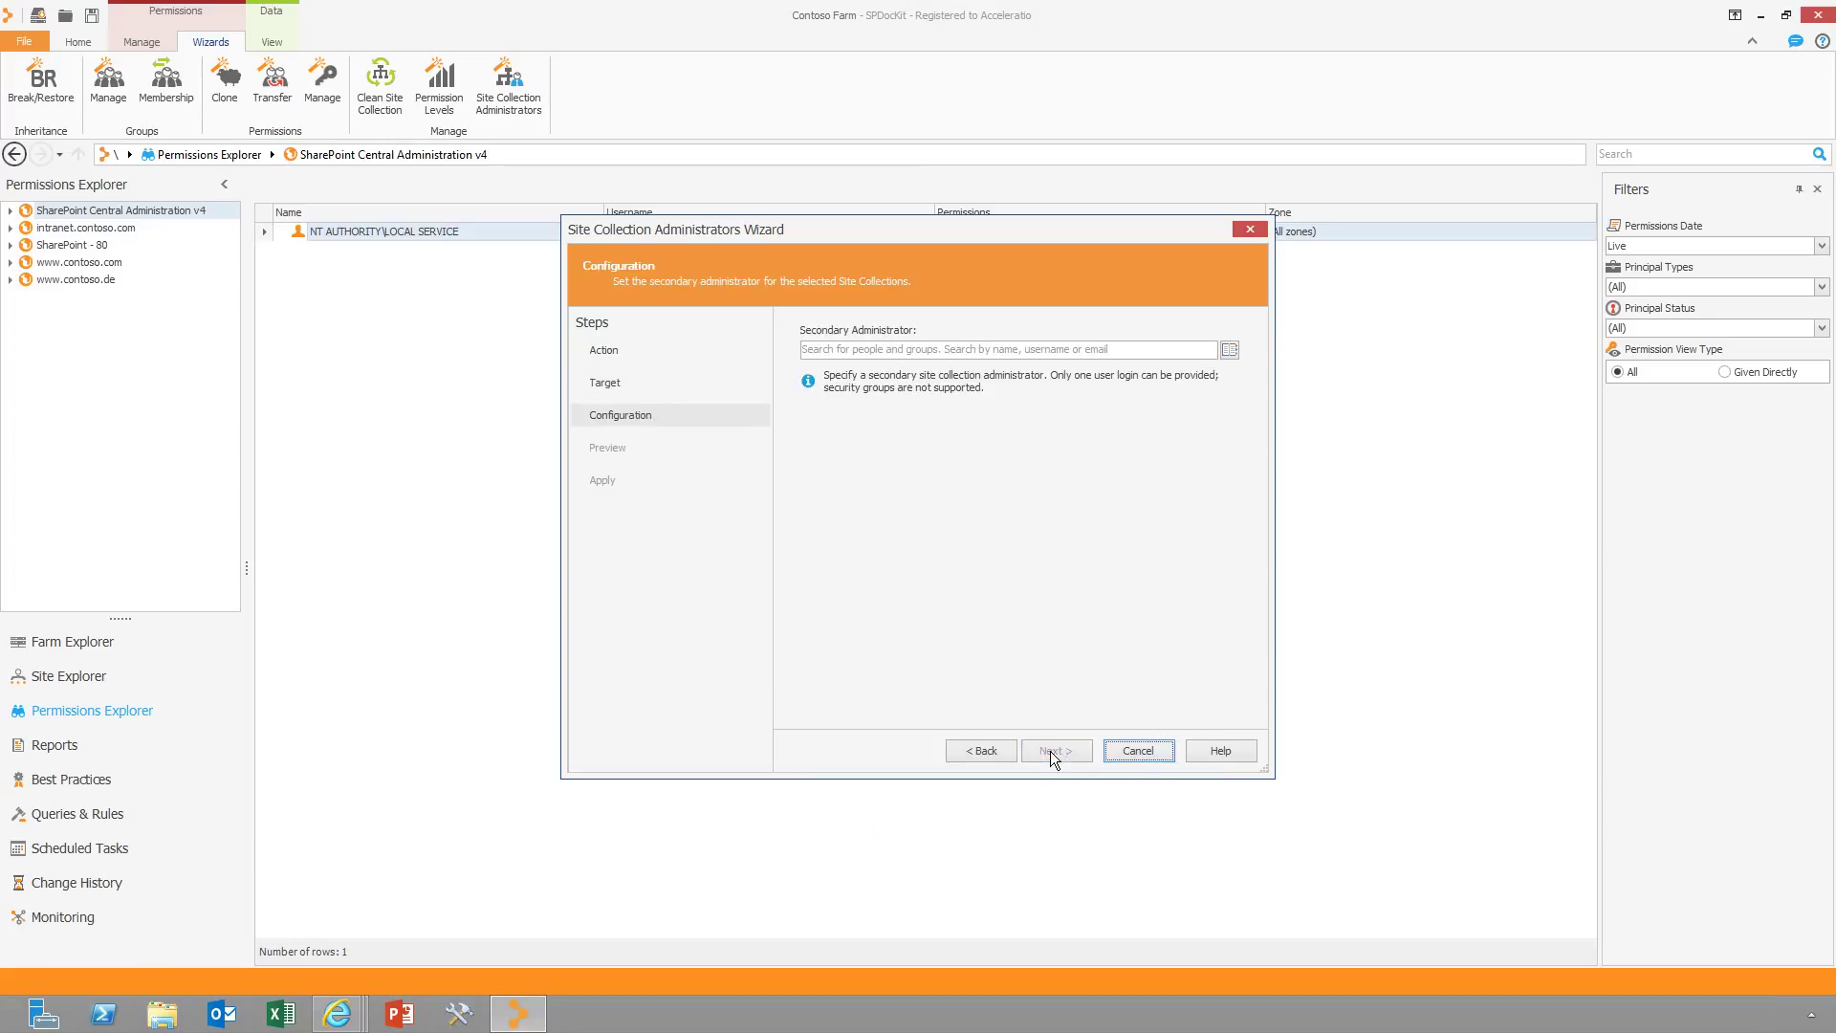
Assign the chosen user as secondary administrator of the targeted site collections, apply the previewed changes and finish the wizard
click(831, 348)
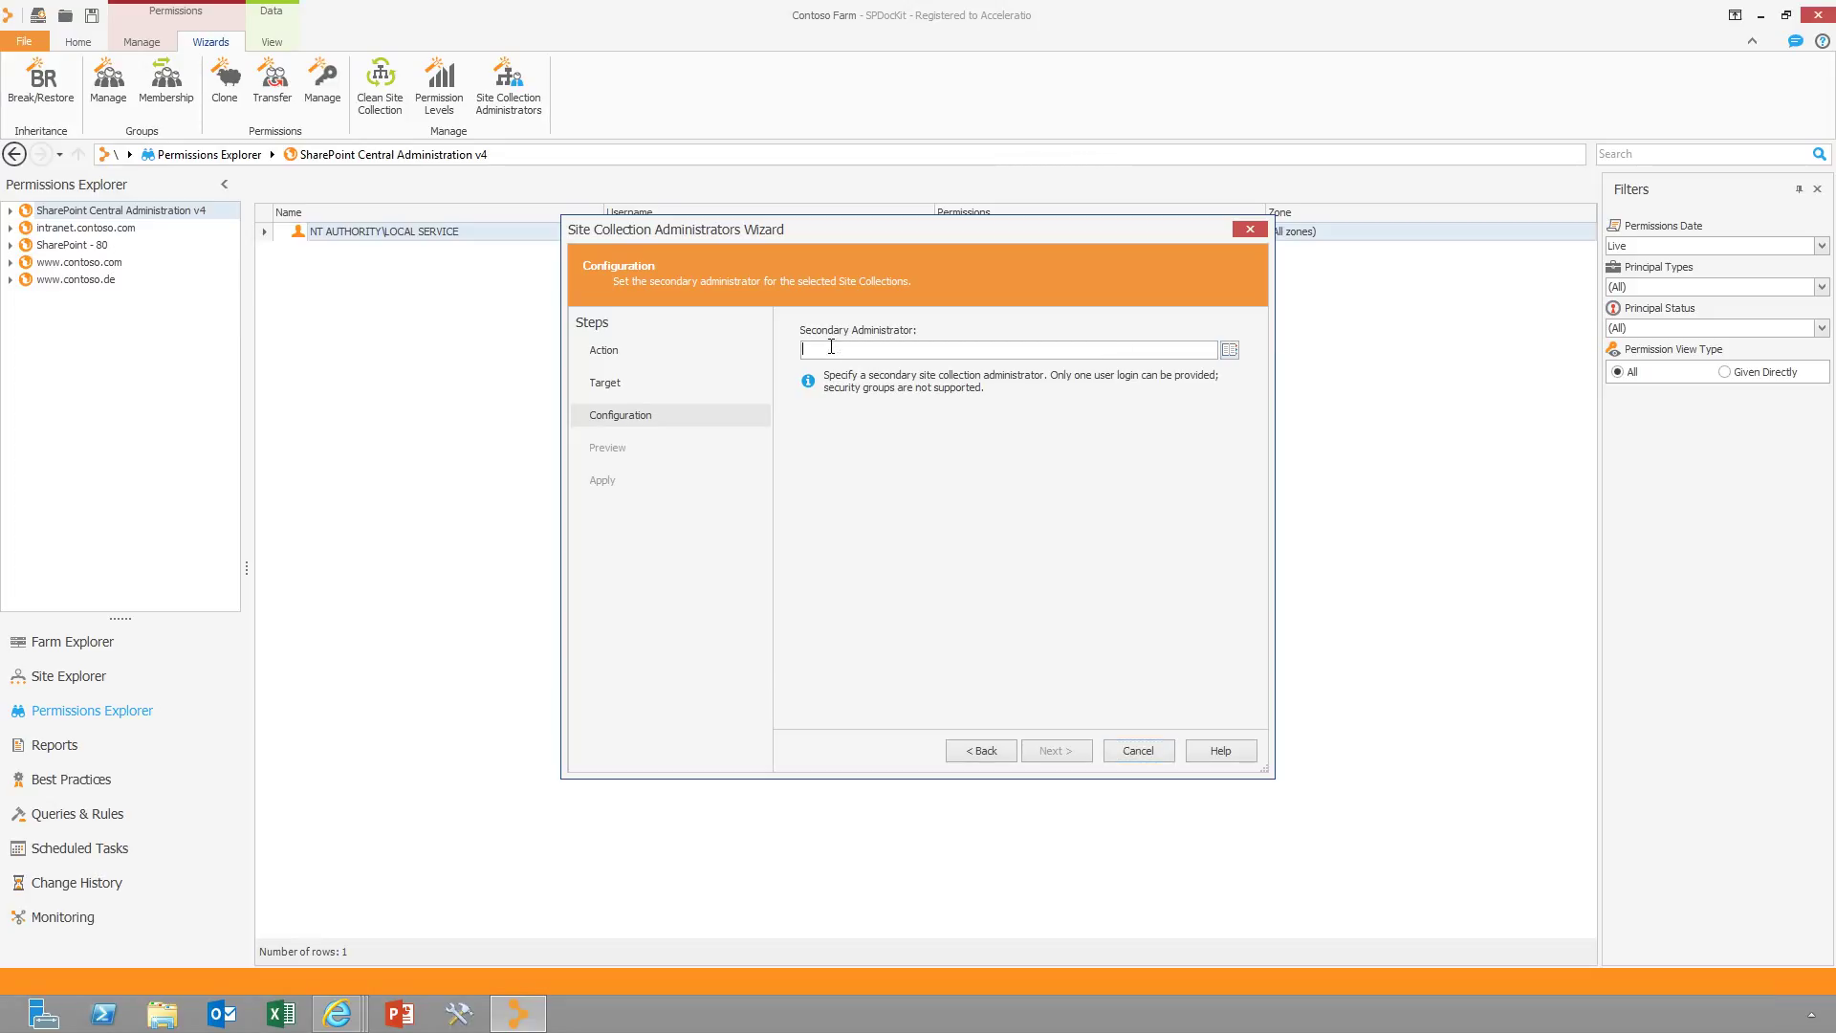
text(mary)
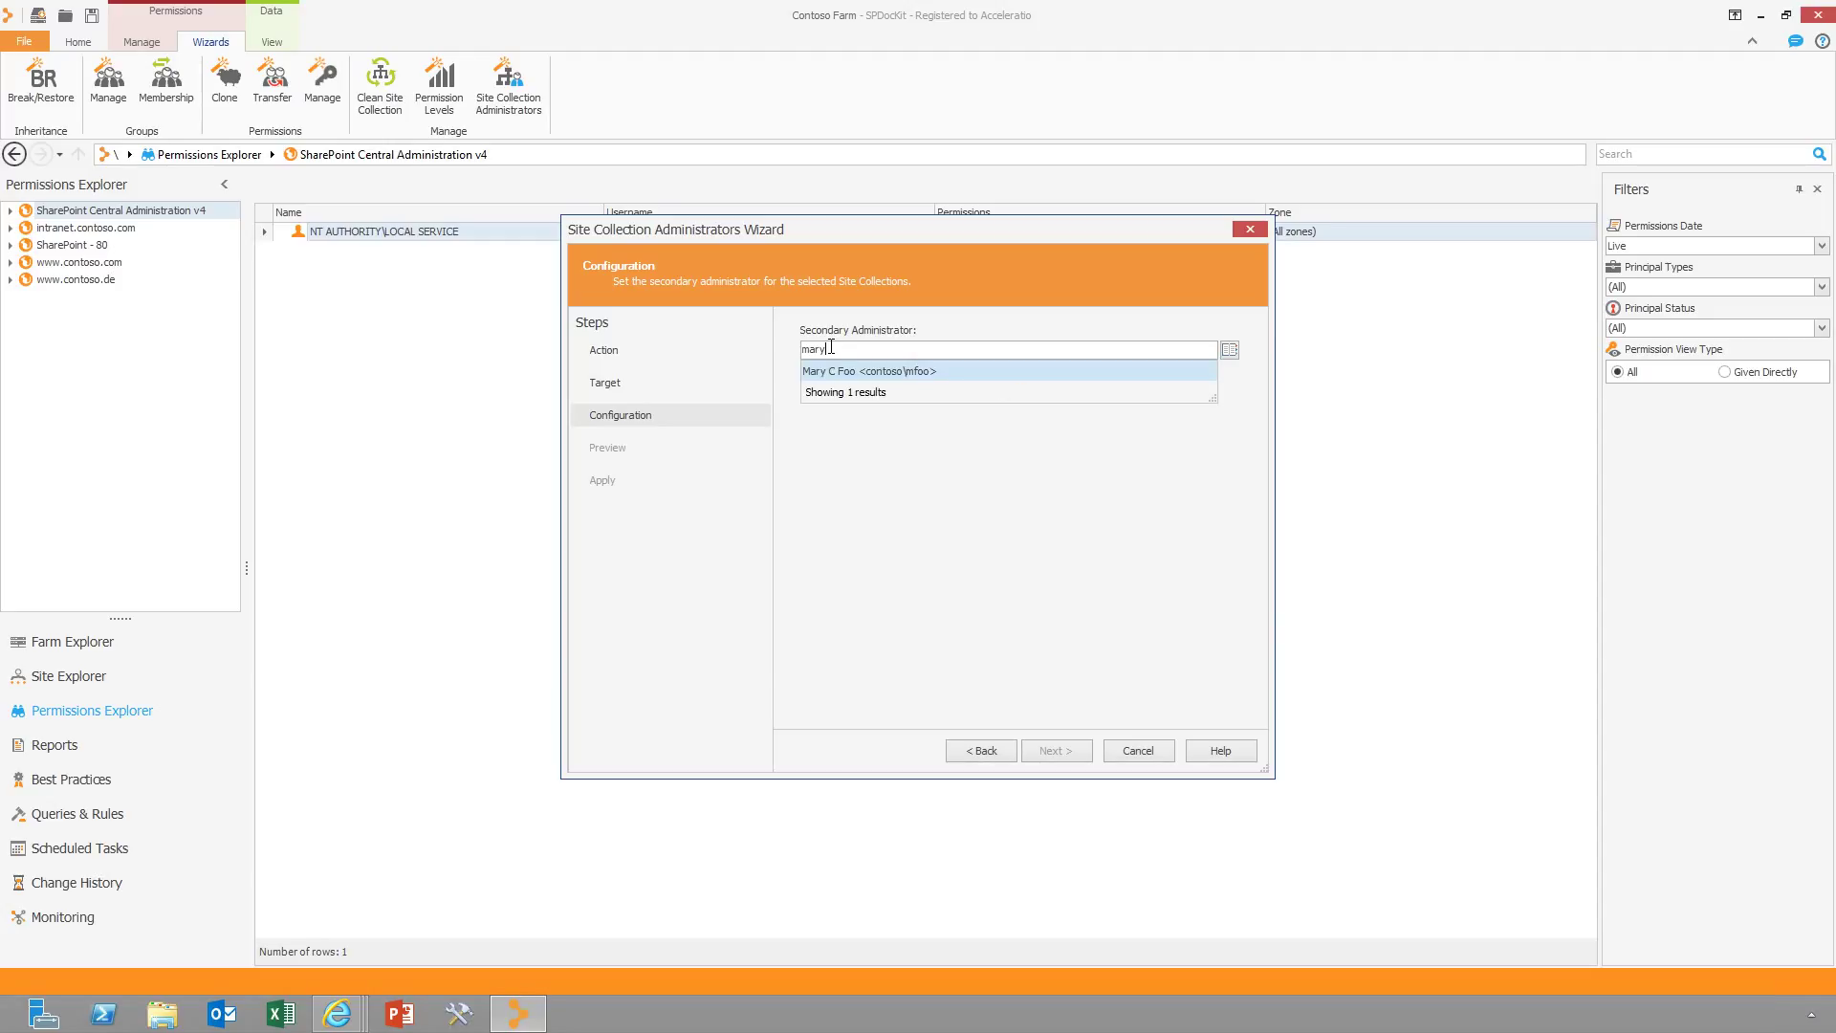
click(835, 377)
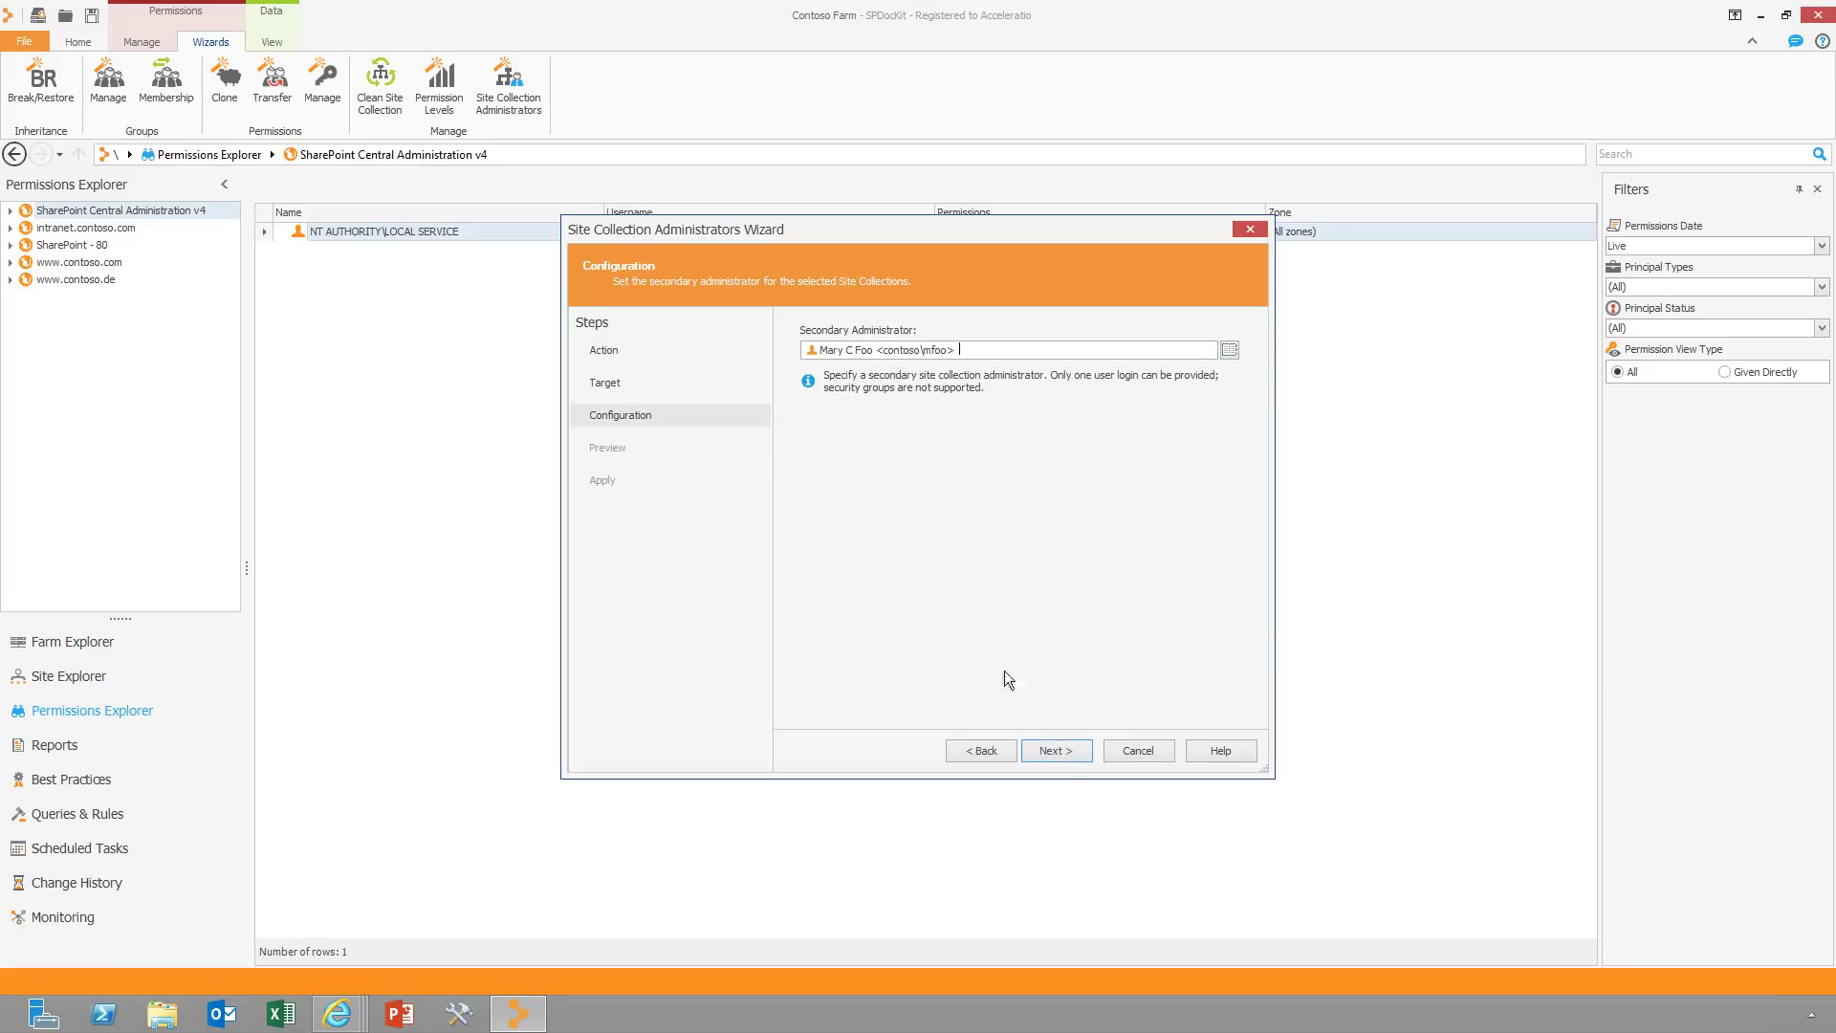
click(1057, 749)
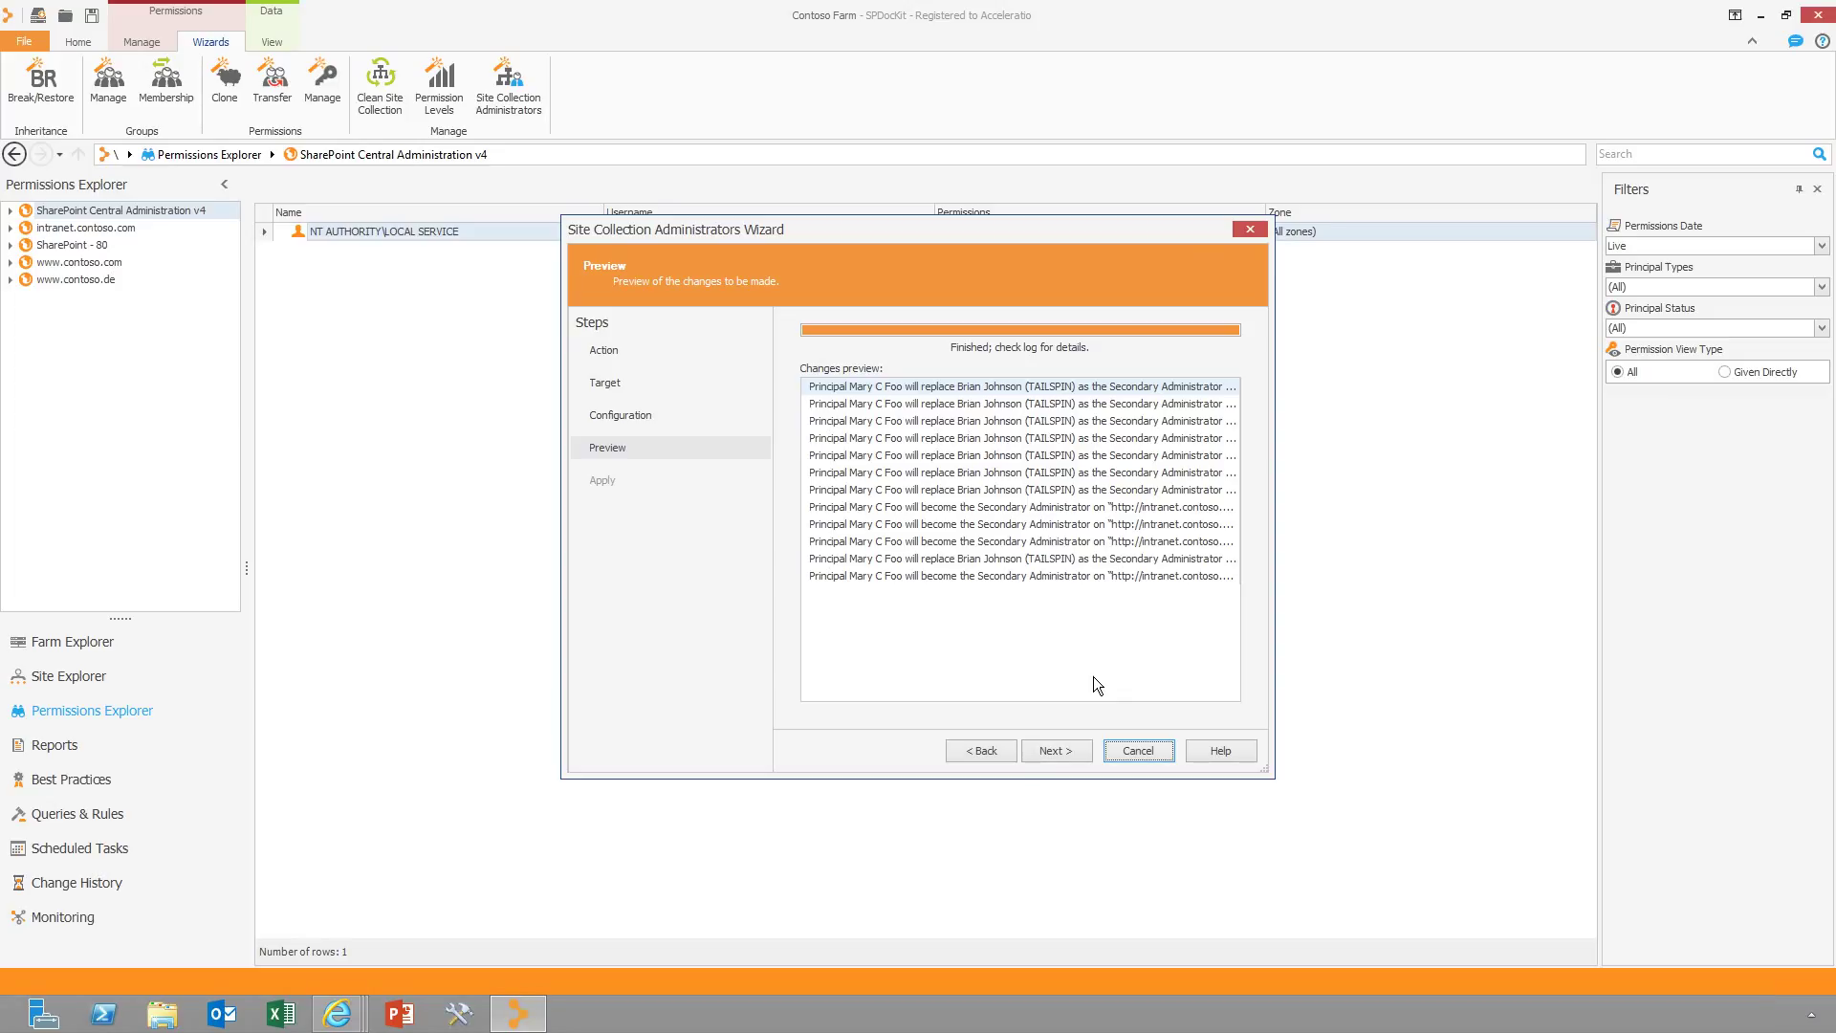
click(1046, 752)
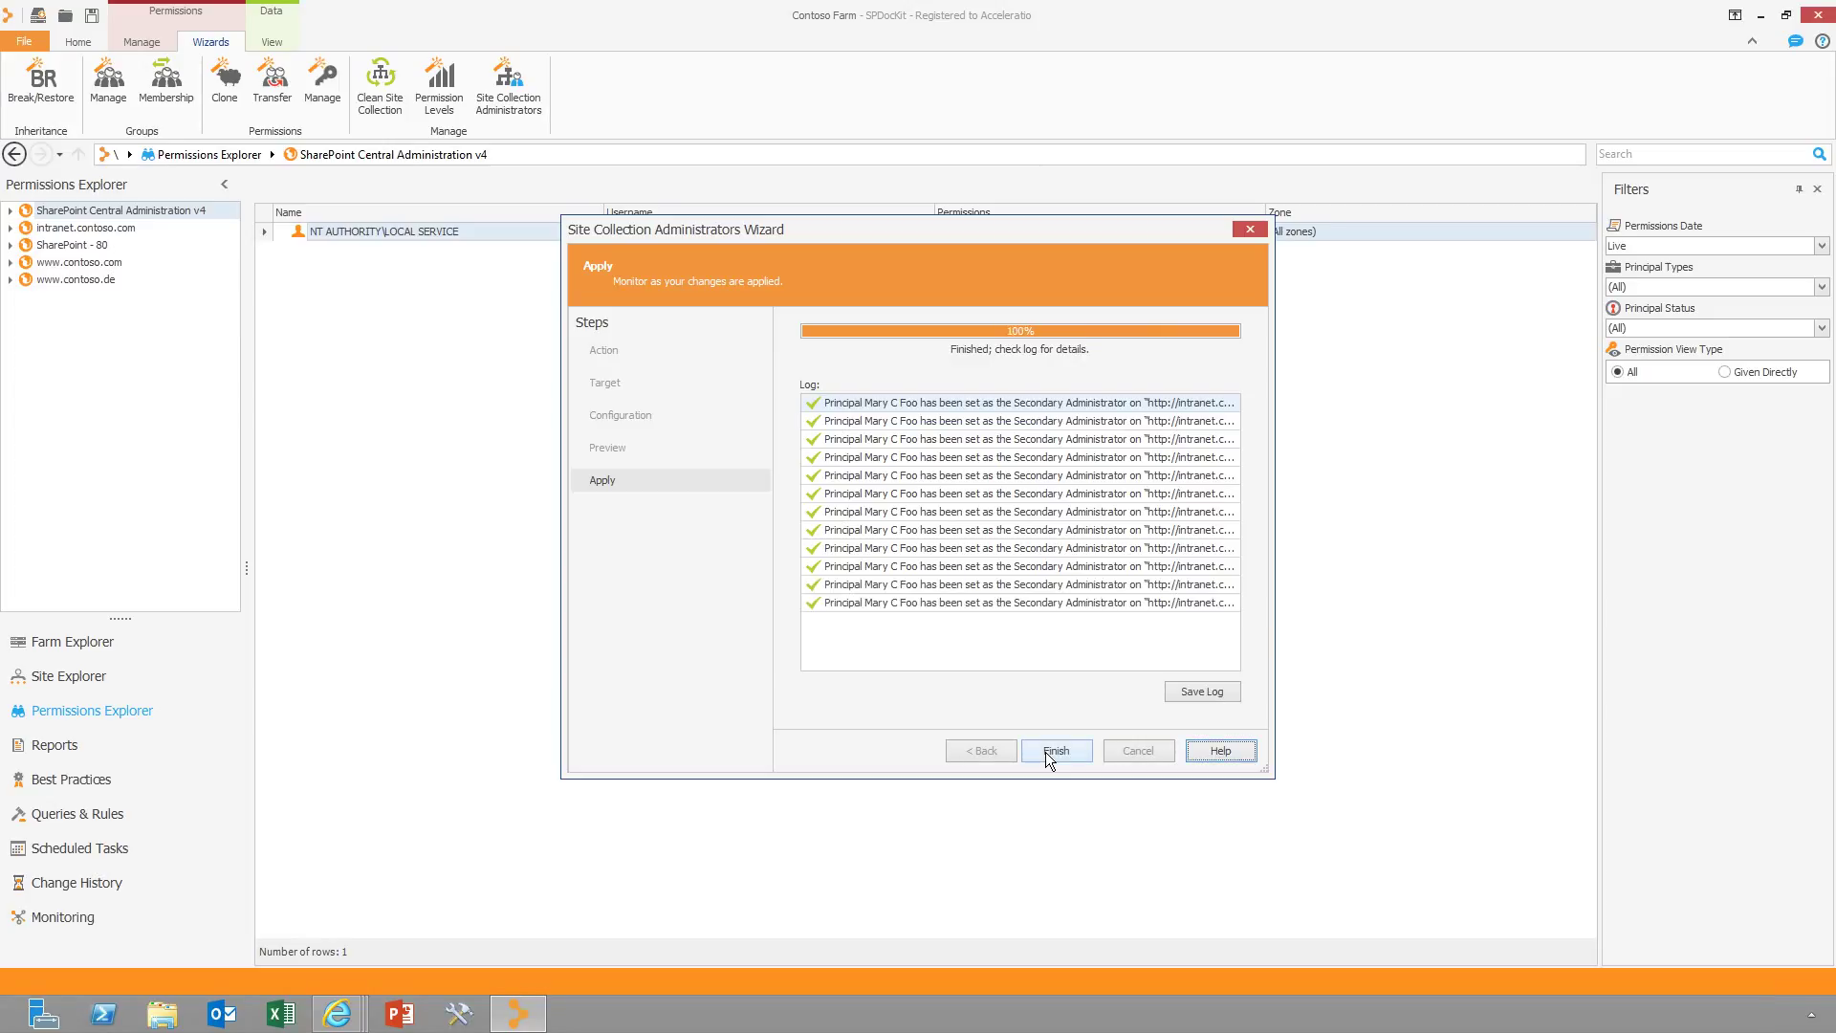
click(1046, 751)
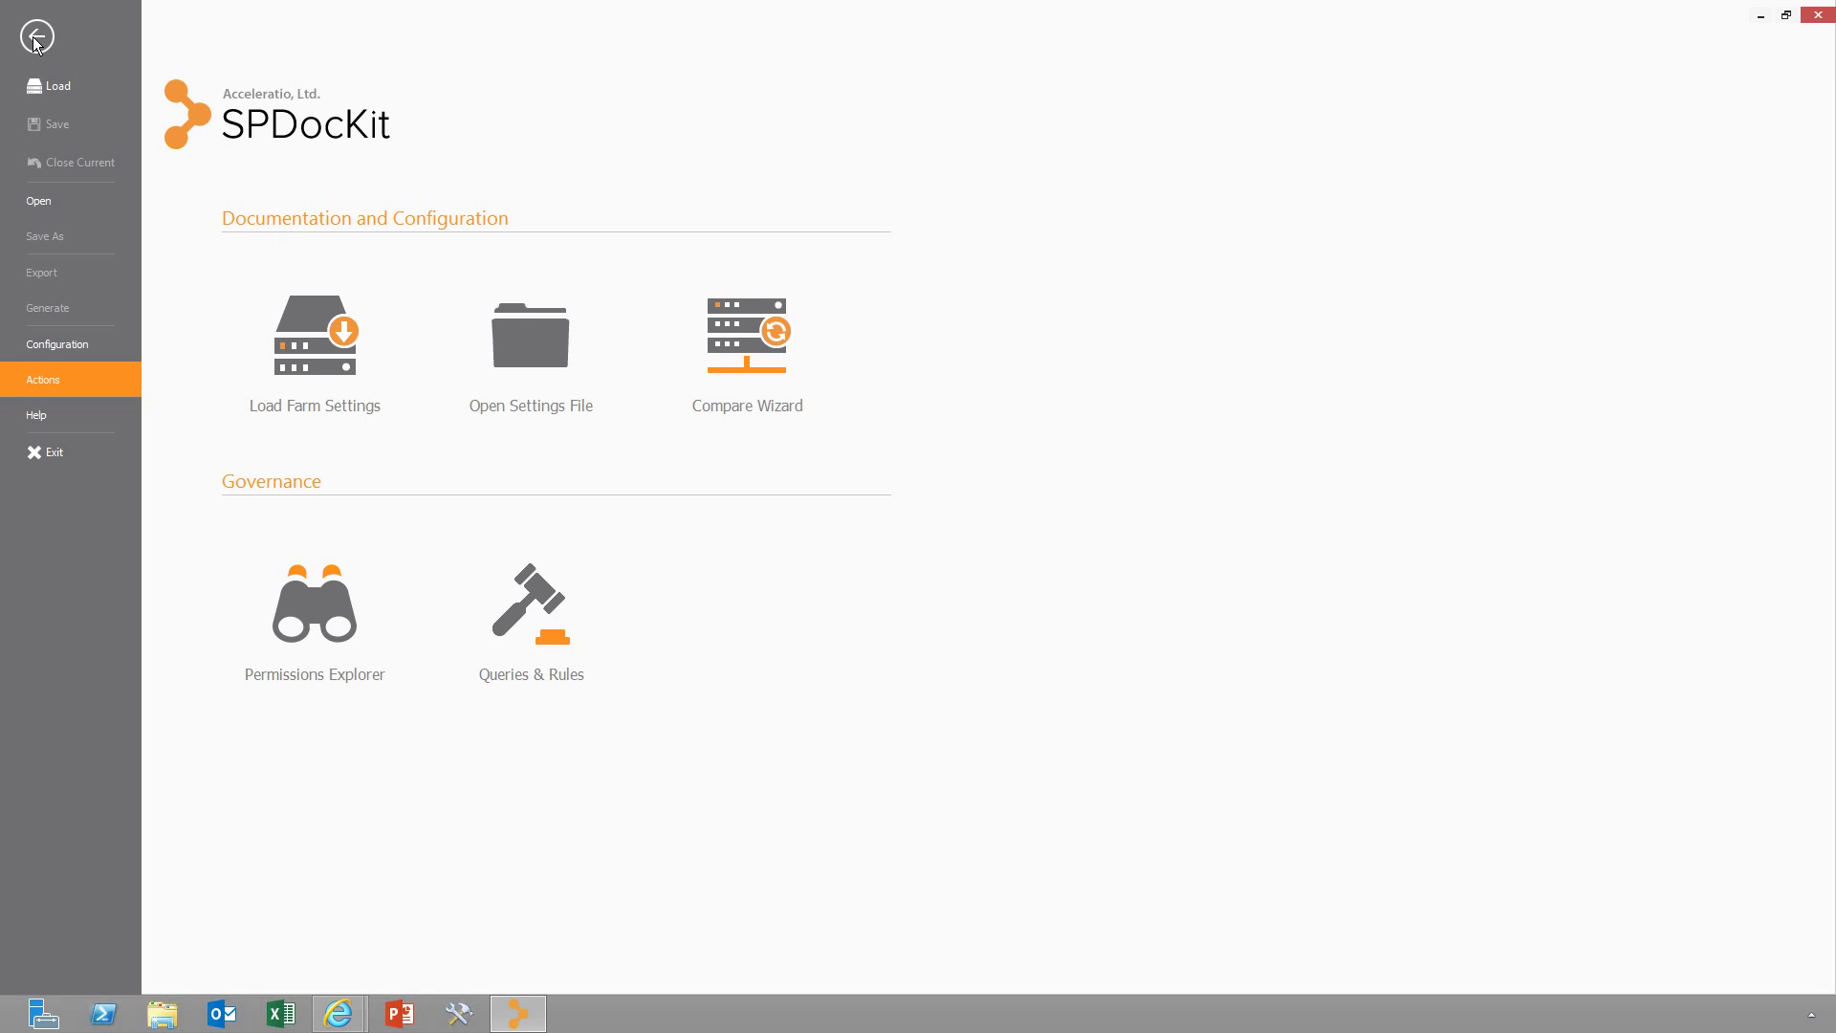
Start the Clone Permissions wizard and target the /sites/Finance site collection of intranet.contoso.com
click(35, 38)
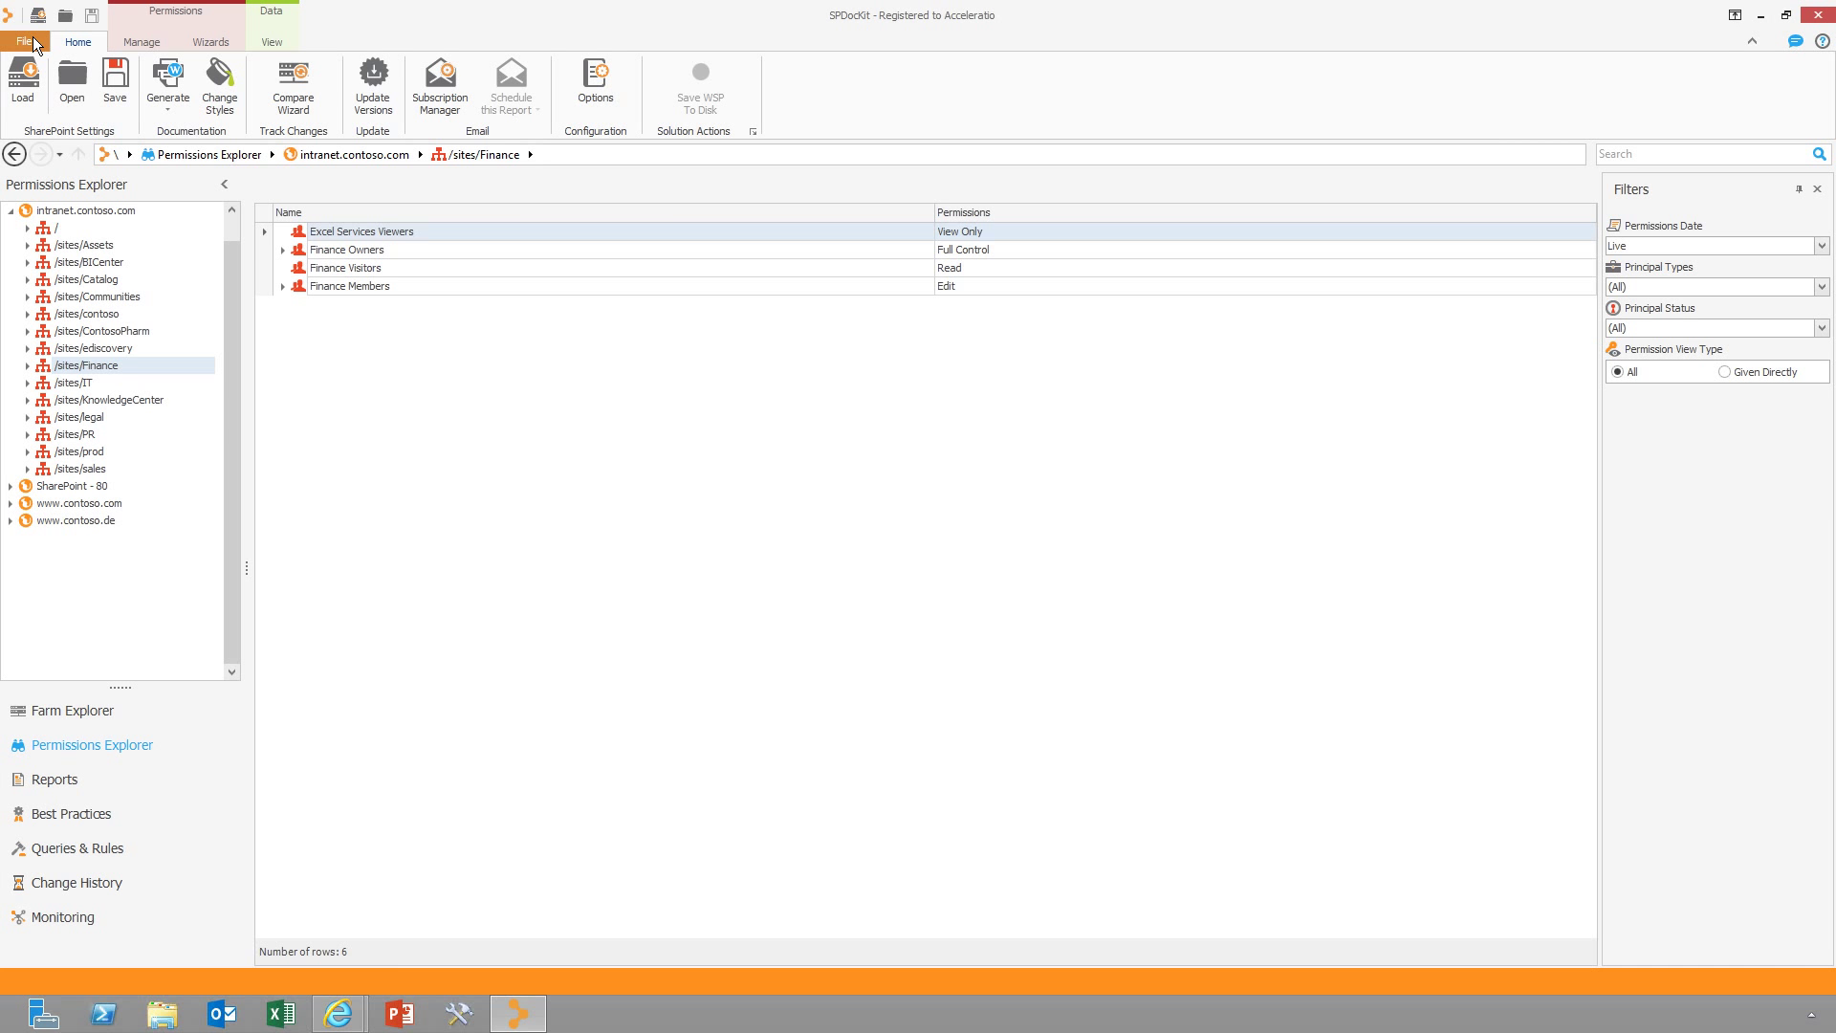
click(200, 40)
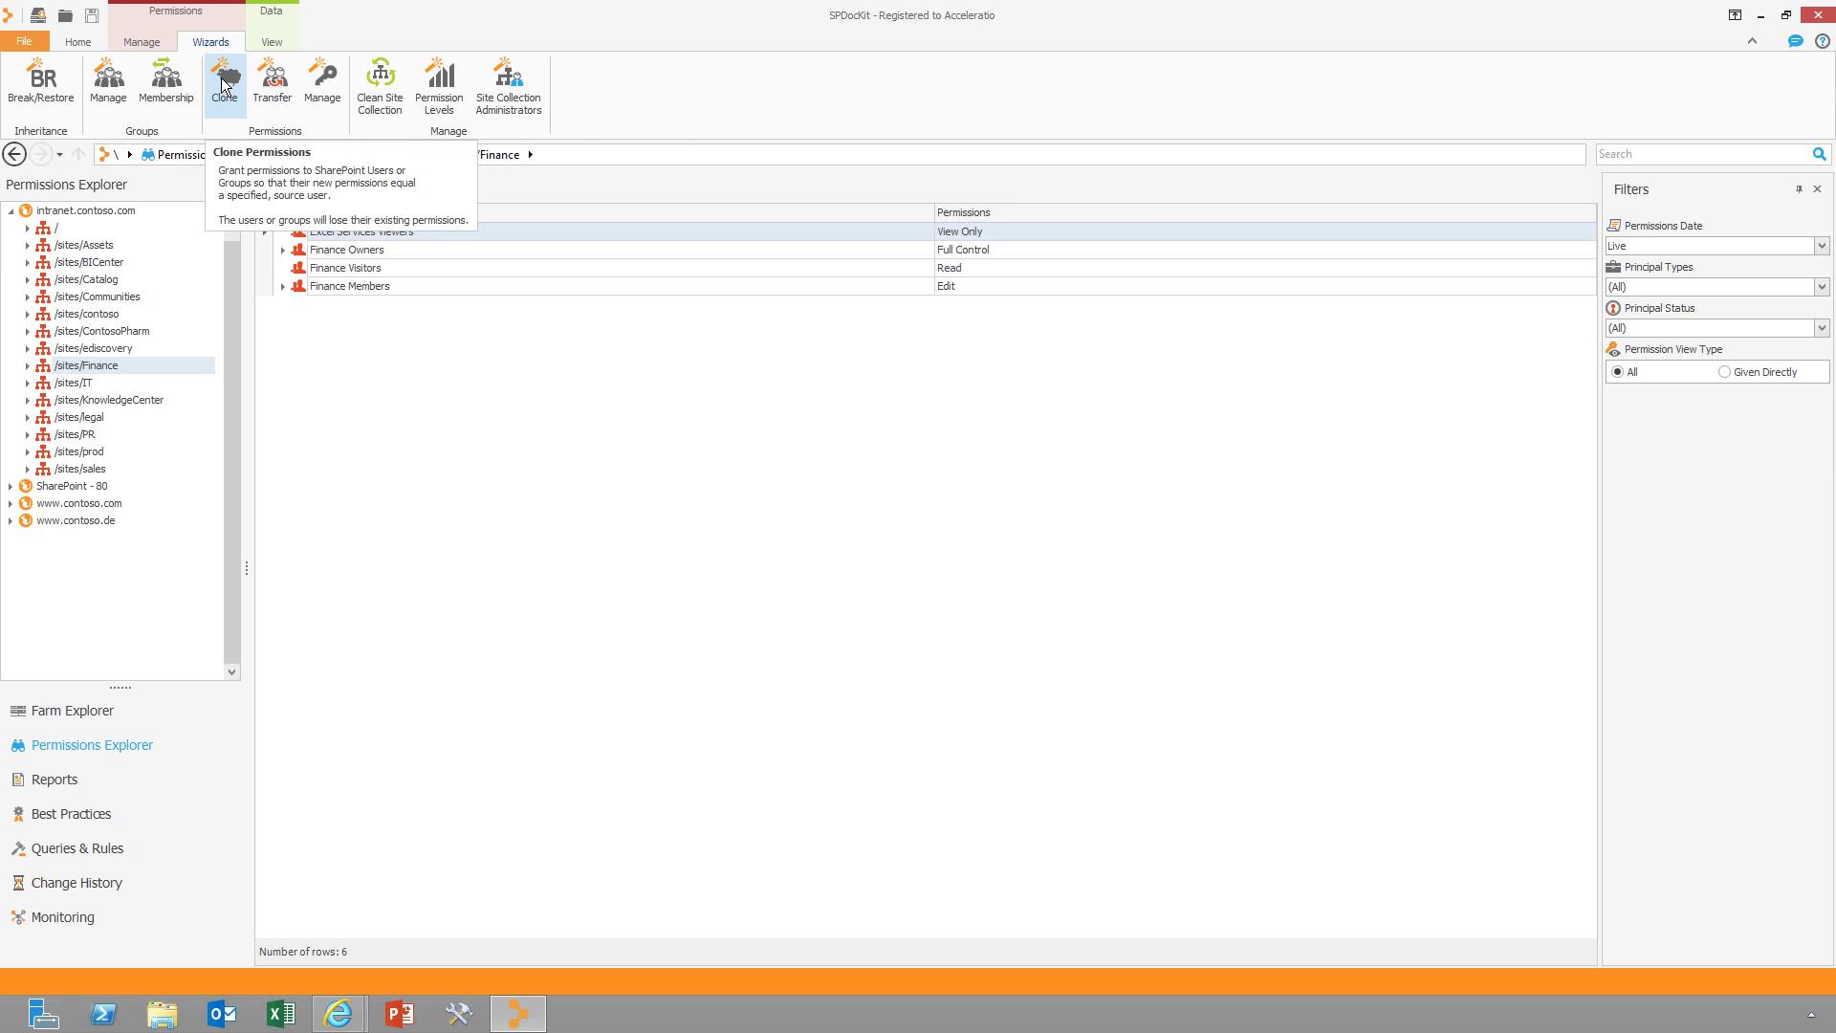
click(222, 80)
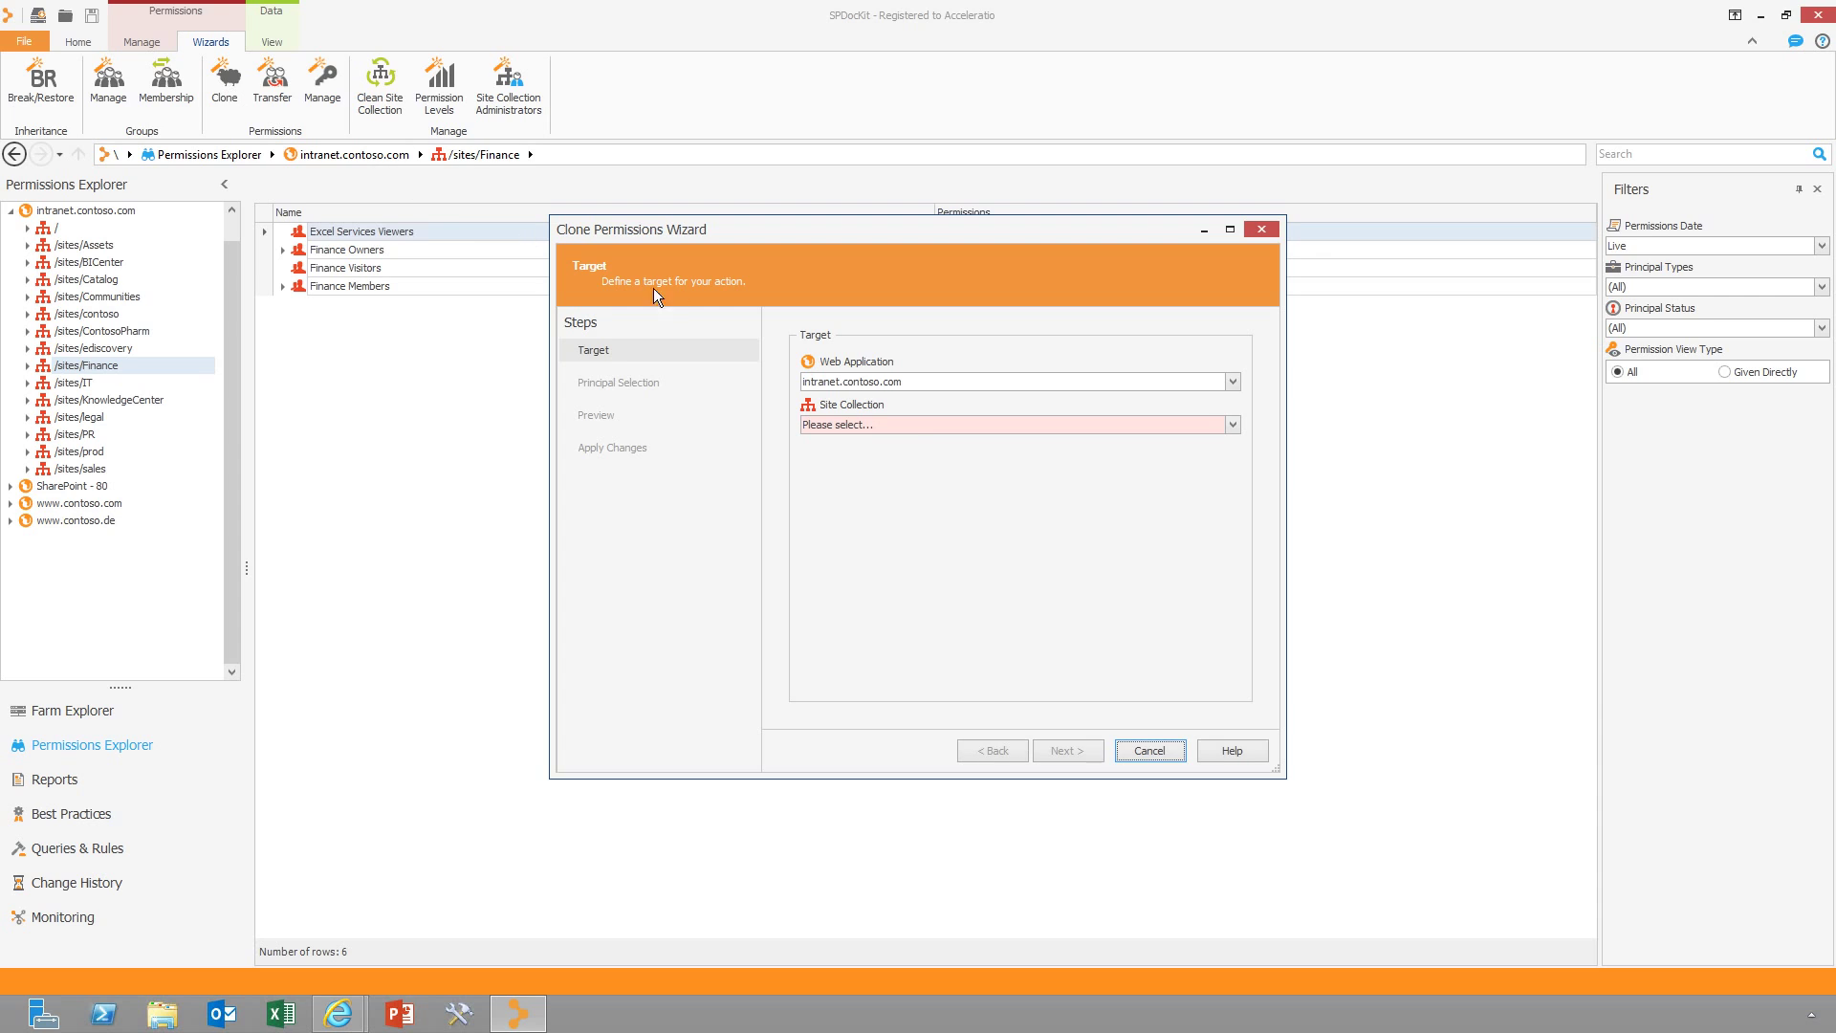
click(922, 425)
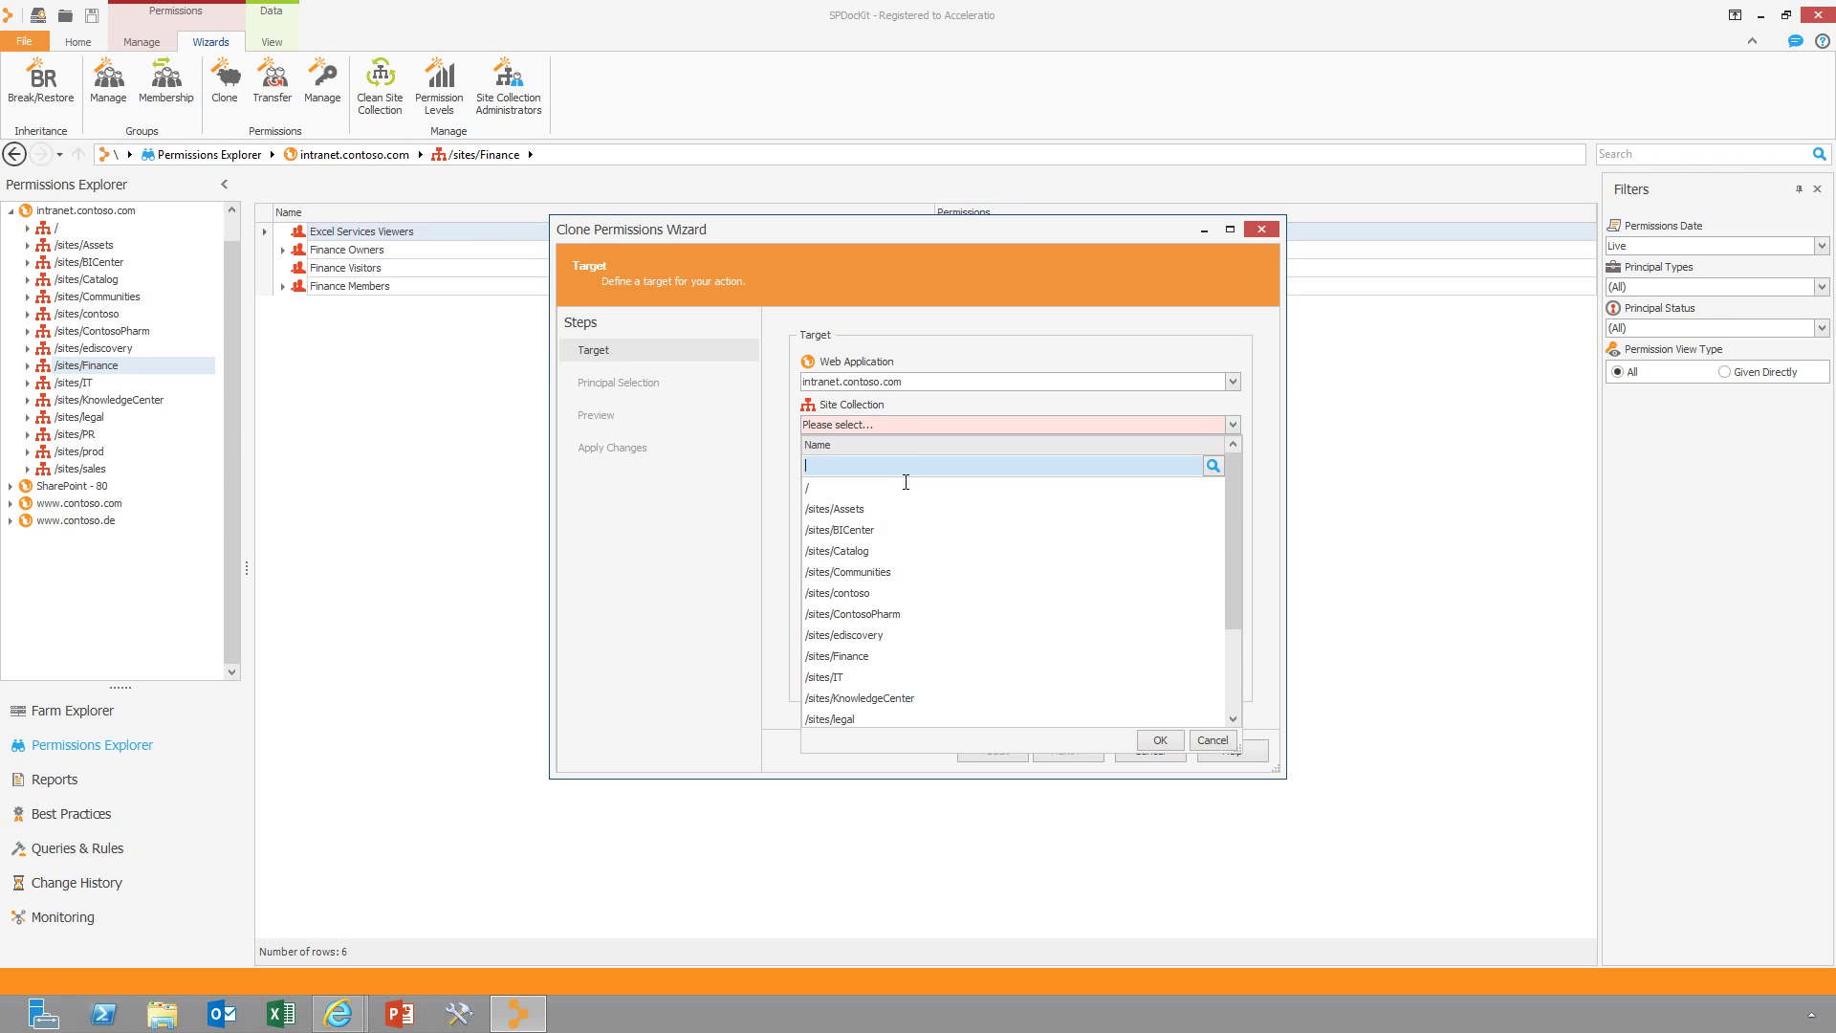
click(860, 657)
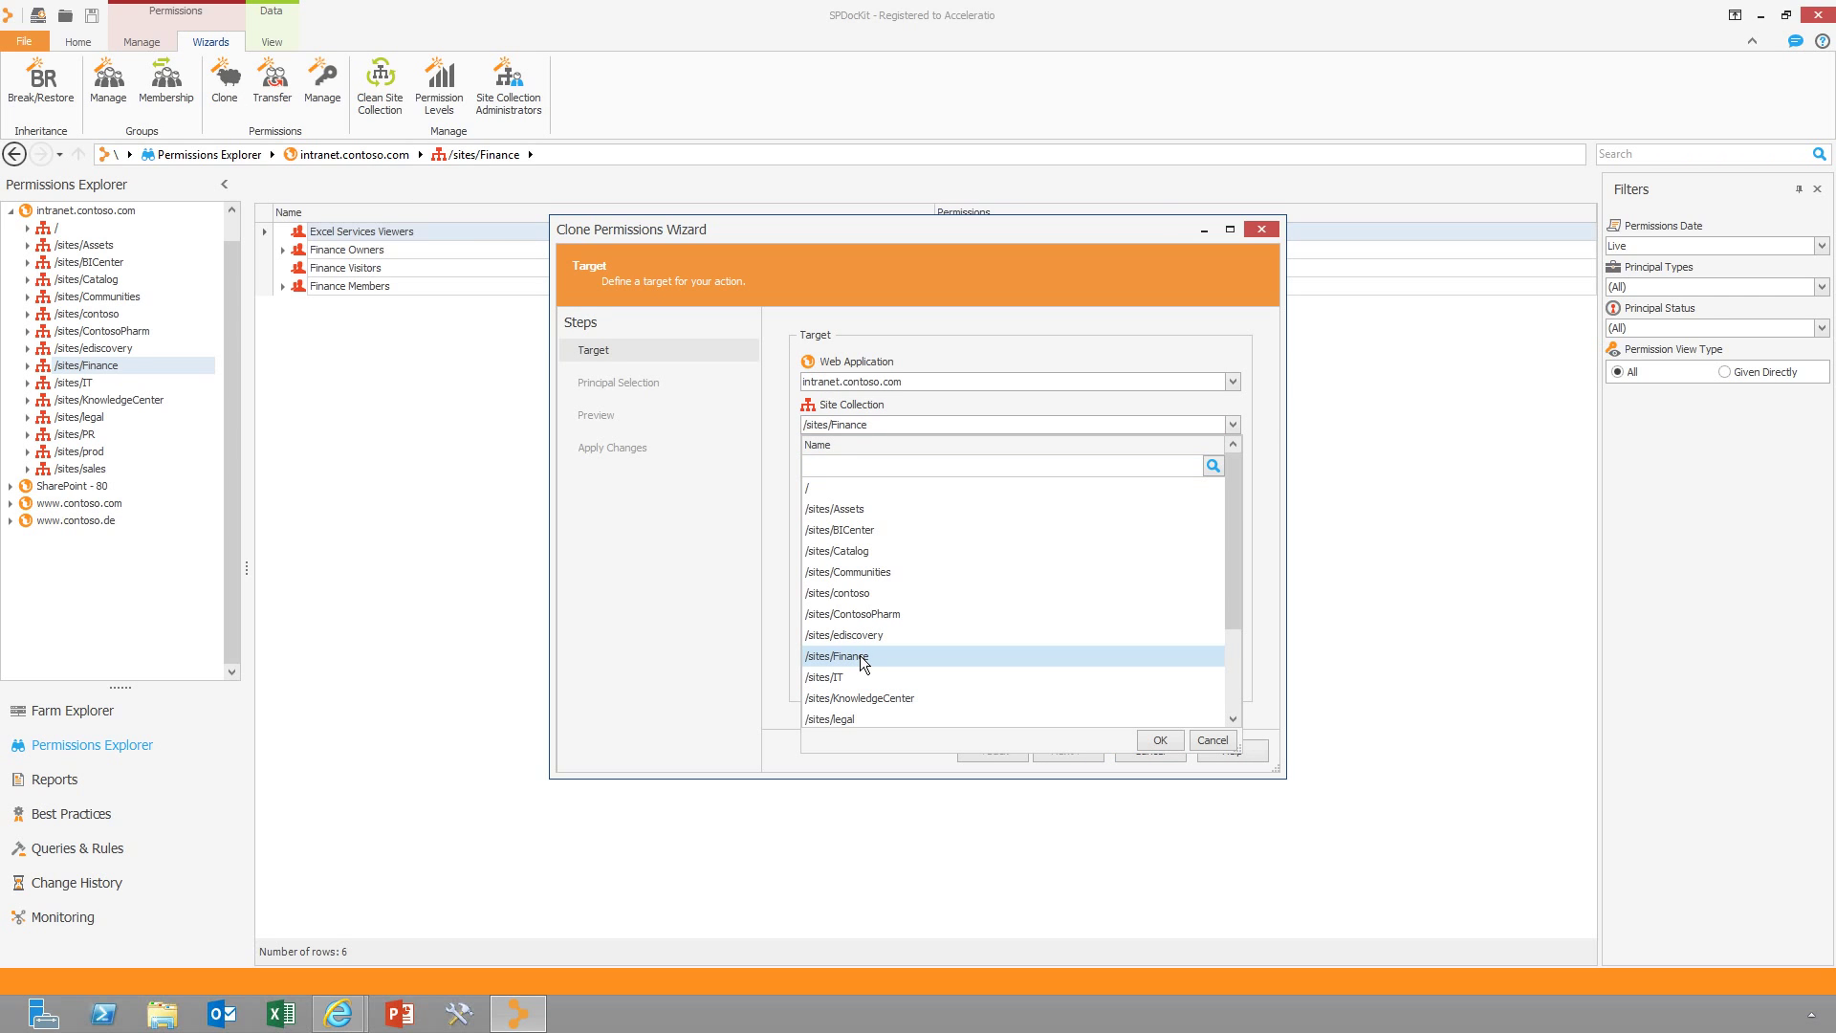
click(863, 658)
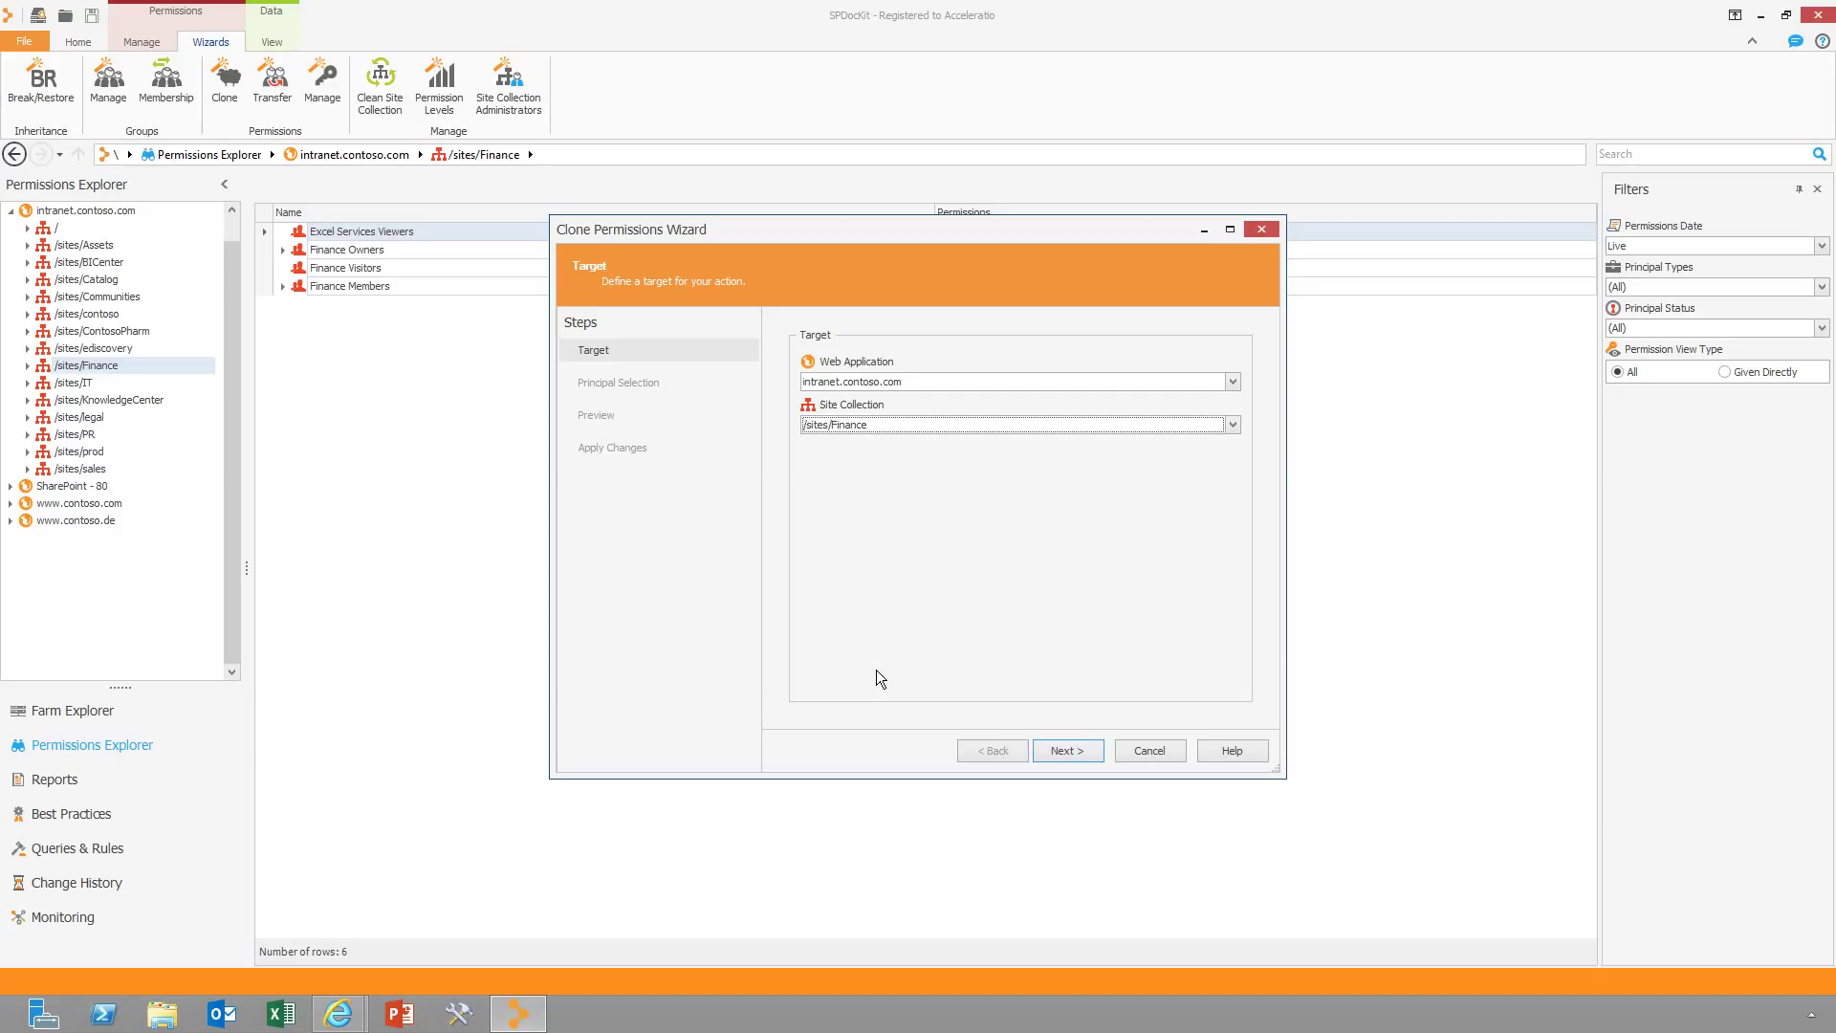
click(1056, 751)
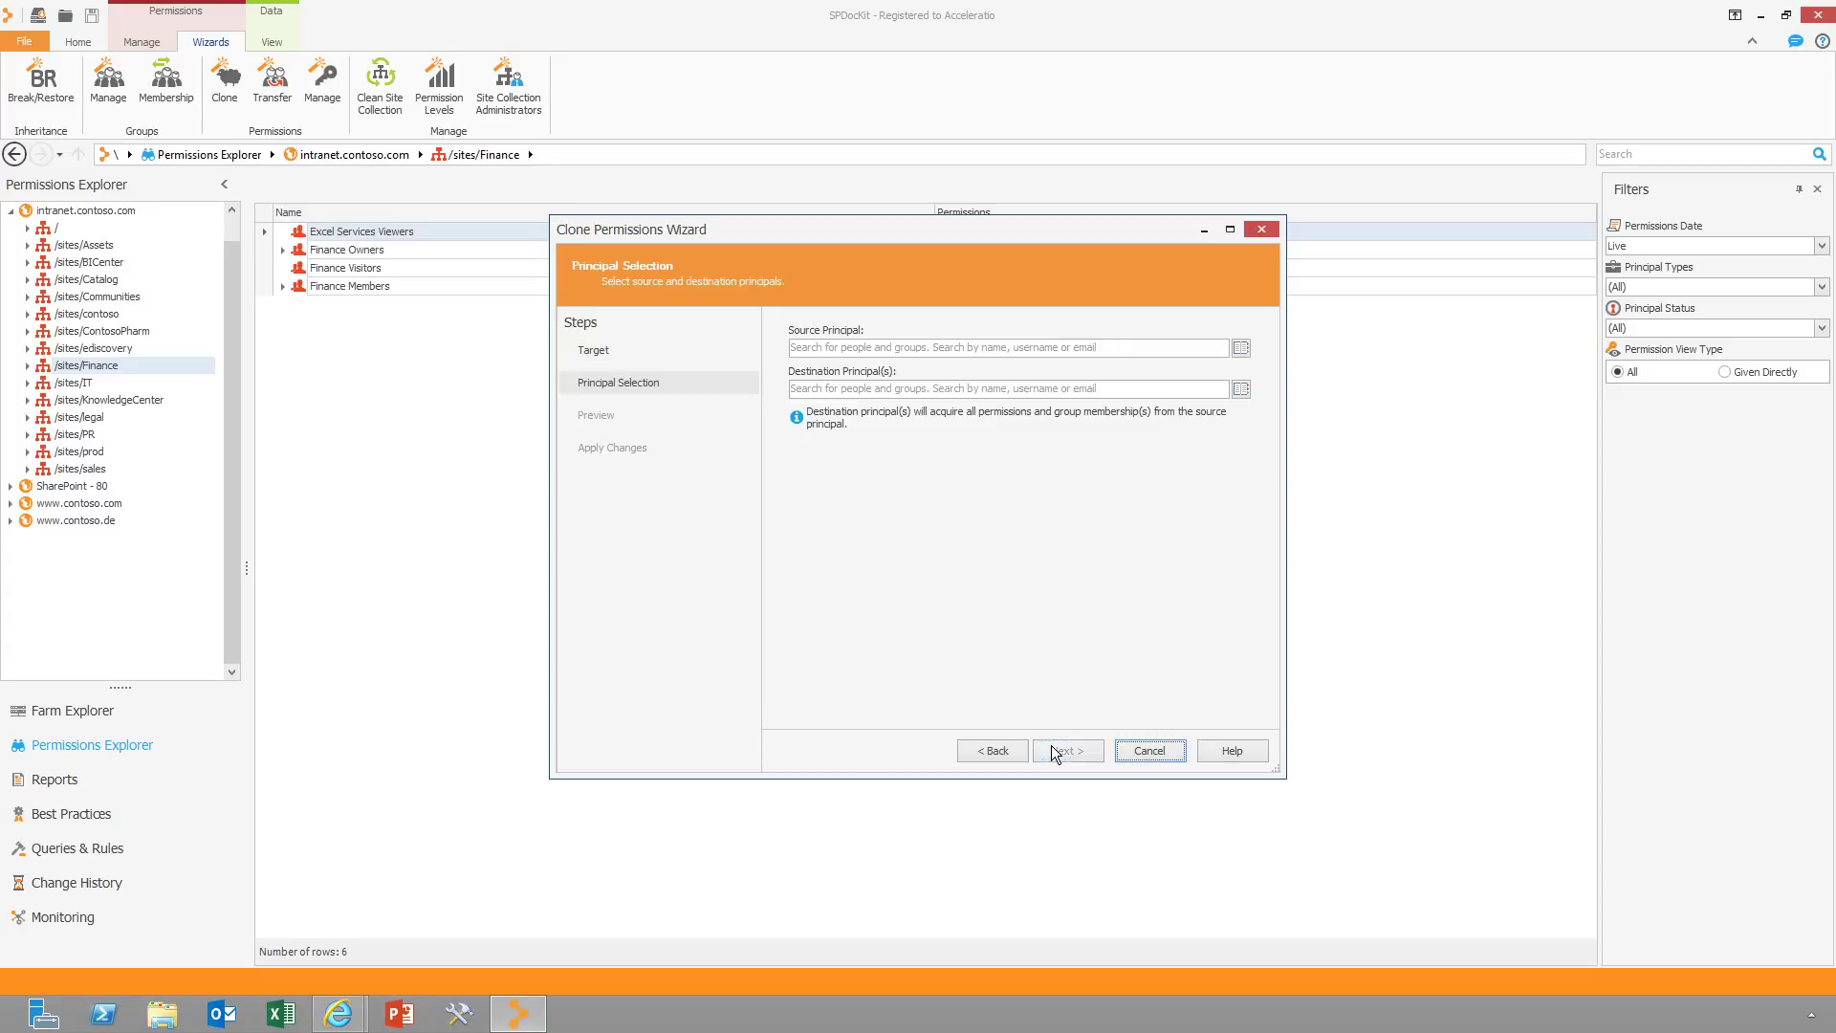
Choose the existing Finance user as the source principal and the user receiving the permissions as the destination principal
click(838, 345)
text(chris)
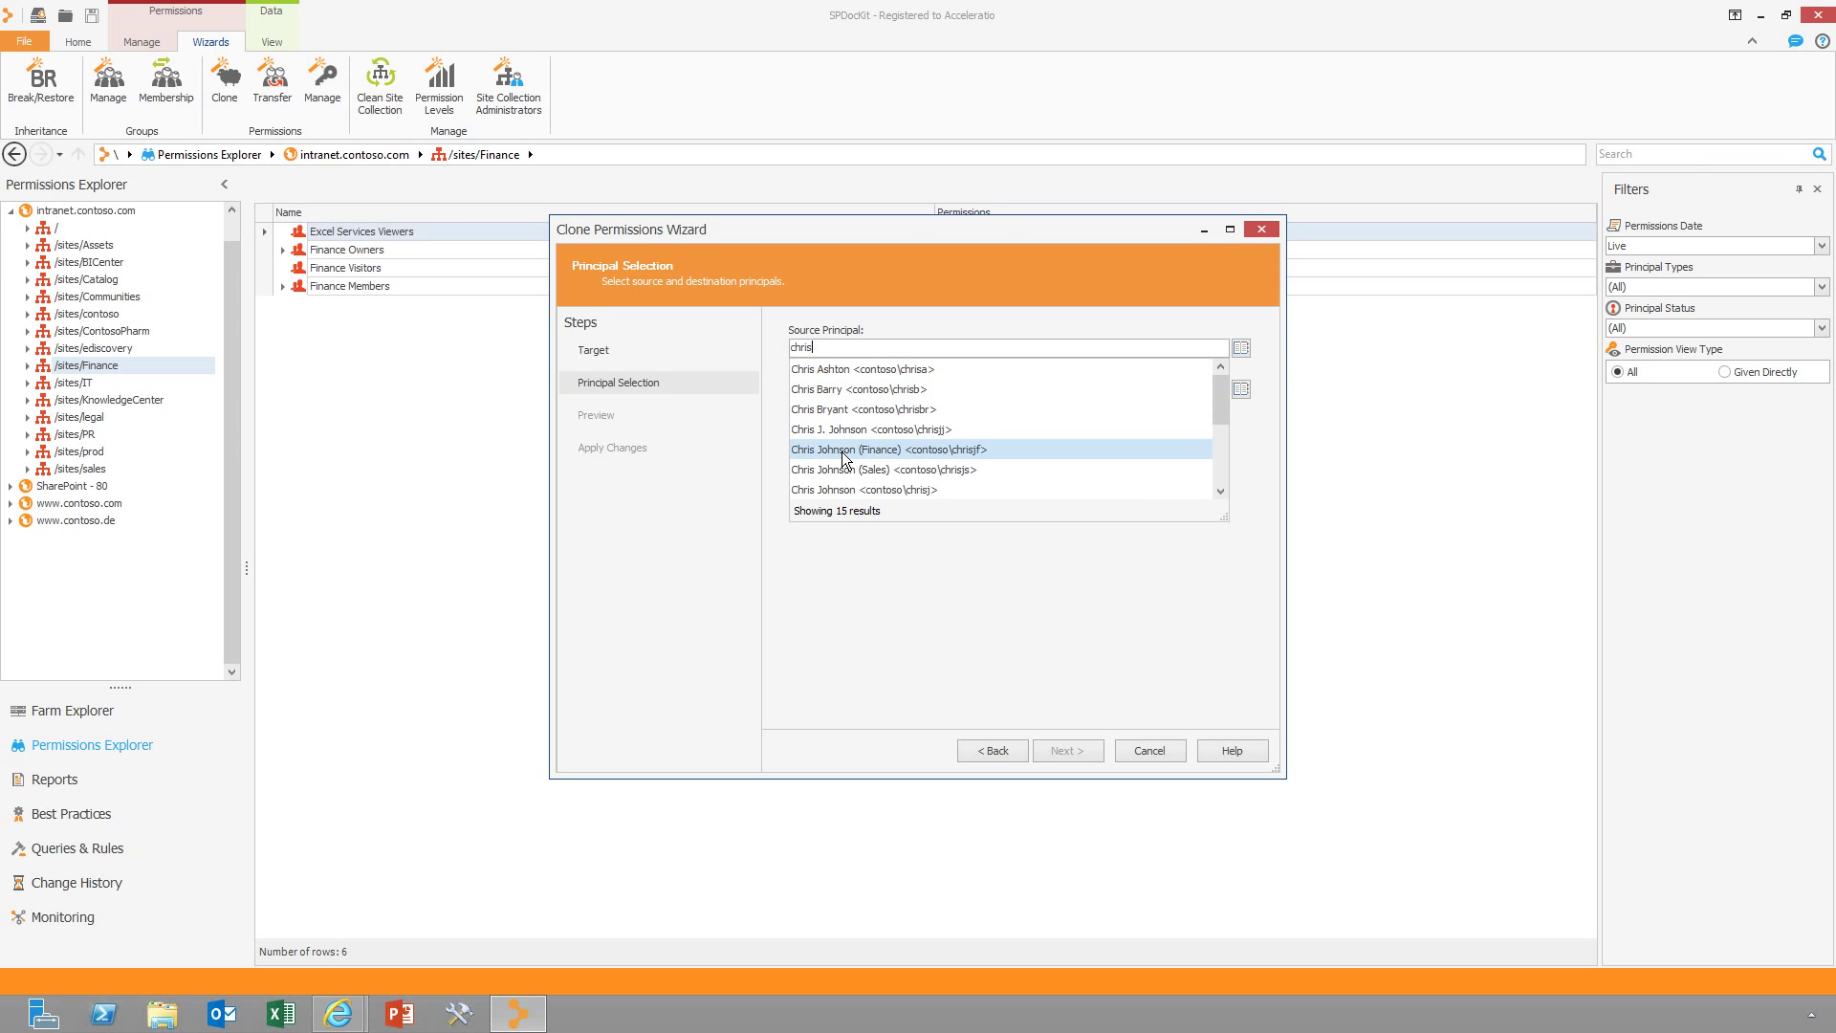
click(841, 454)
click(835, 389)
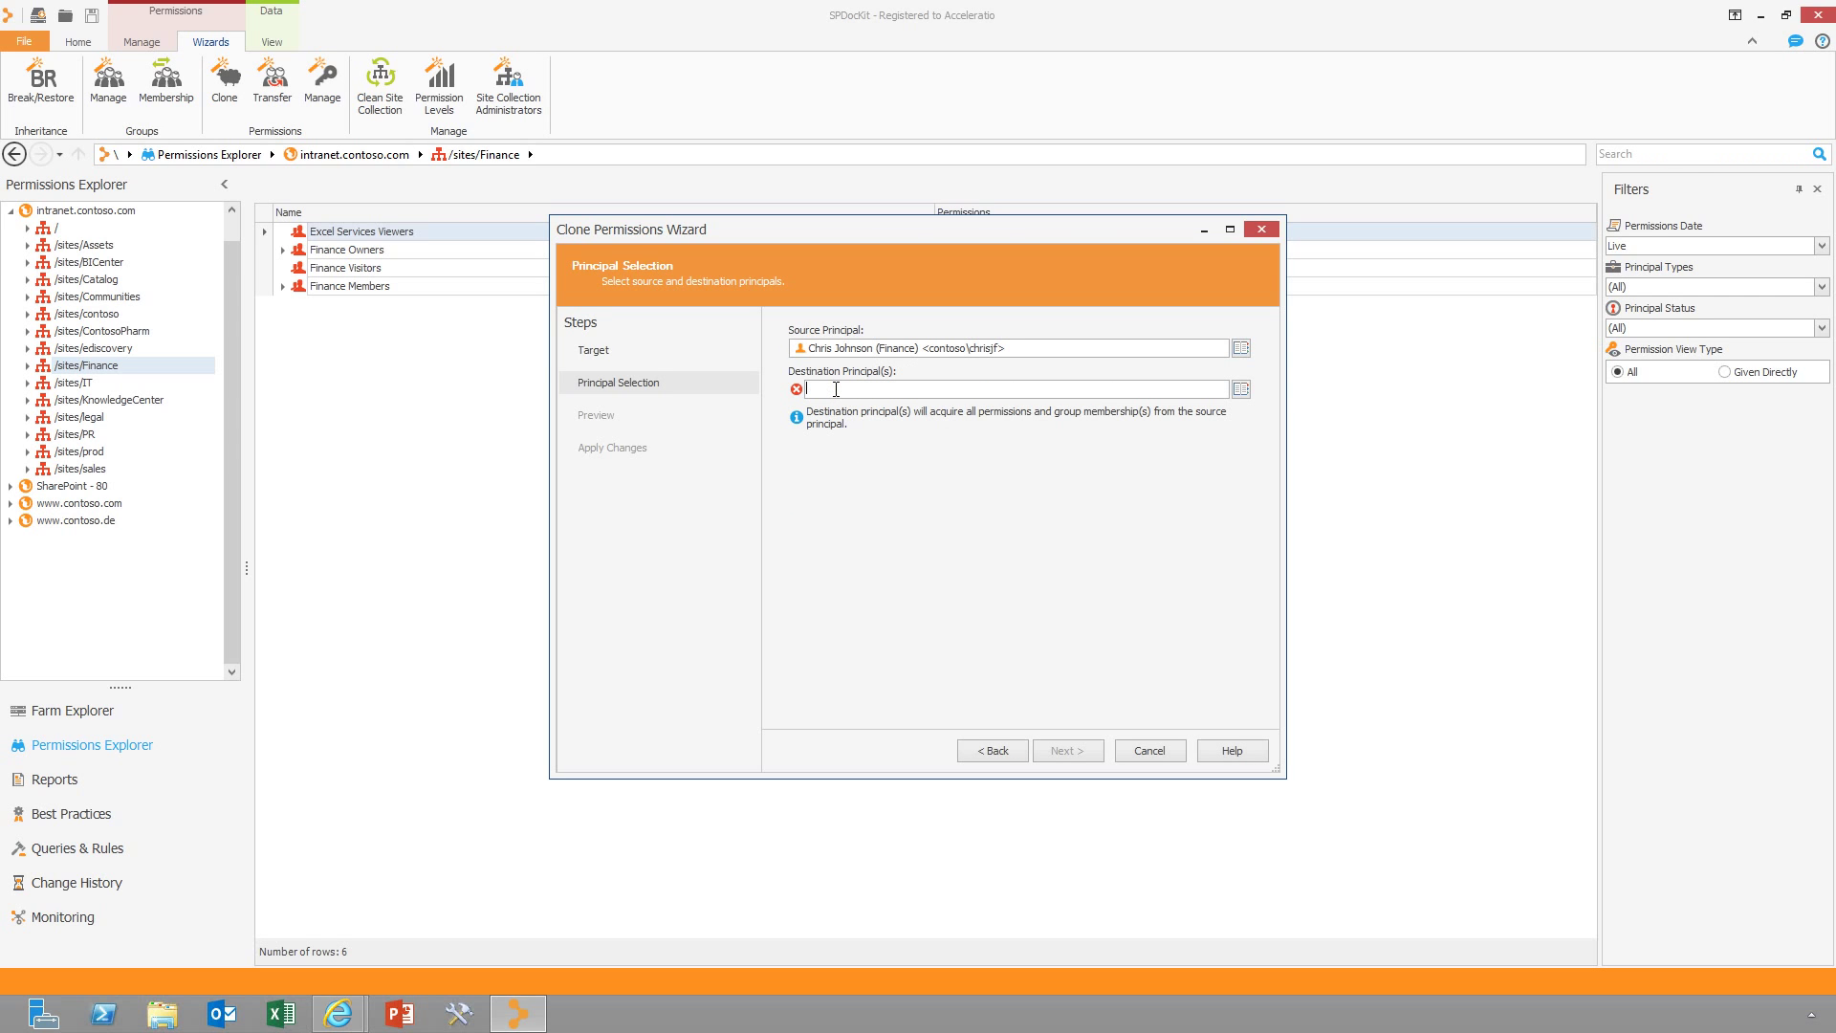
text(katie)
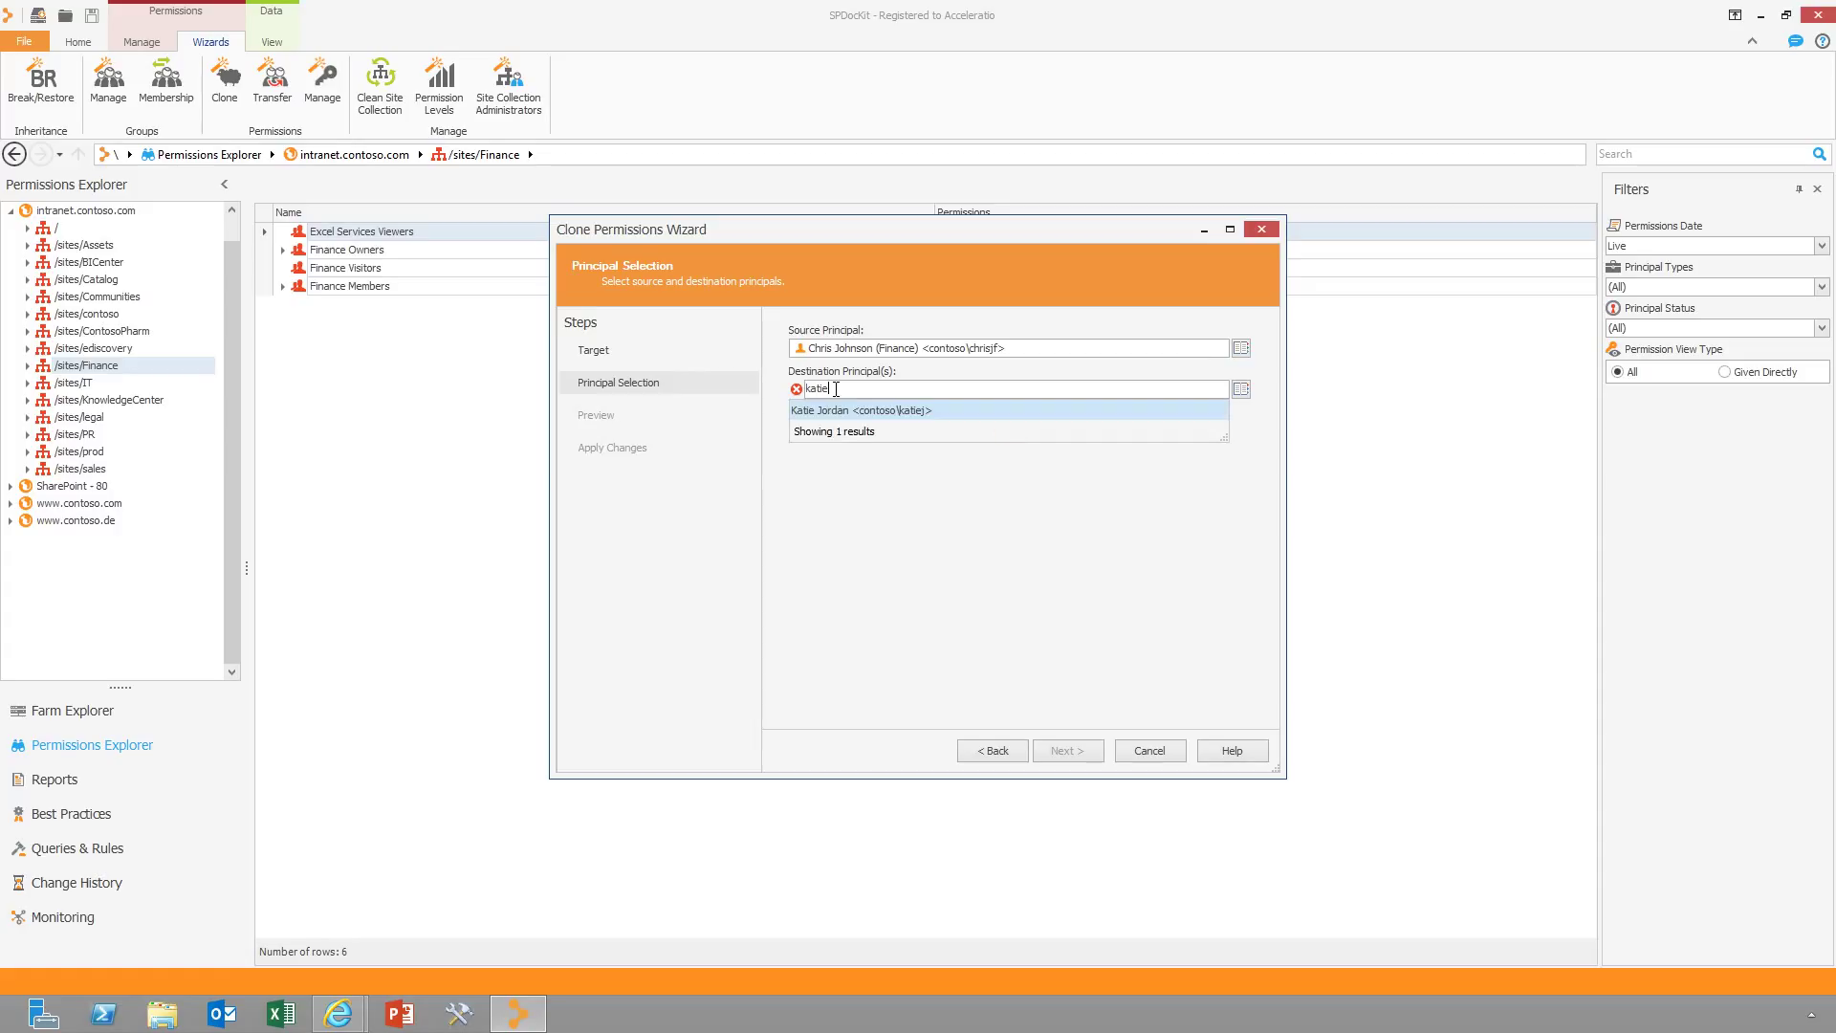
click(830, 412)
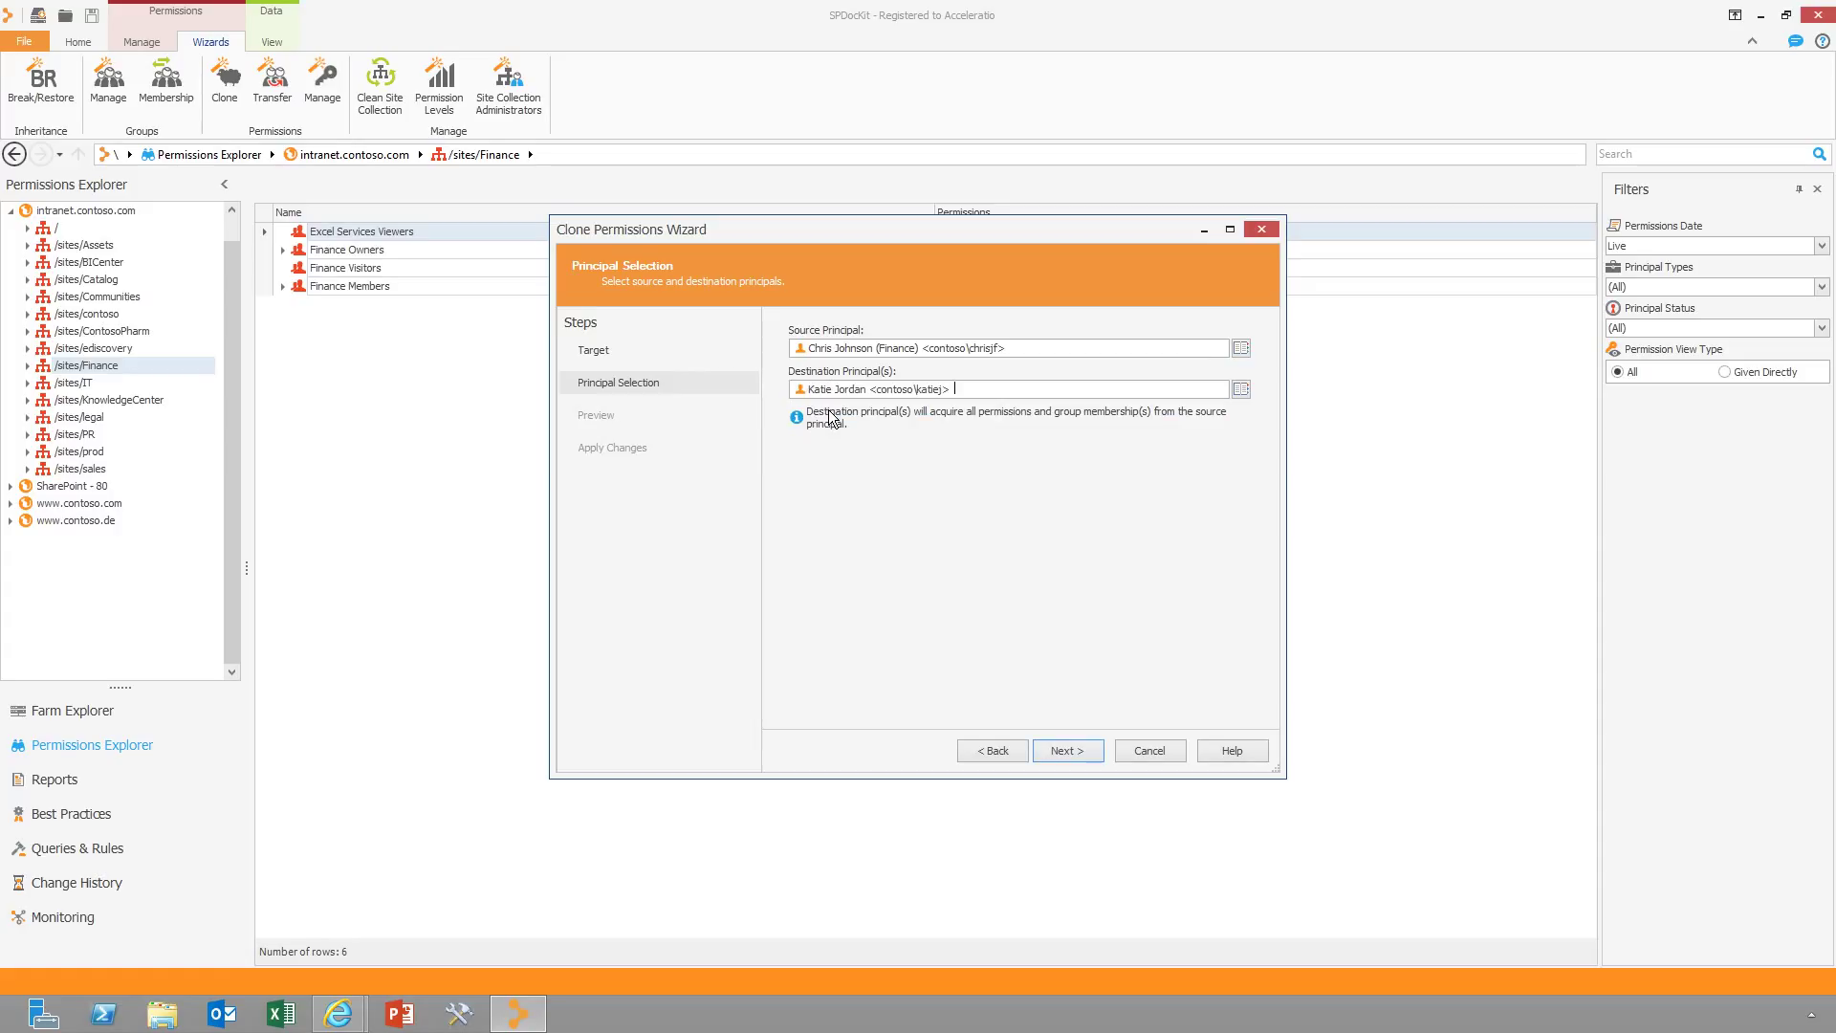
Accept replacing the destination user's existing permissions, apply the previewed clone changes and finish the wizard
click(1064, 753)
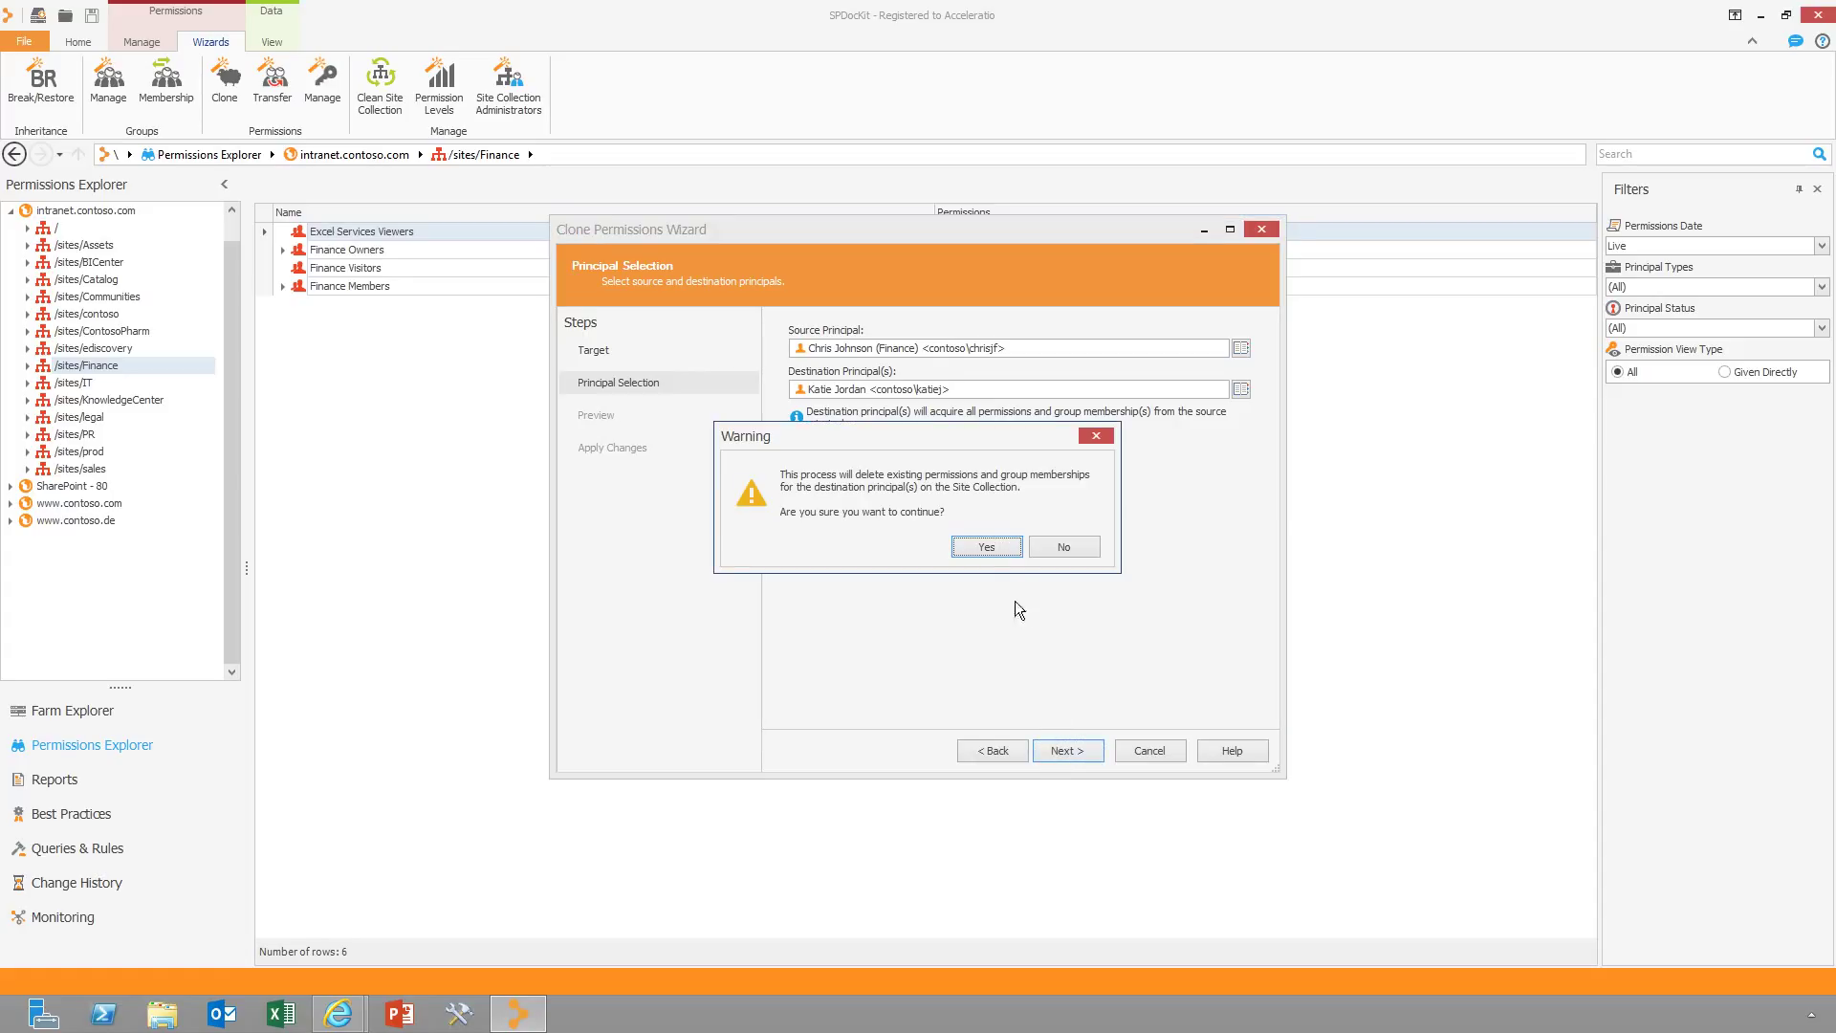
click(994, 550)
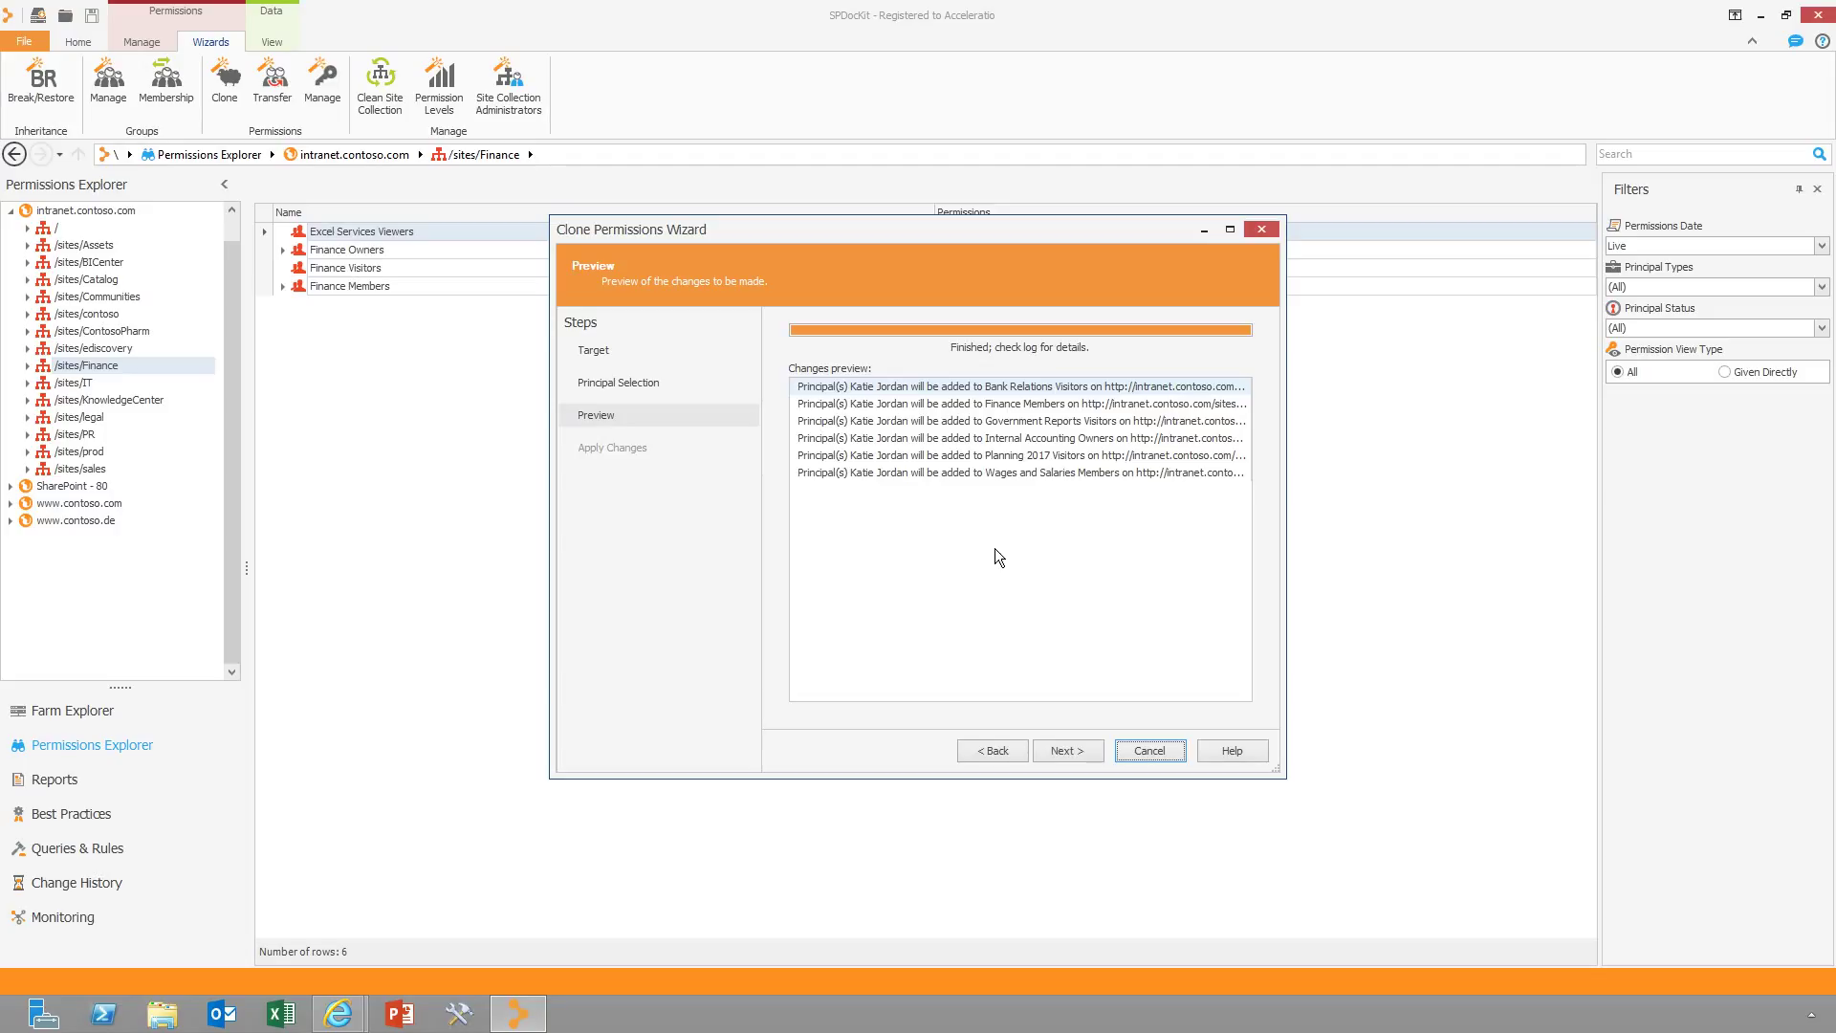
click(1084, 751)
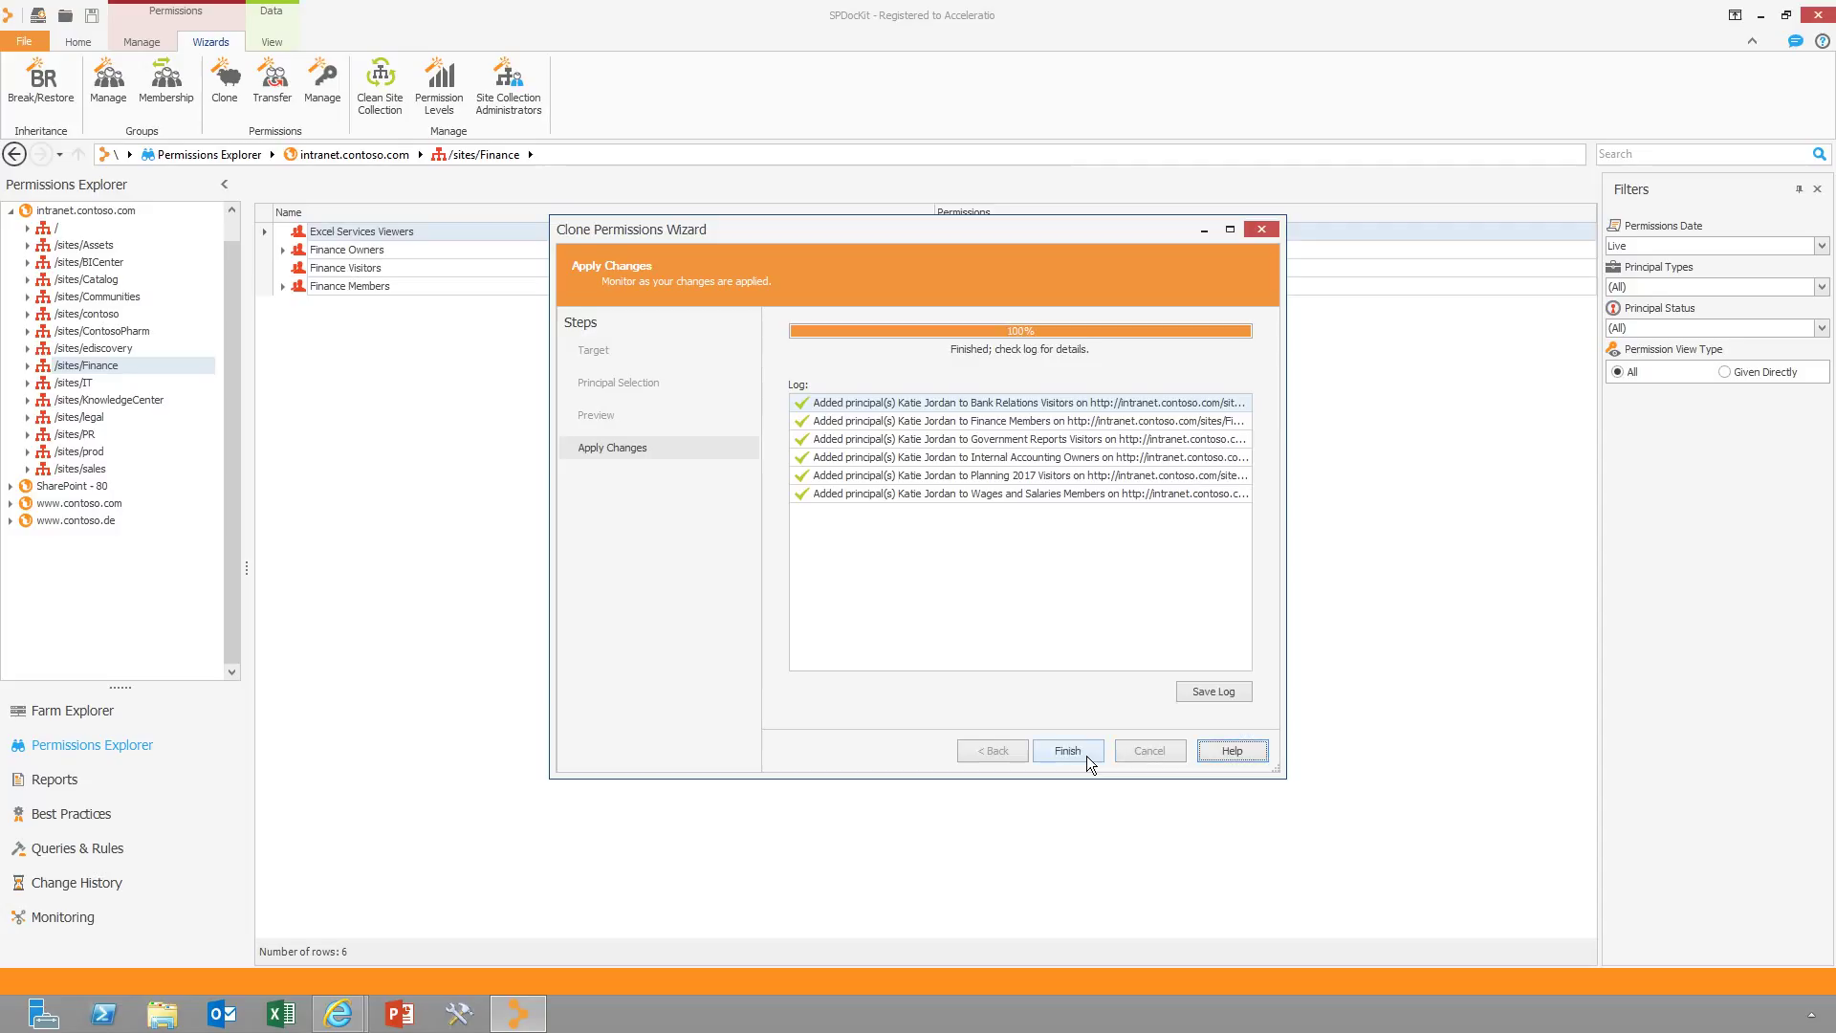
click(1086, 755)
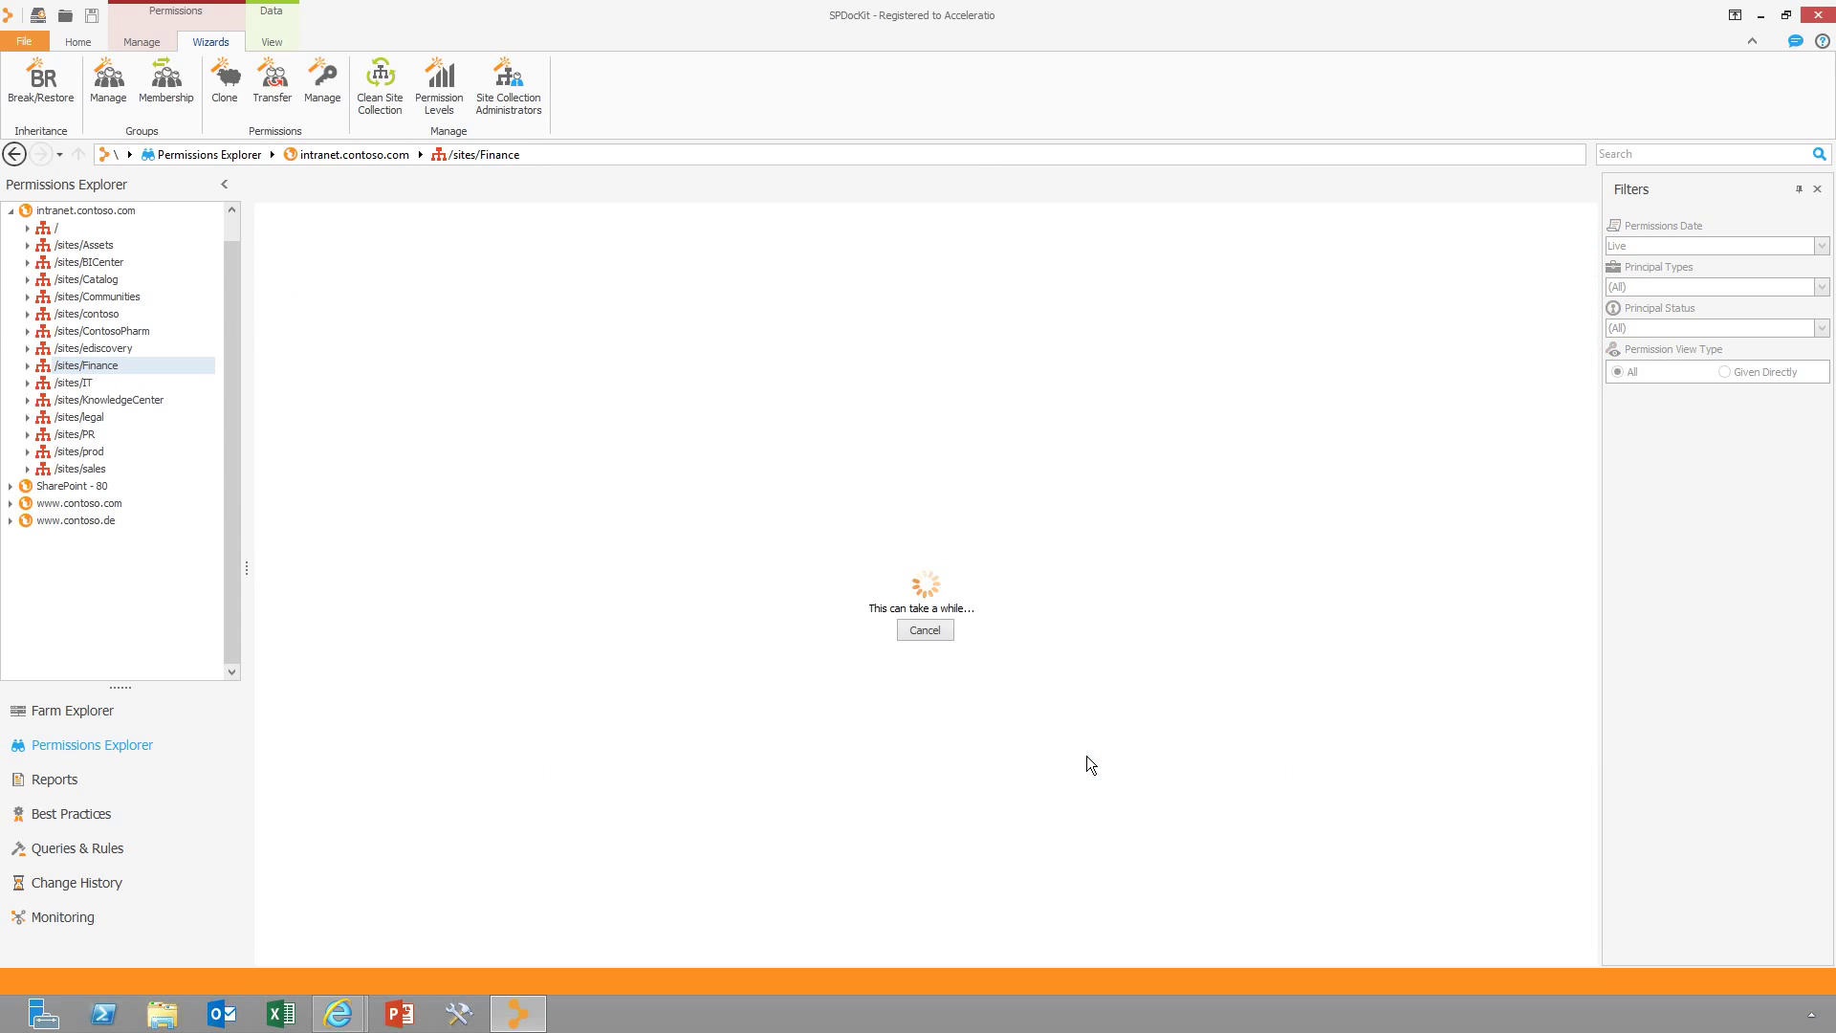
Check the members of the Finance Members group and of the Wages and Salaries subsite's Members and Owners groups
click(283, 287)
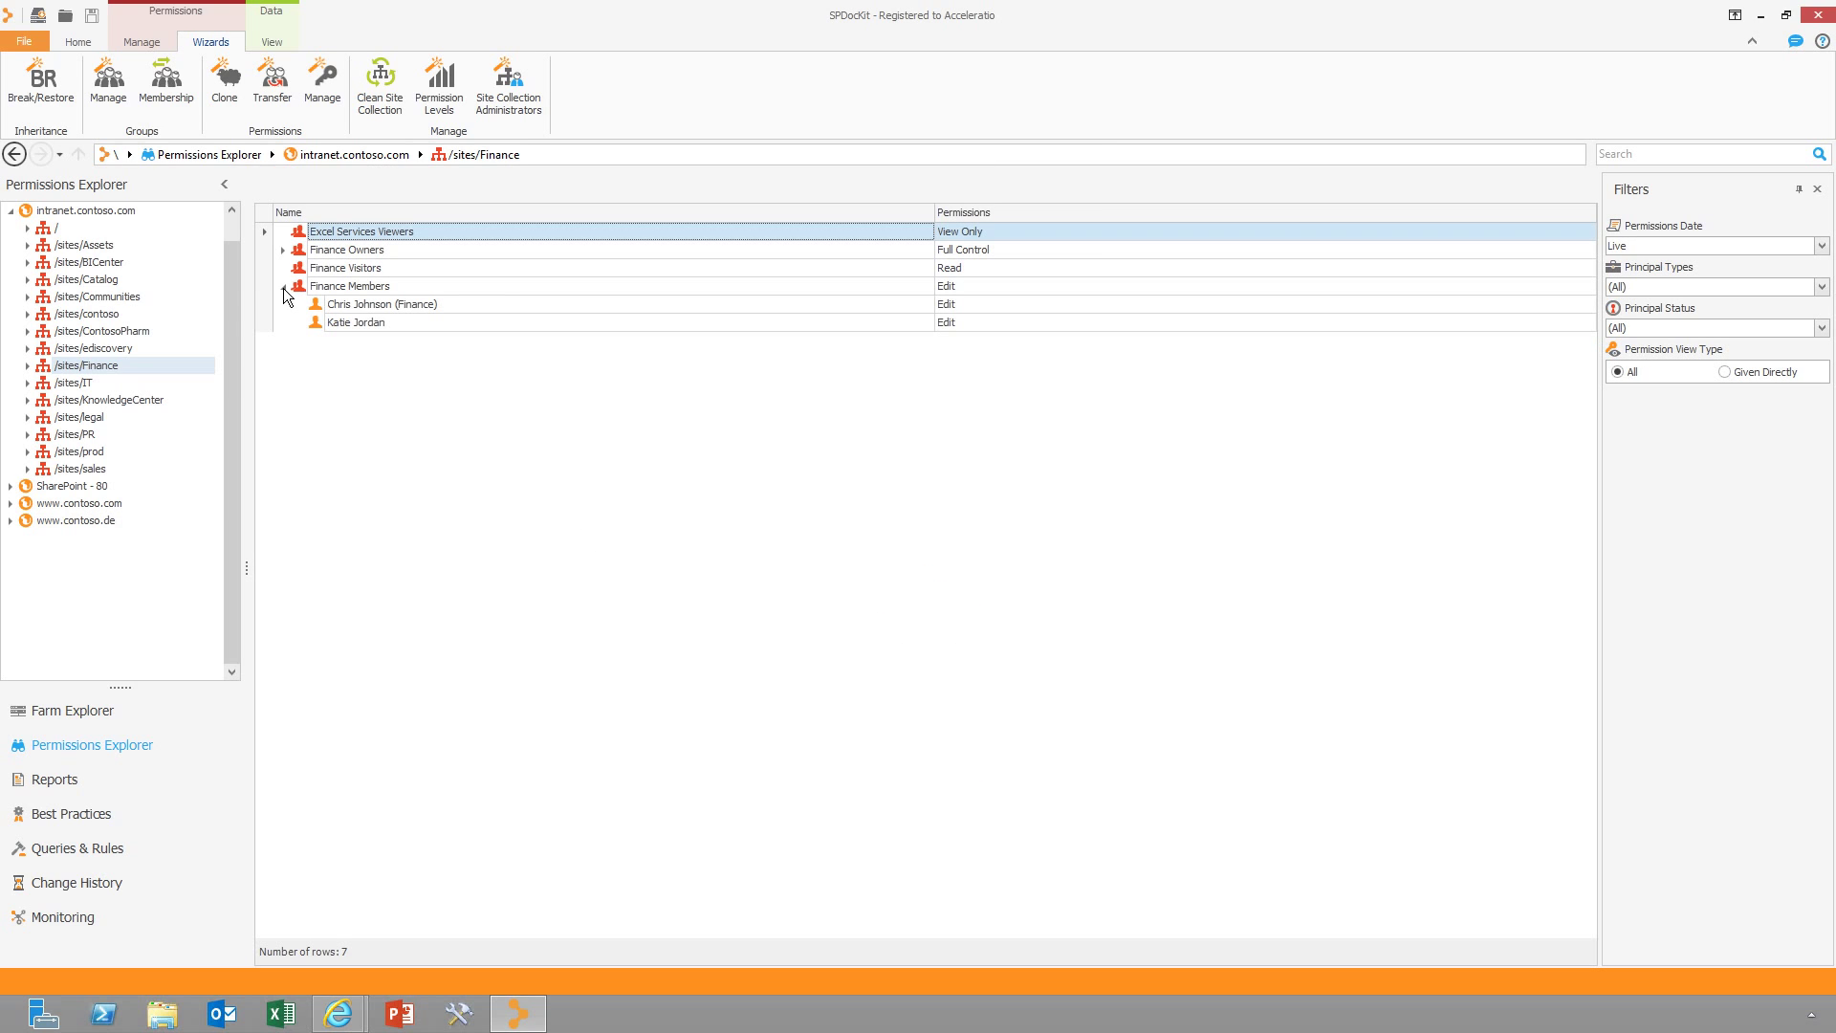
click(28, 367)
click(45, 382)
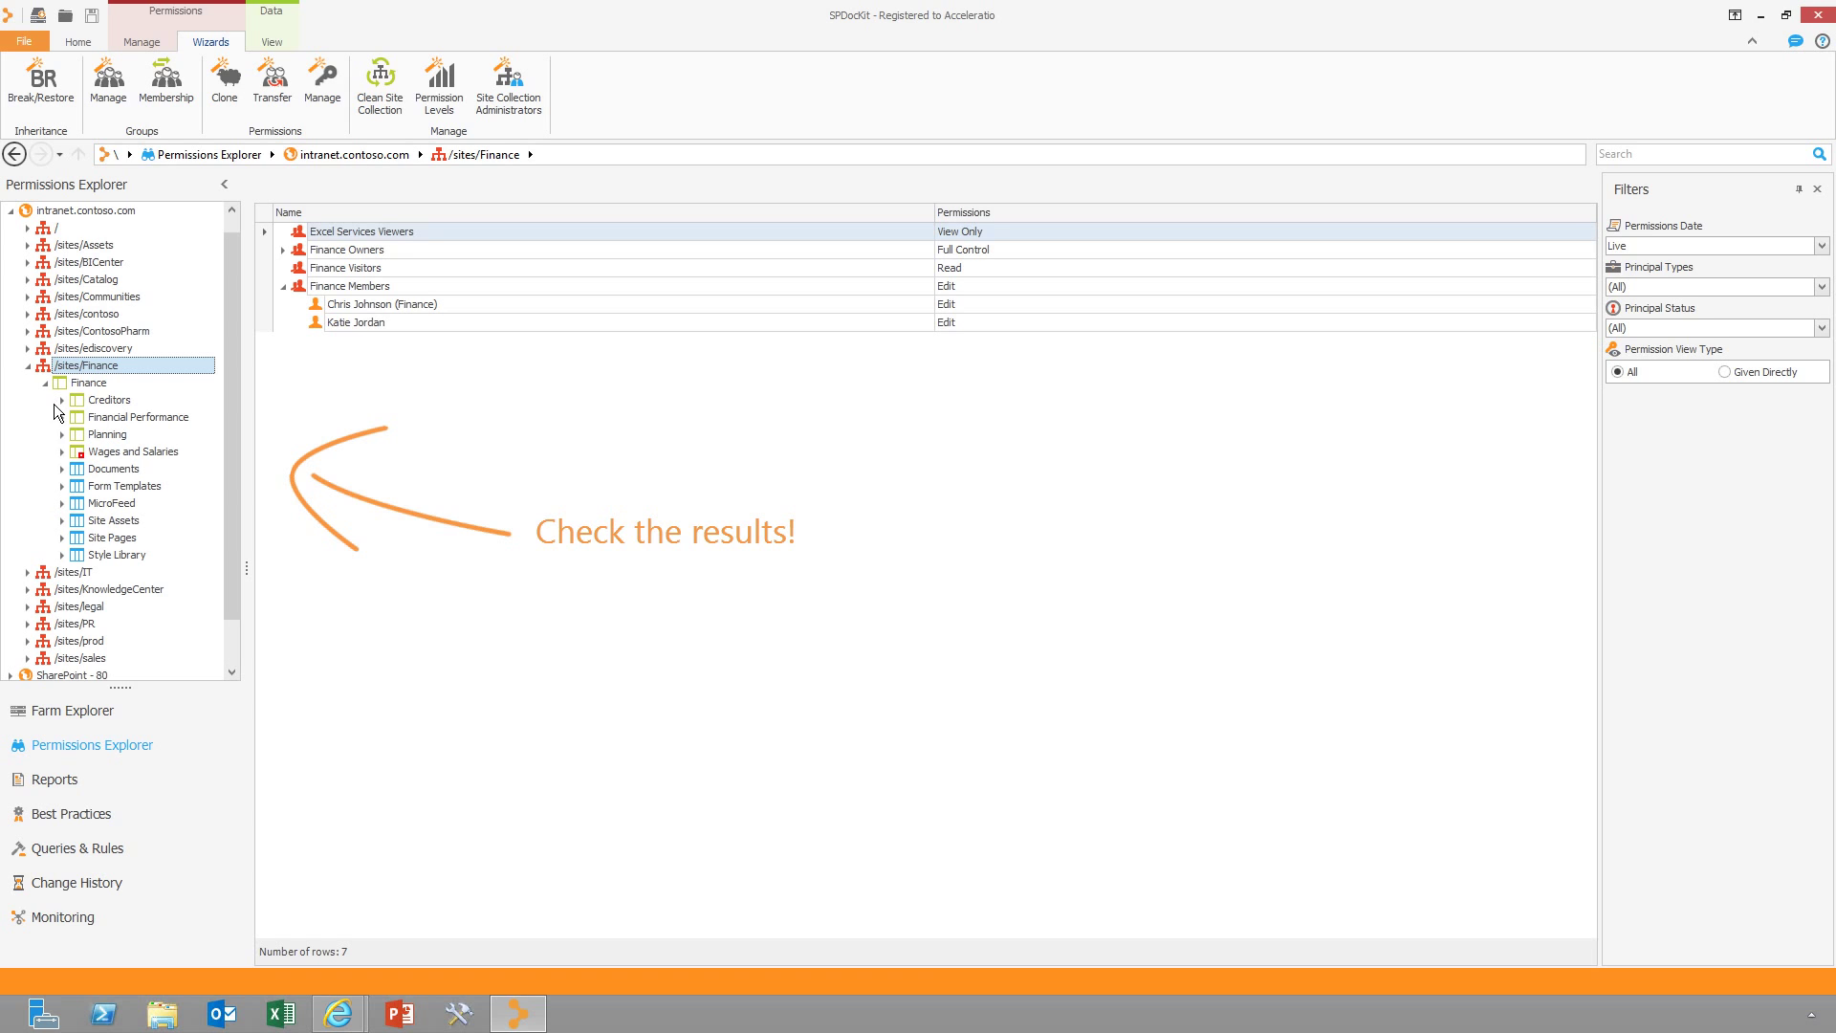
click(61, 451)
click(144, 451)
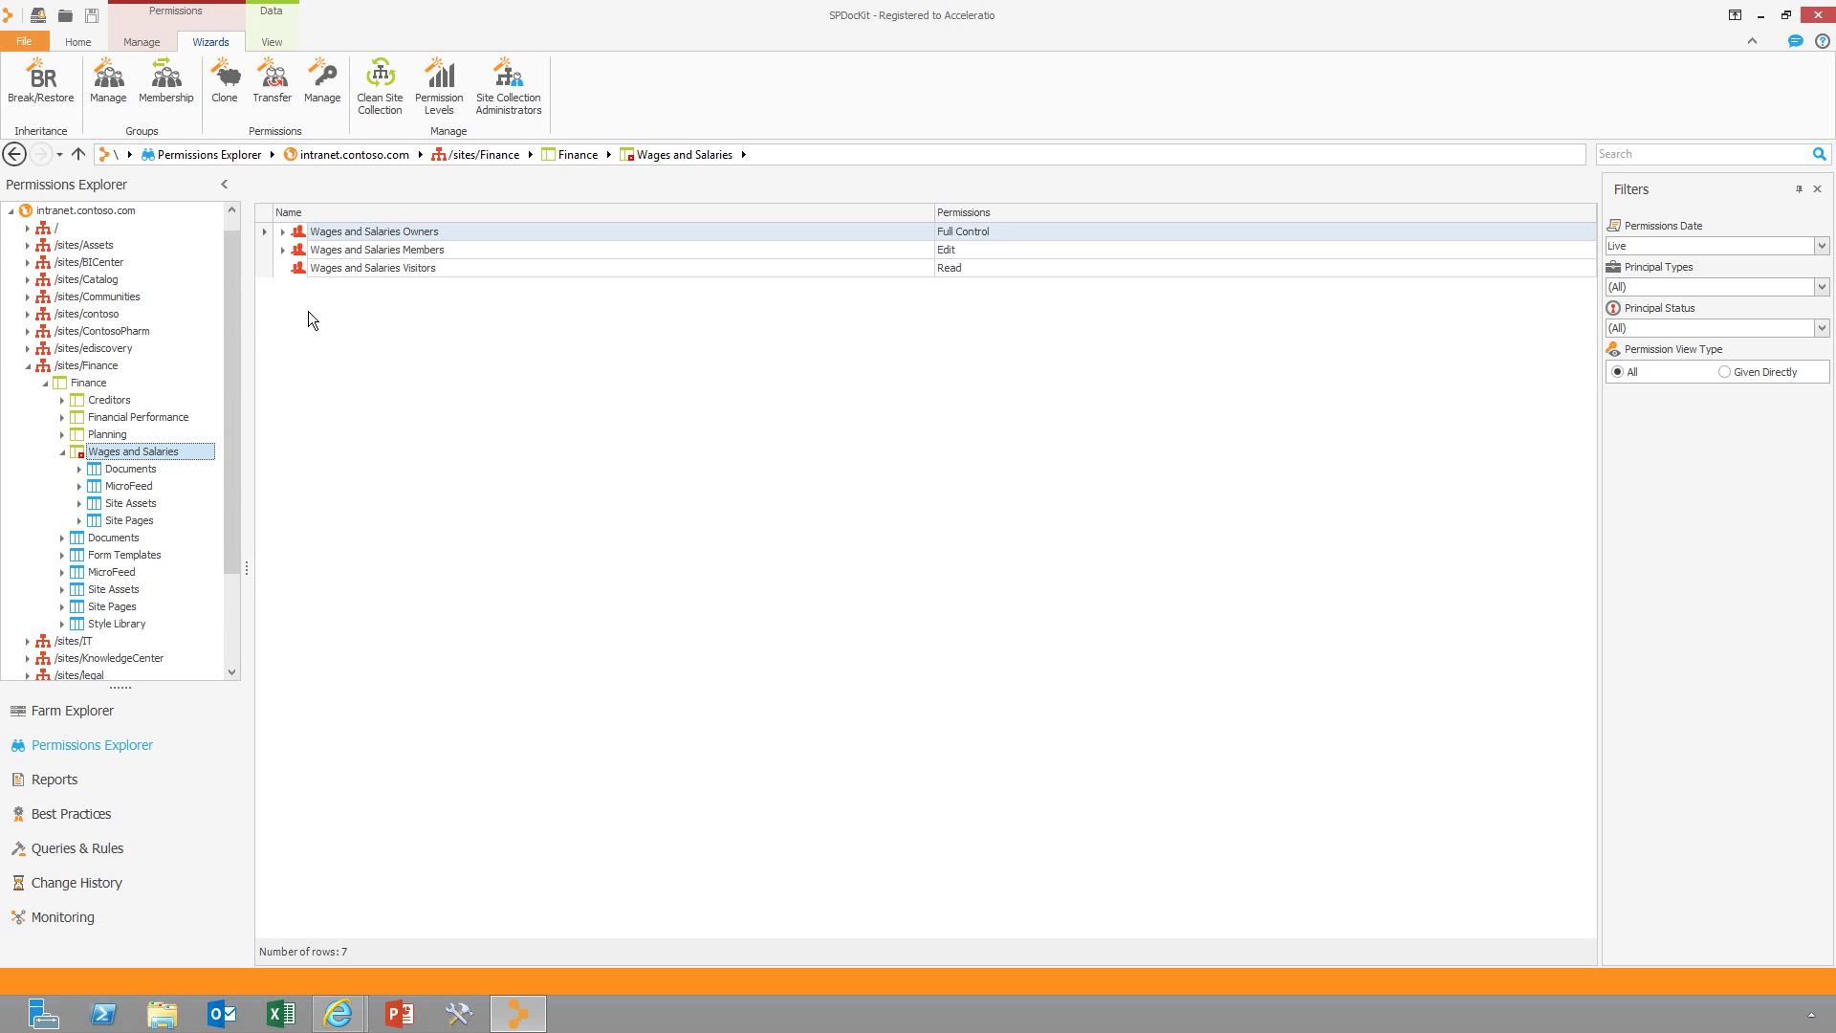
click(284, 249)
click(284, 232)
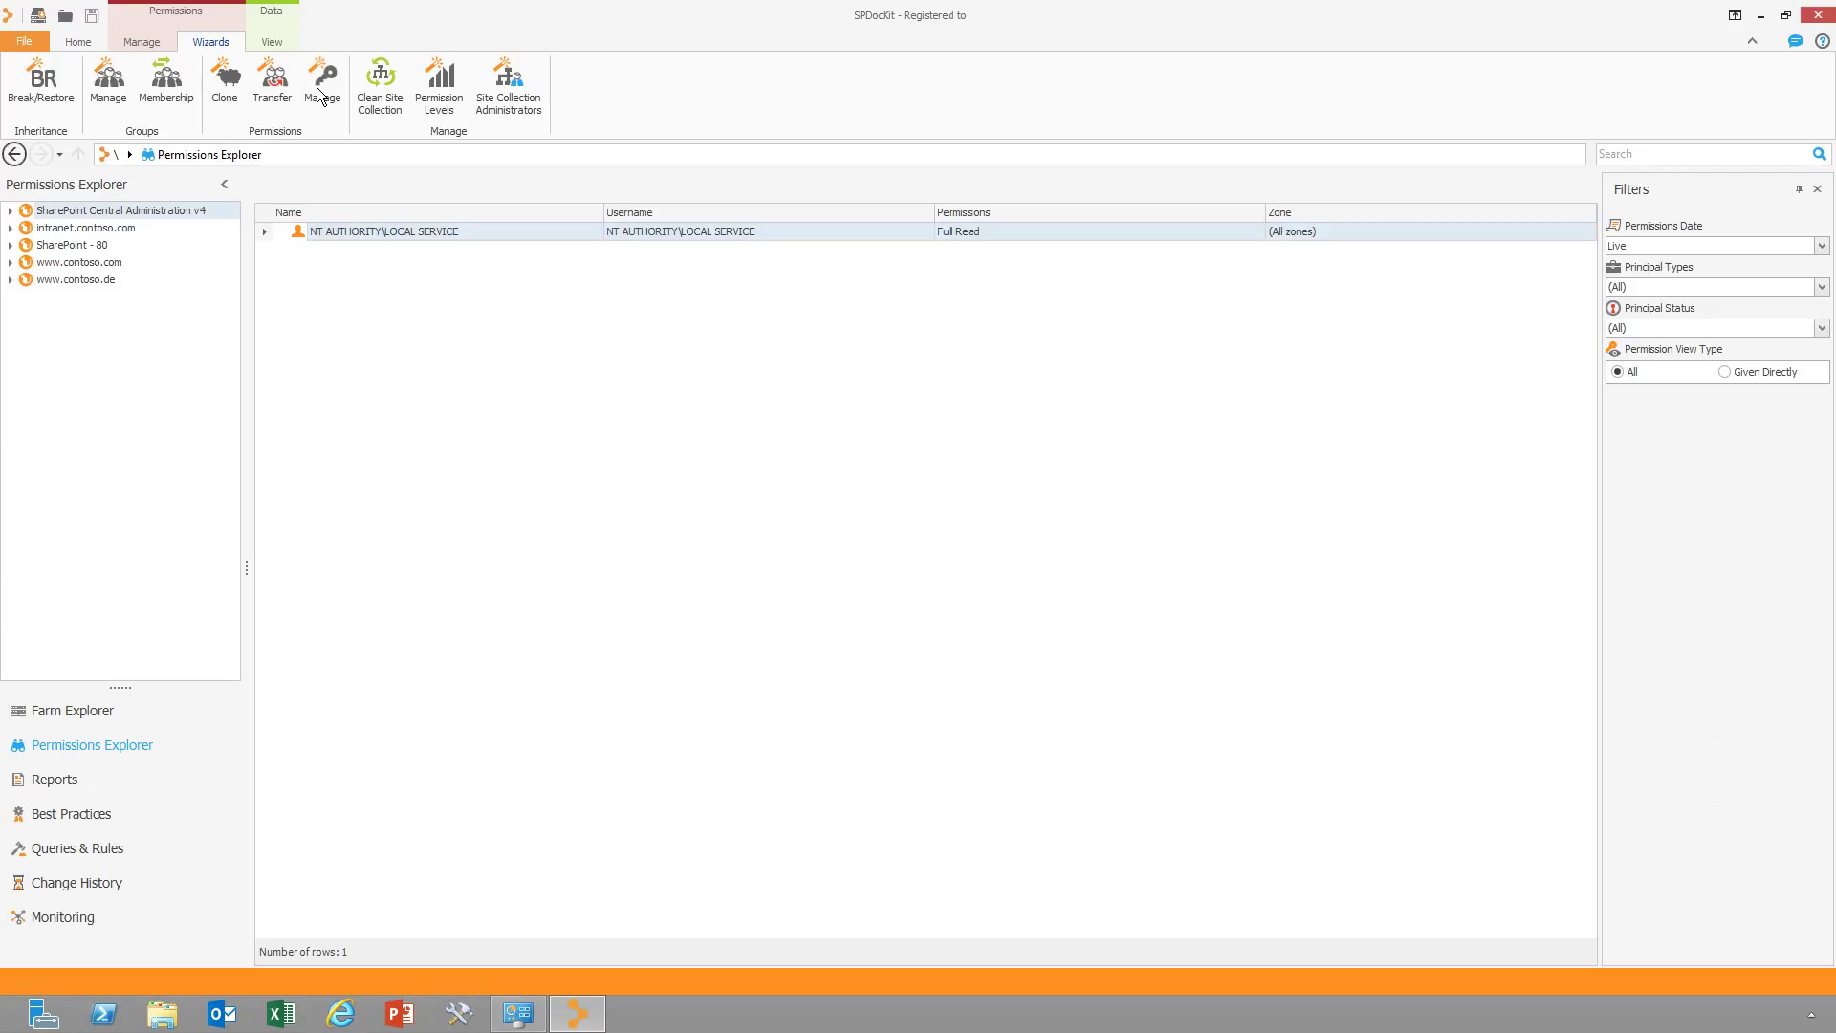
Start granting permissions with the Manage Permissions wizard and target the /sites/Finance and /sites/Controlling site collections of intranet.contoso.com
click(321, 86)
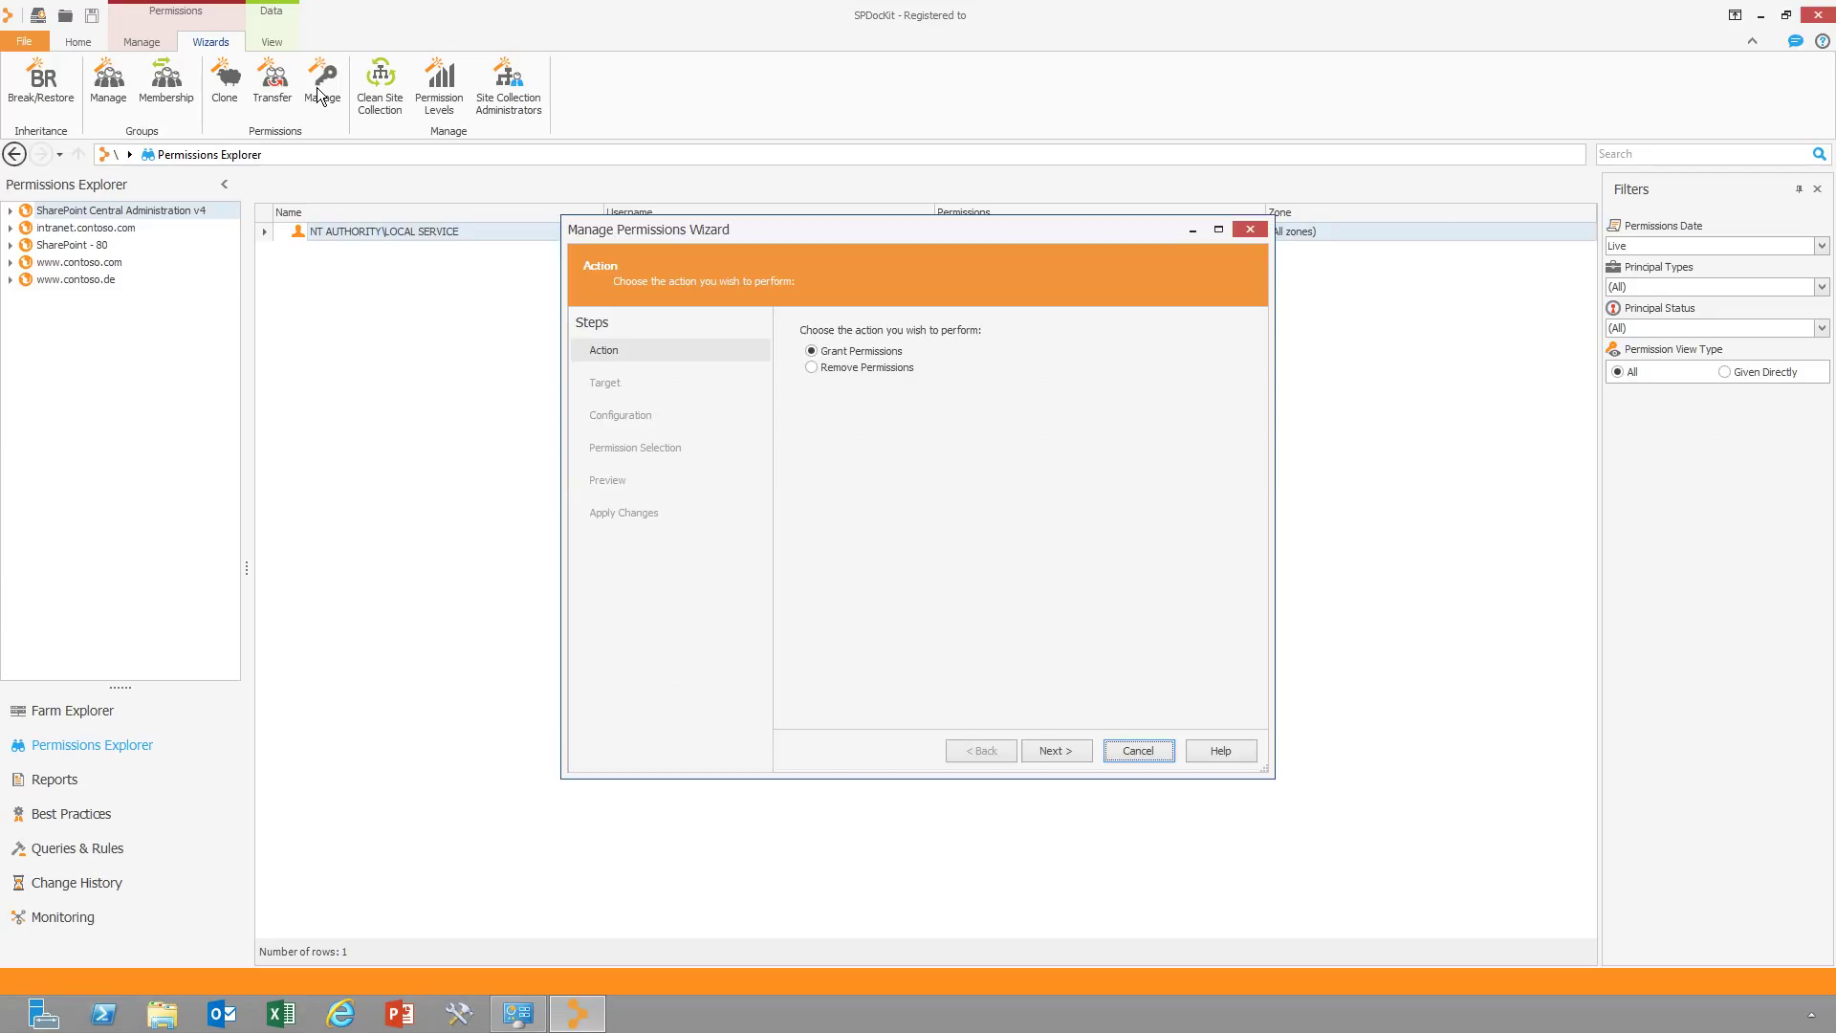
click(1056, 751)
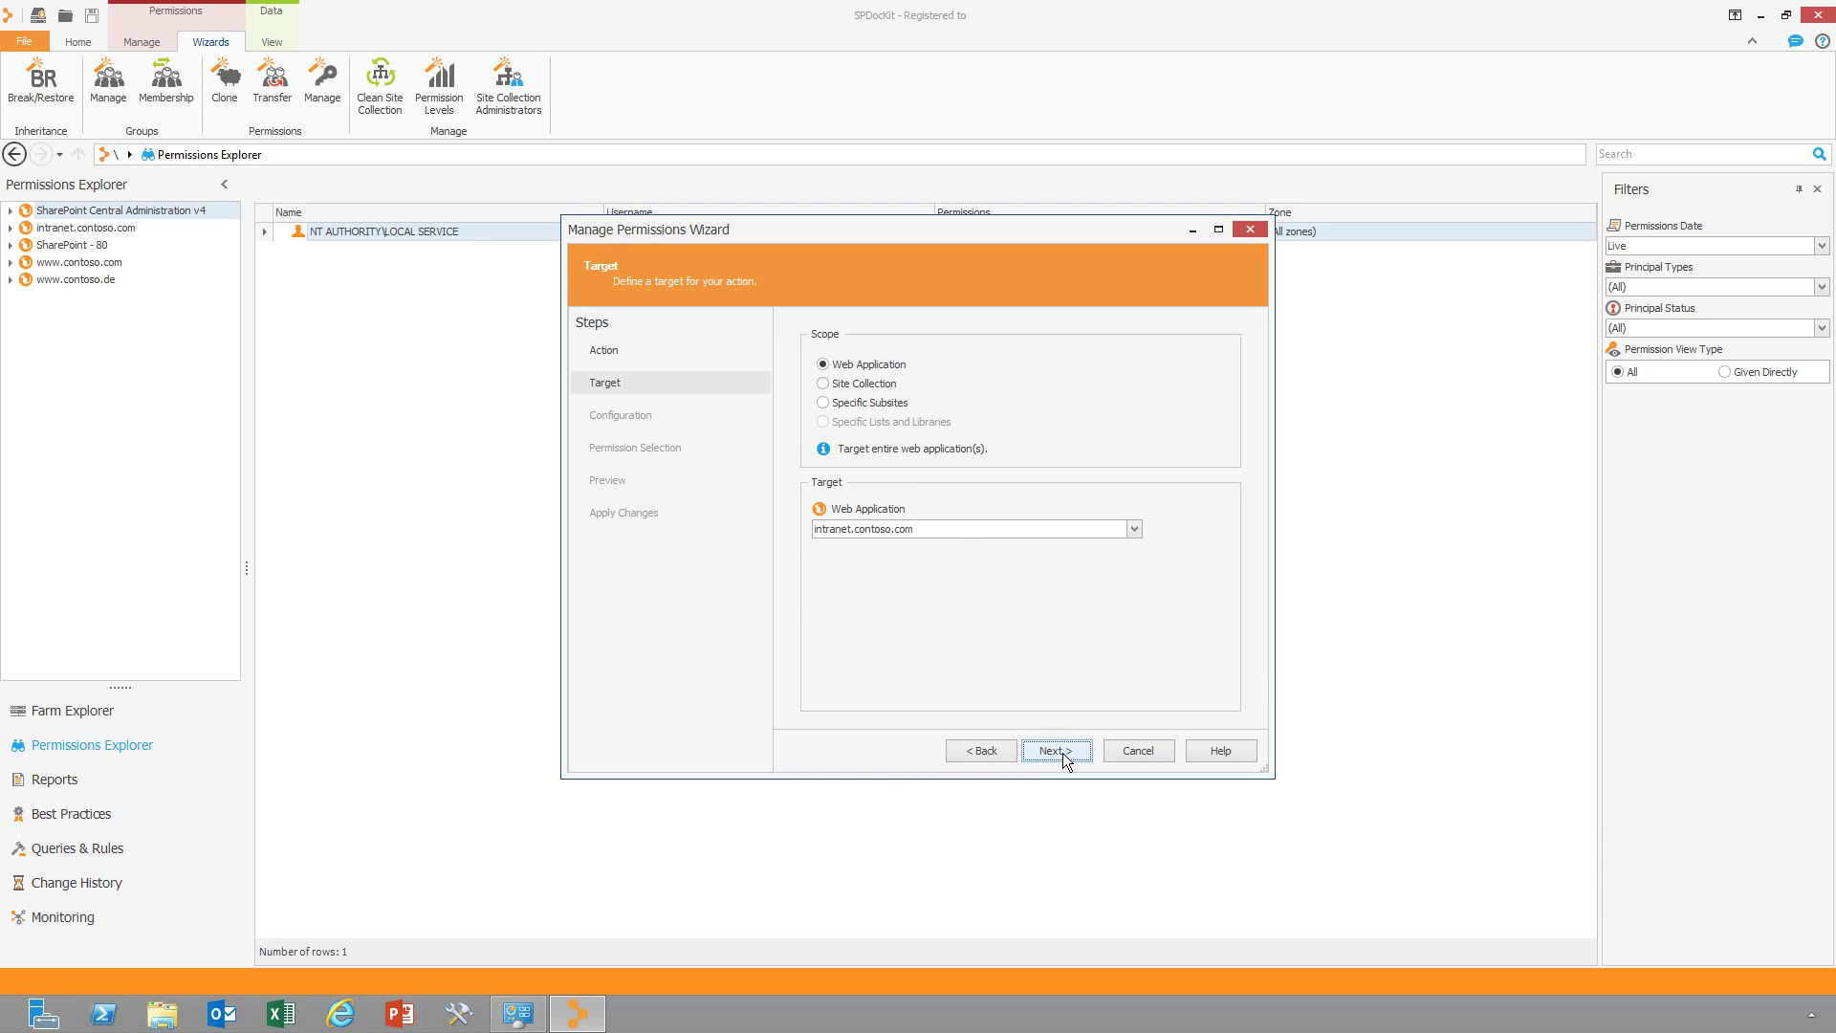
click(864, 386)
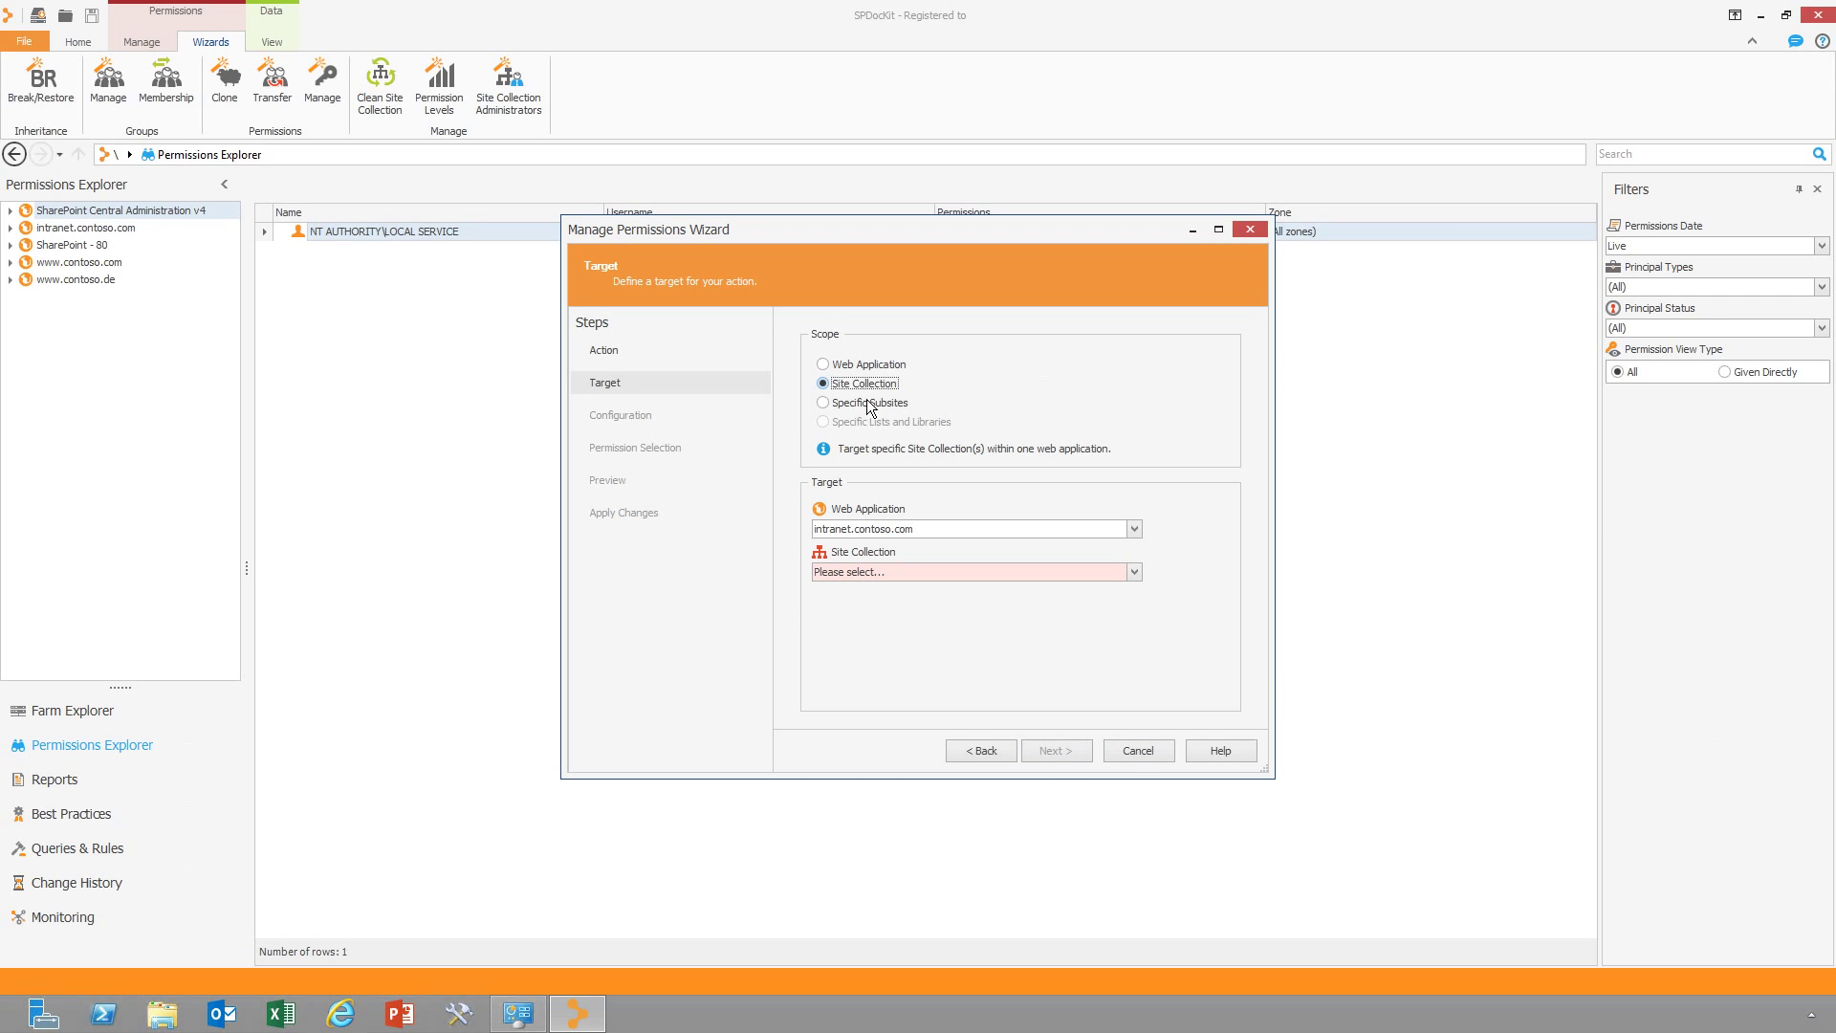
click(1132, 572)
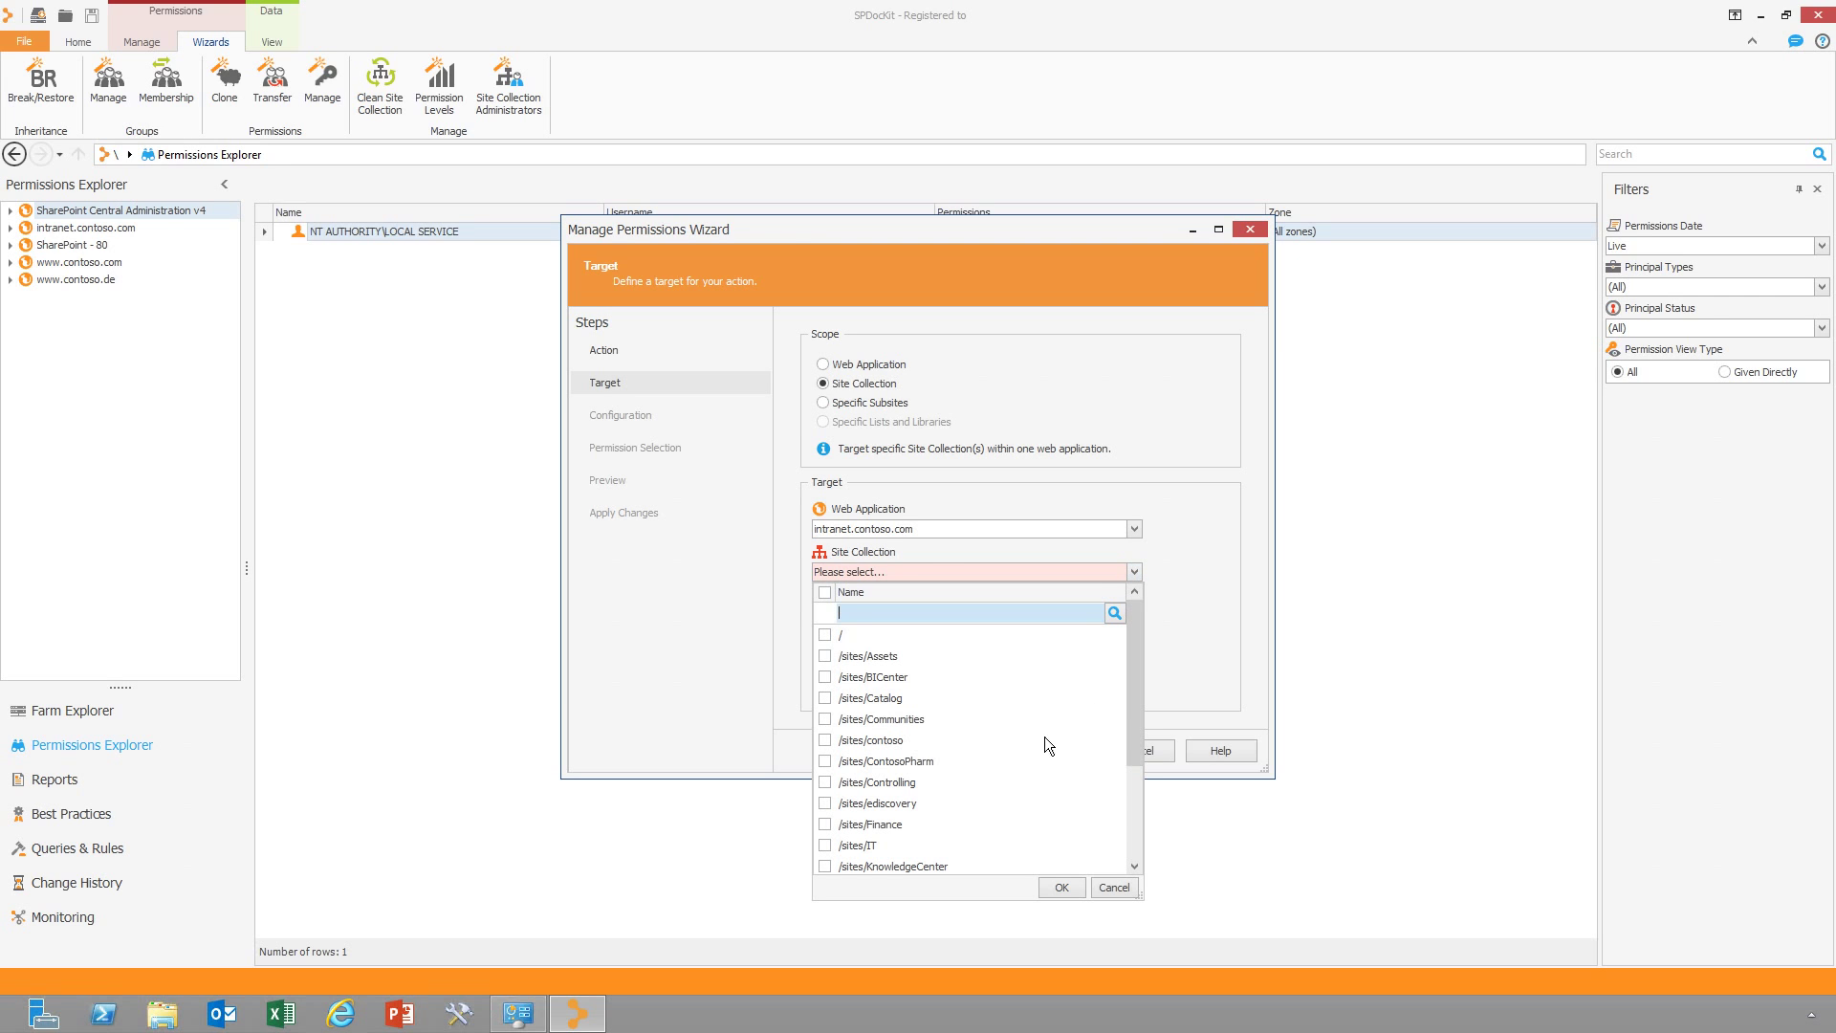
click(825, 824)
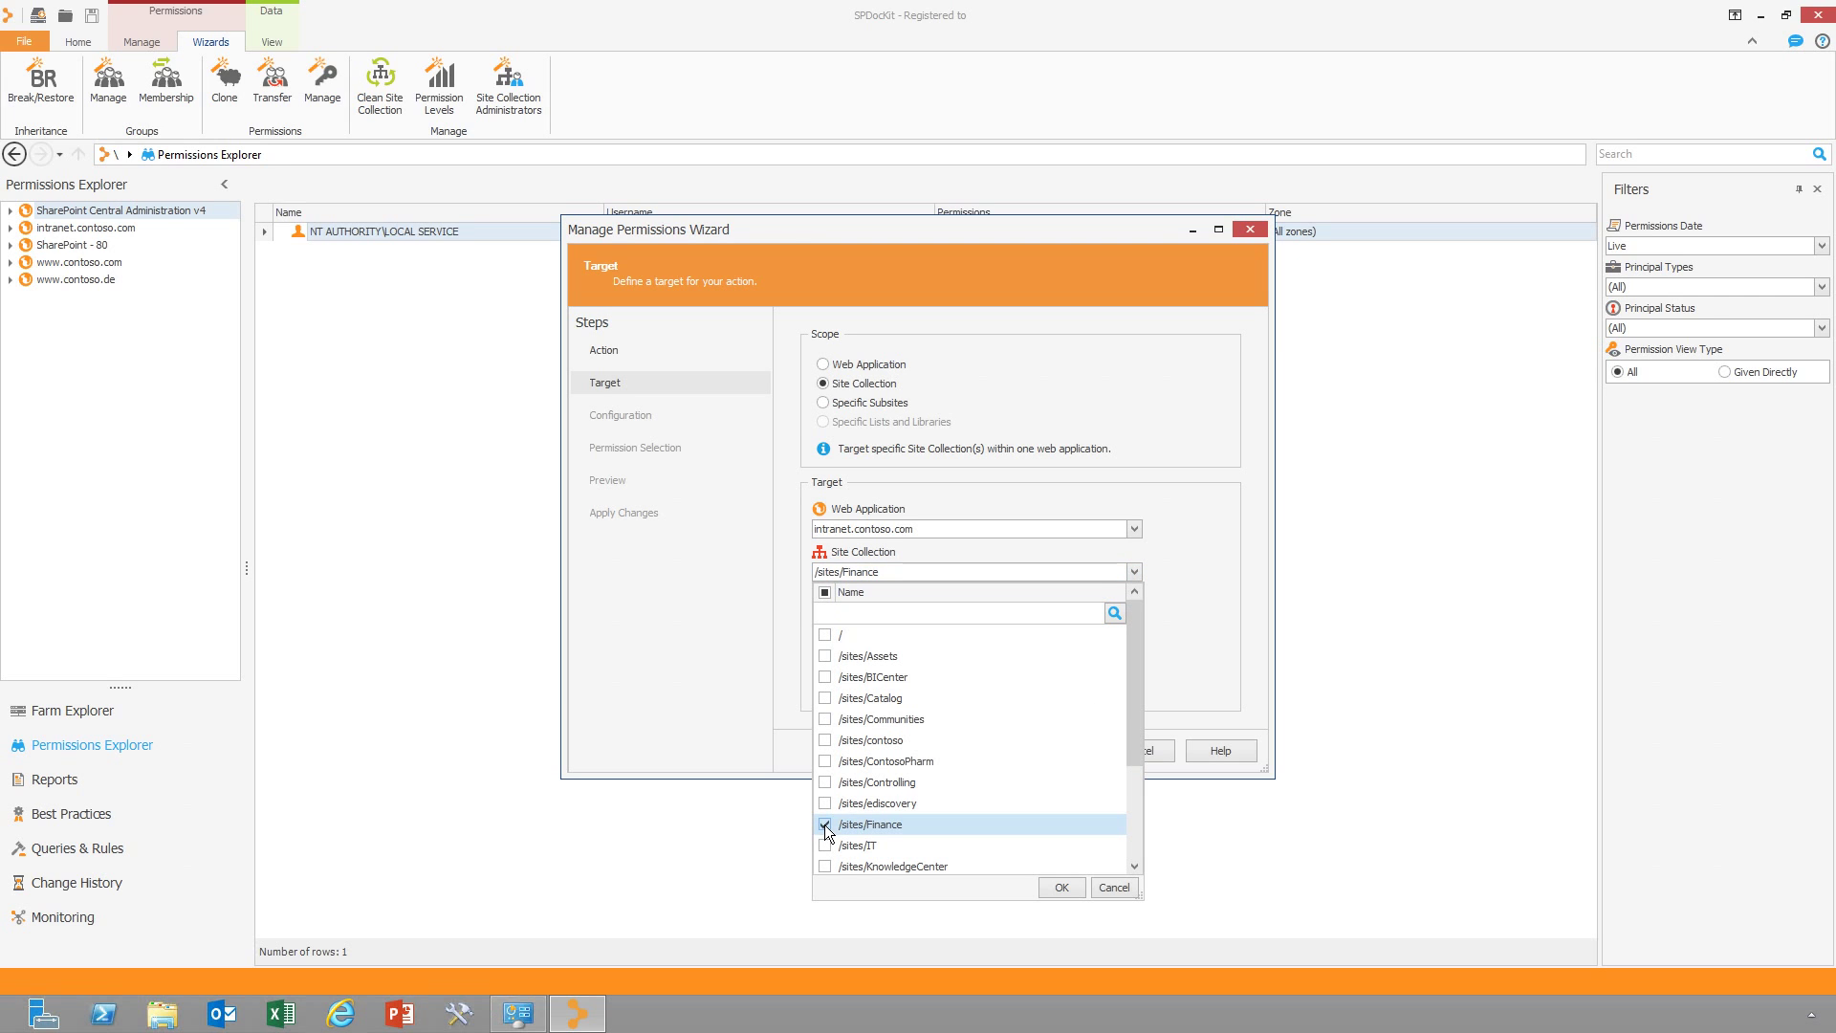
click(825, 782)
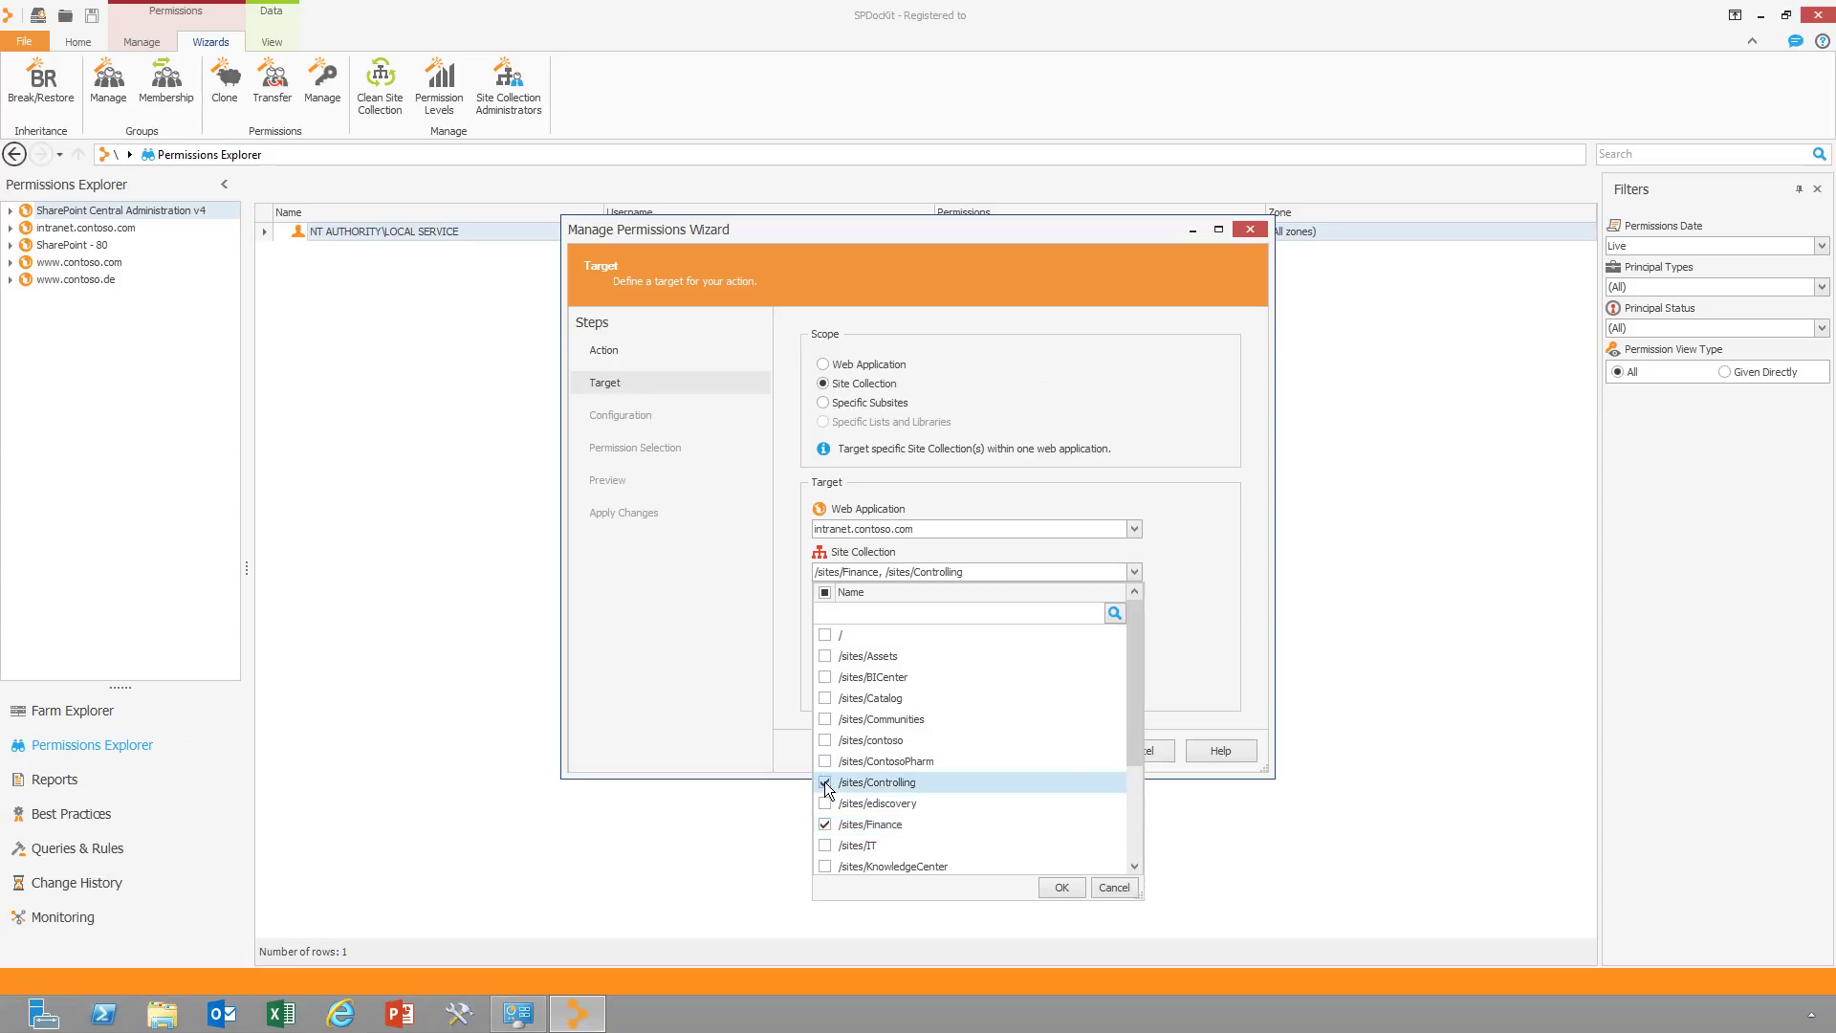
click(1062, 887)
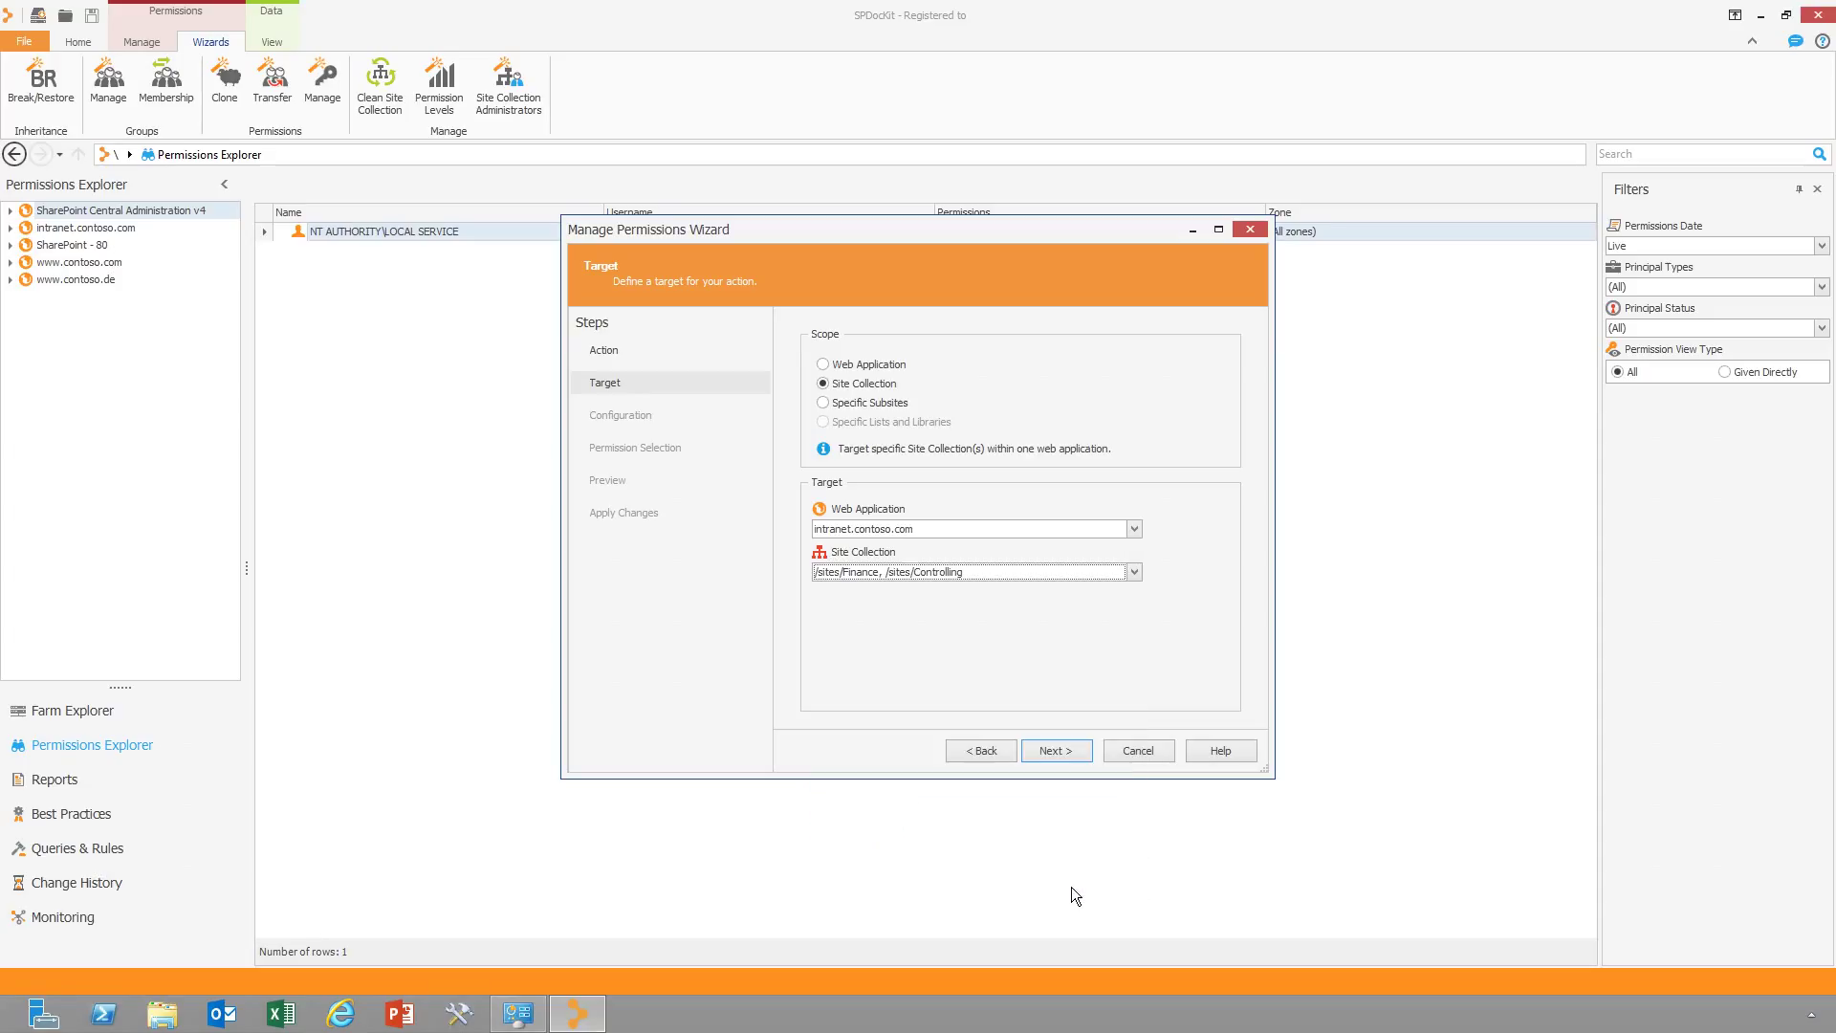
click(1052, 751)
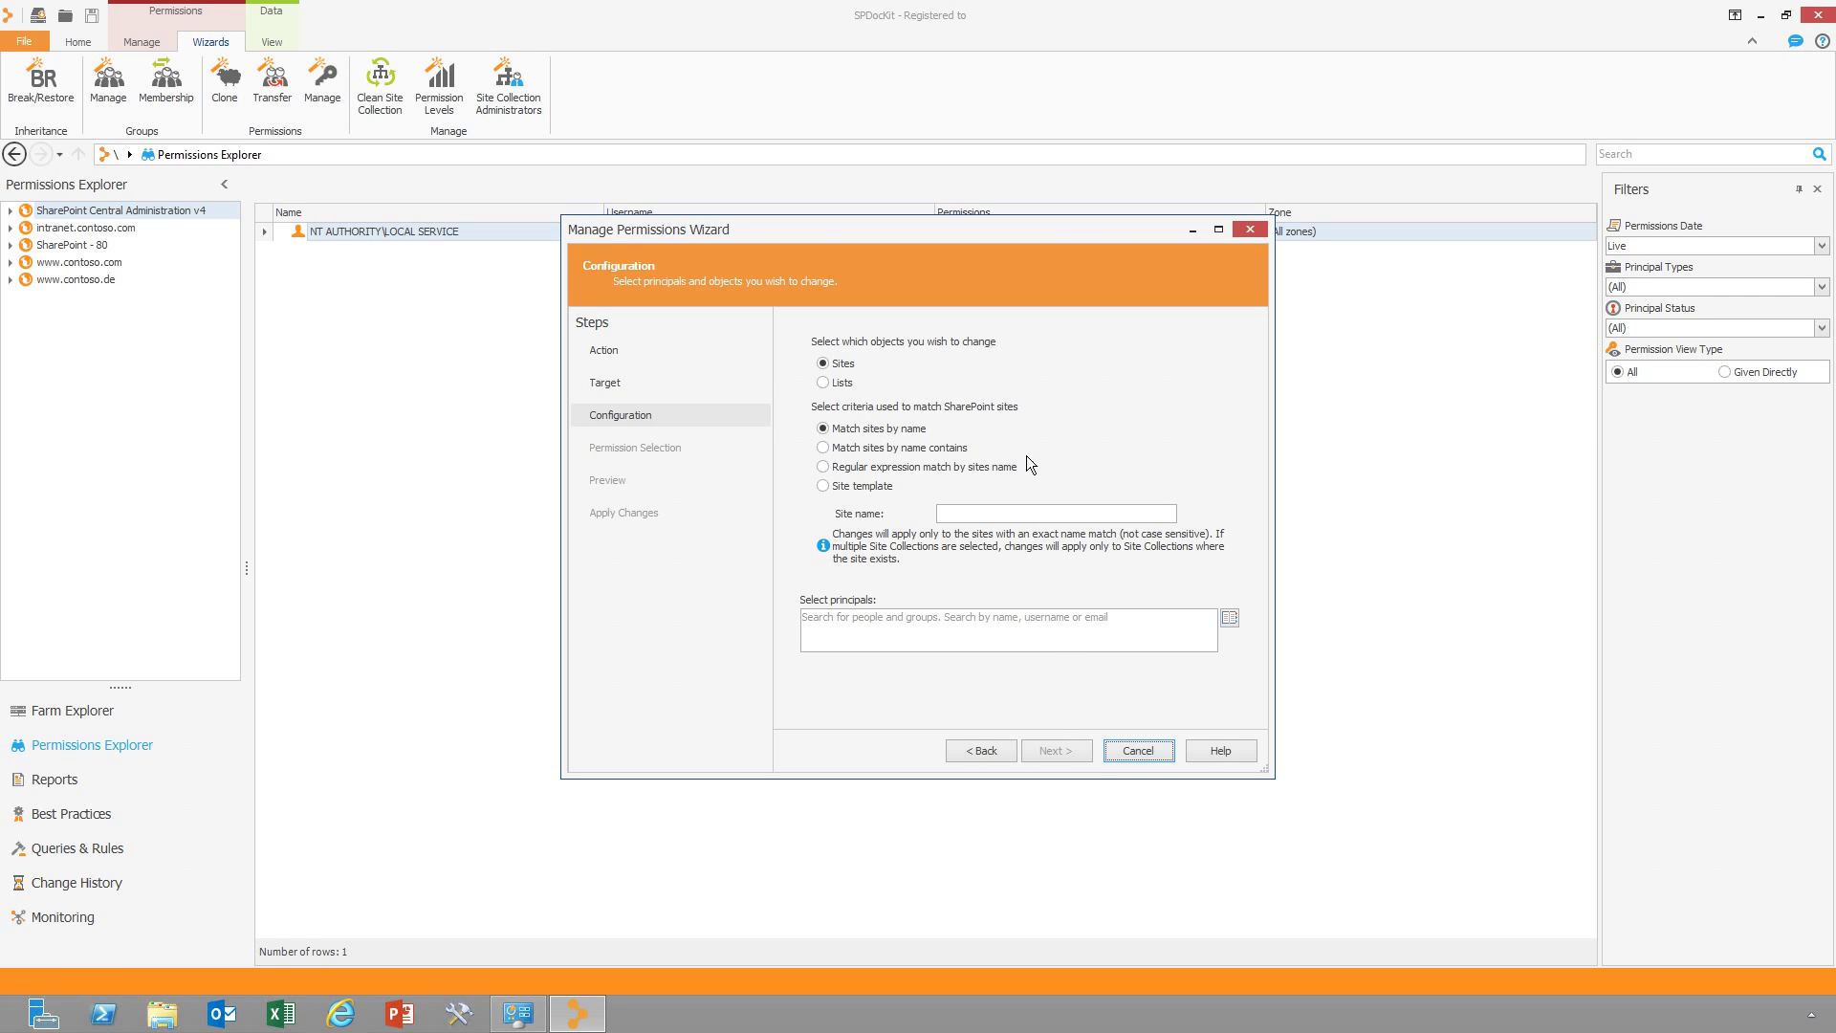
Set the permission change to affect lists whose names contain "Finance Reports"
click(839, 384)
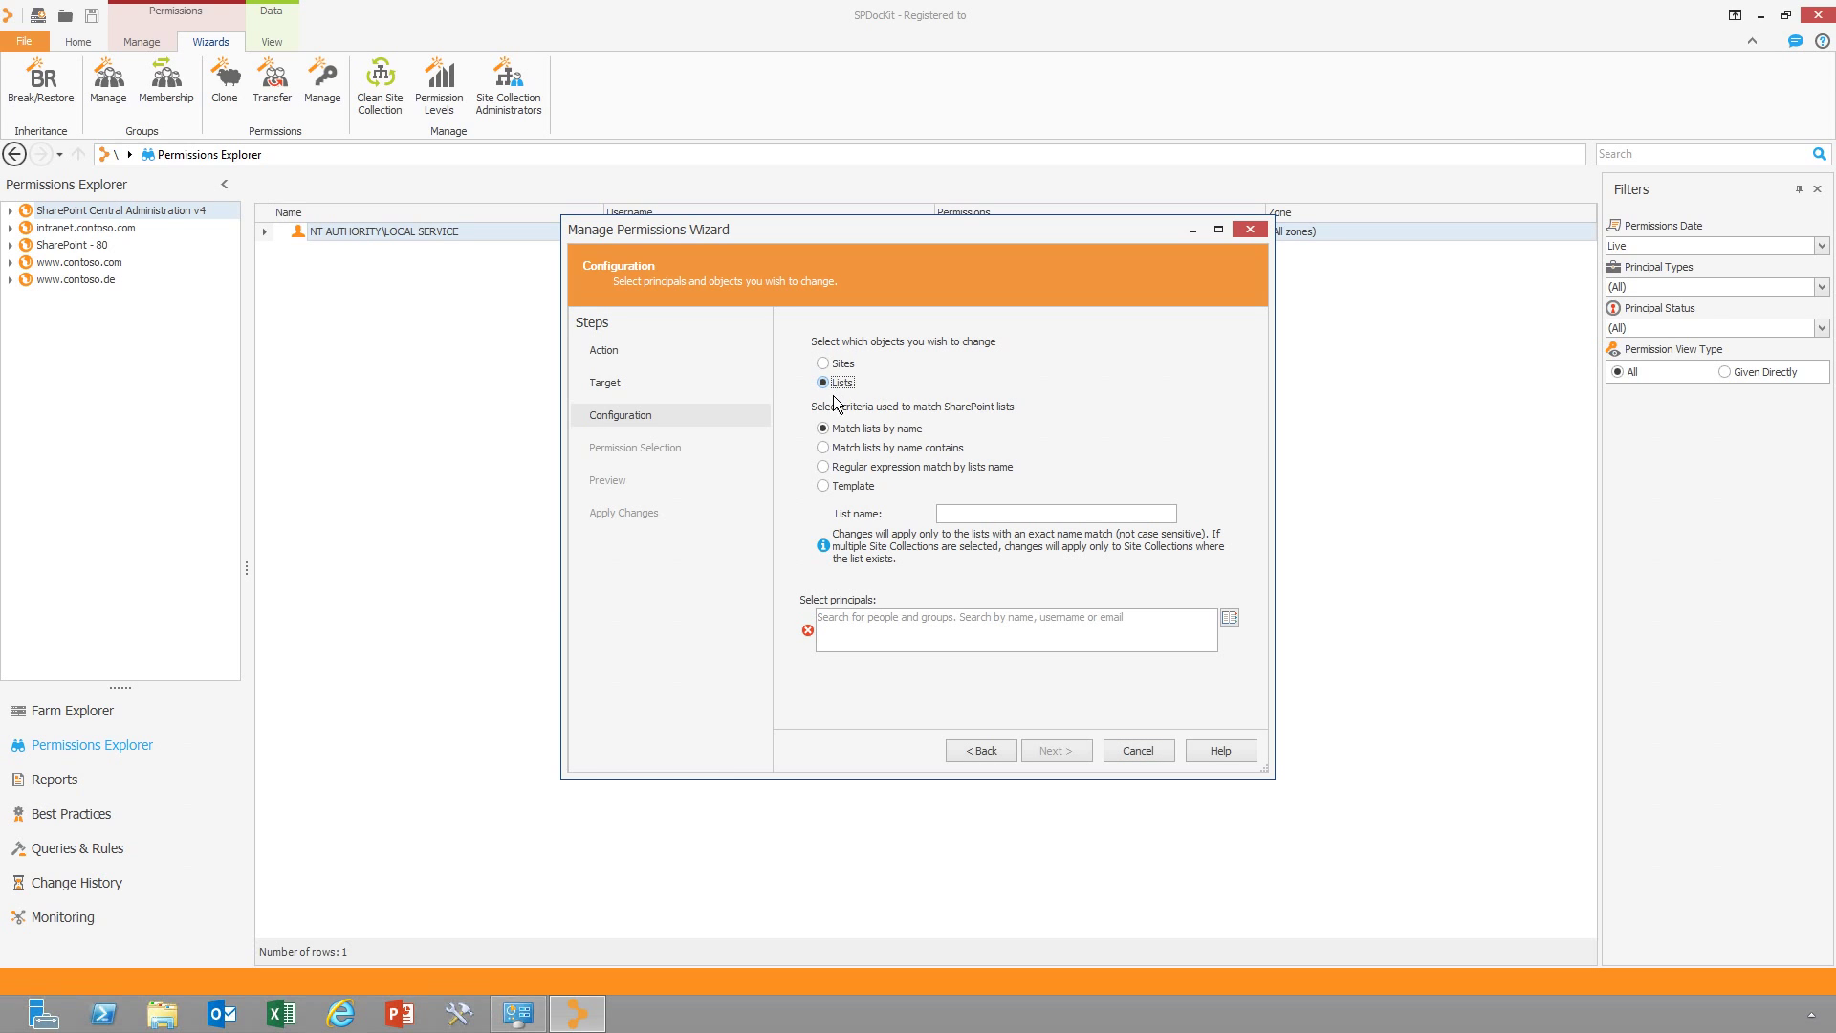
click(824, 450)
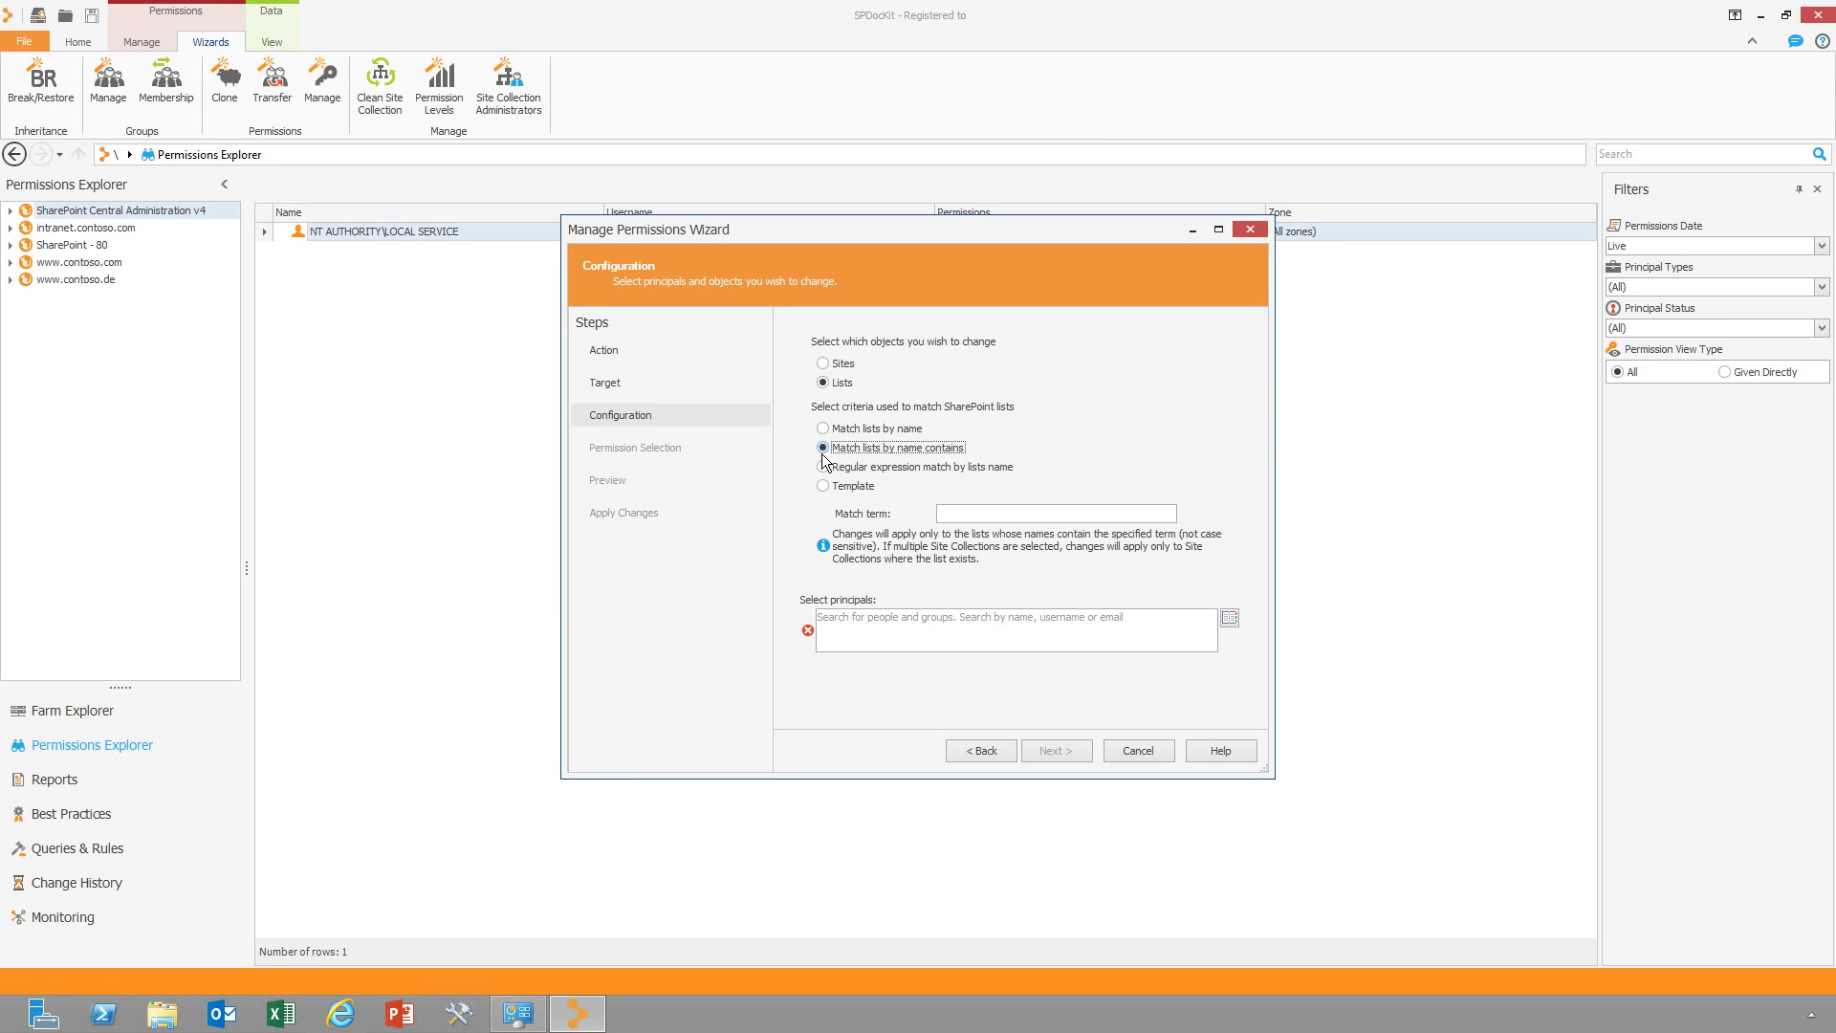
click(951, 517)
text(Finance Reports)
Find the user who receives the list permissions and add them as the principal
click(917, 629)
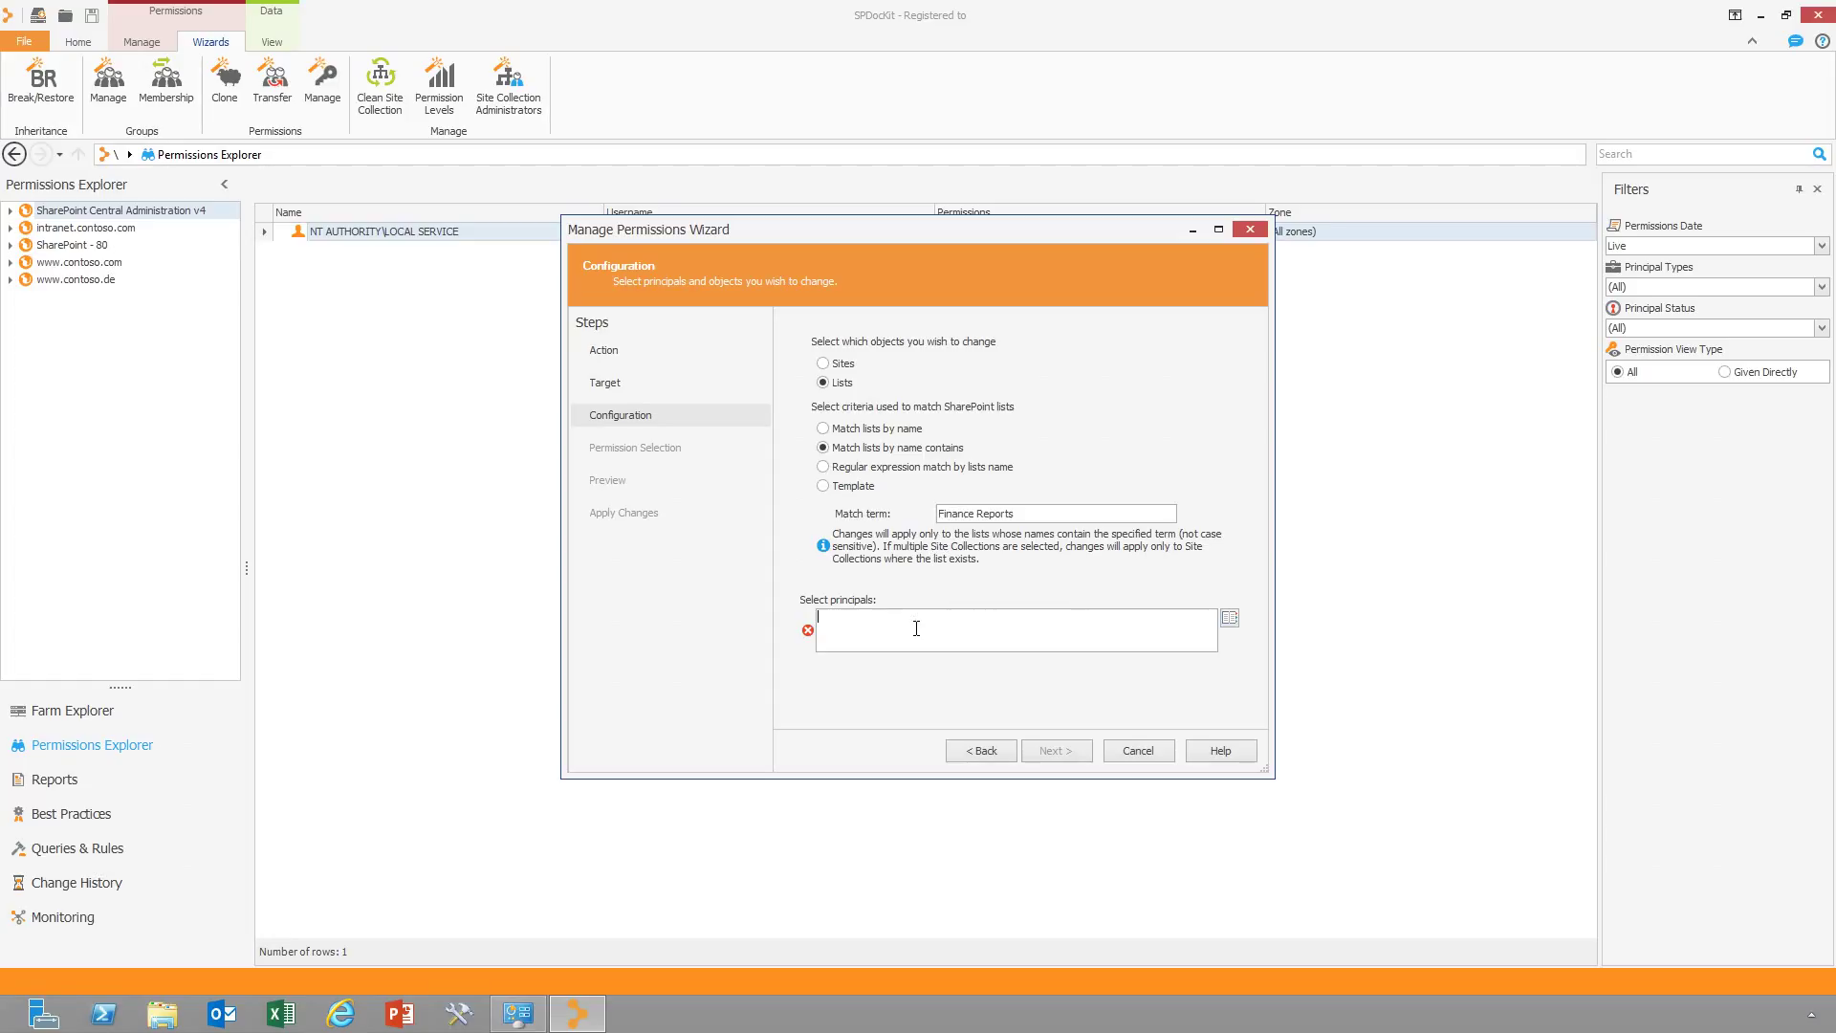
text(shann)
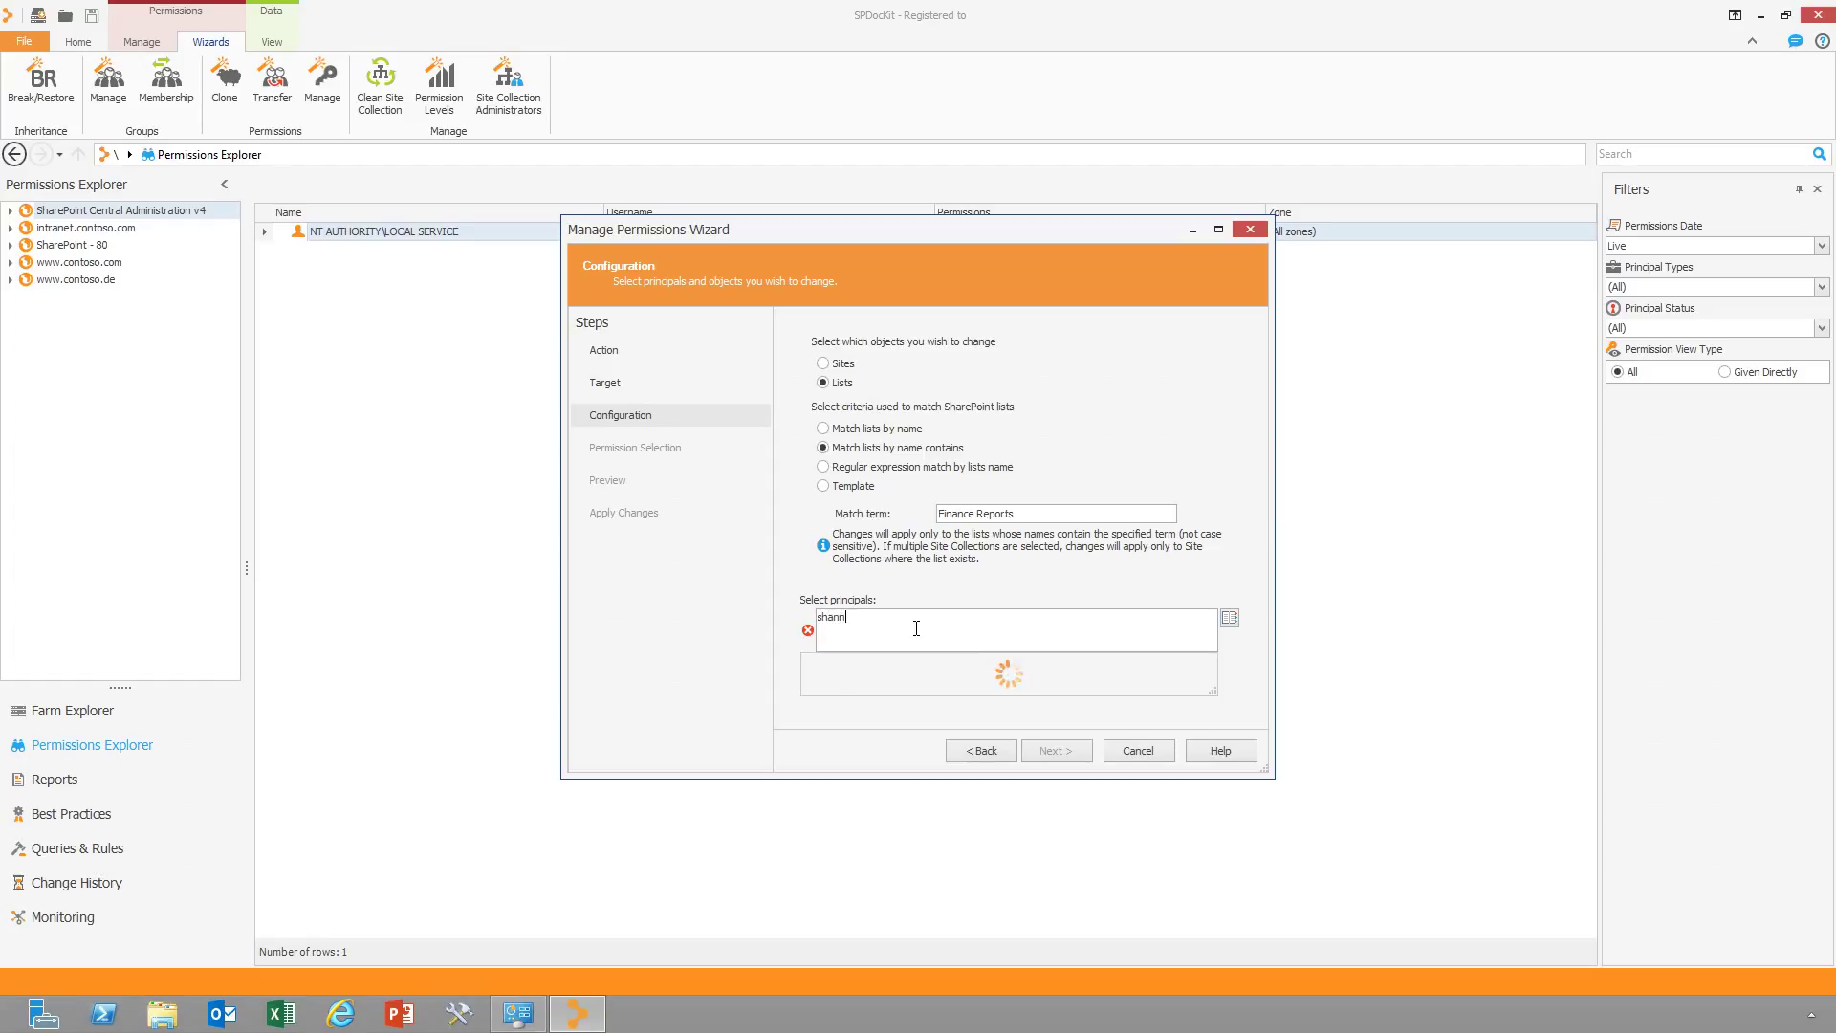
text(o)
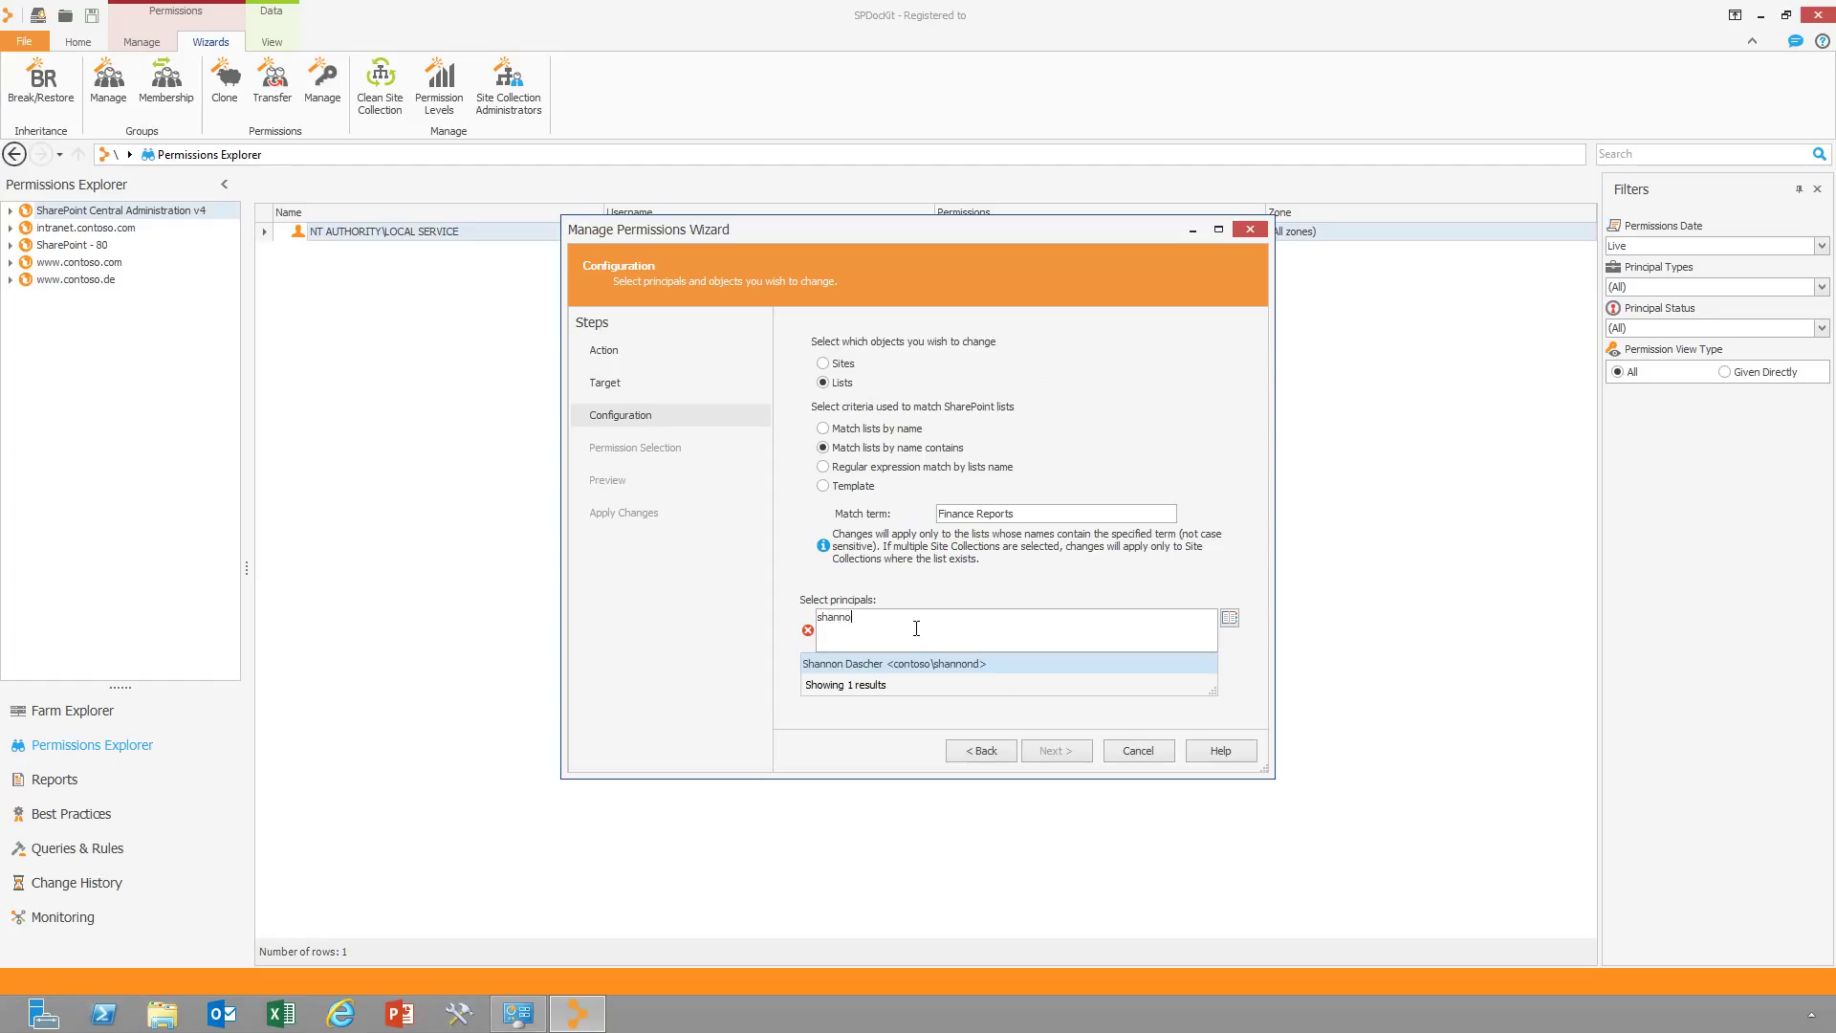
click(910, 666)
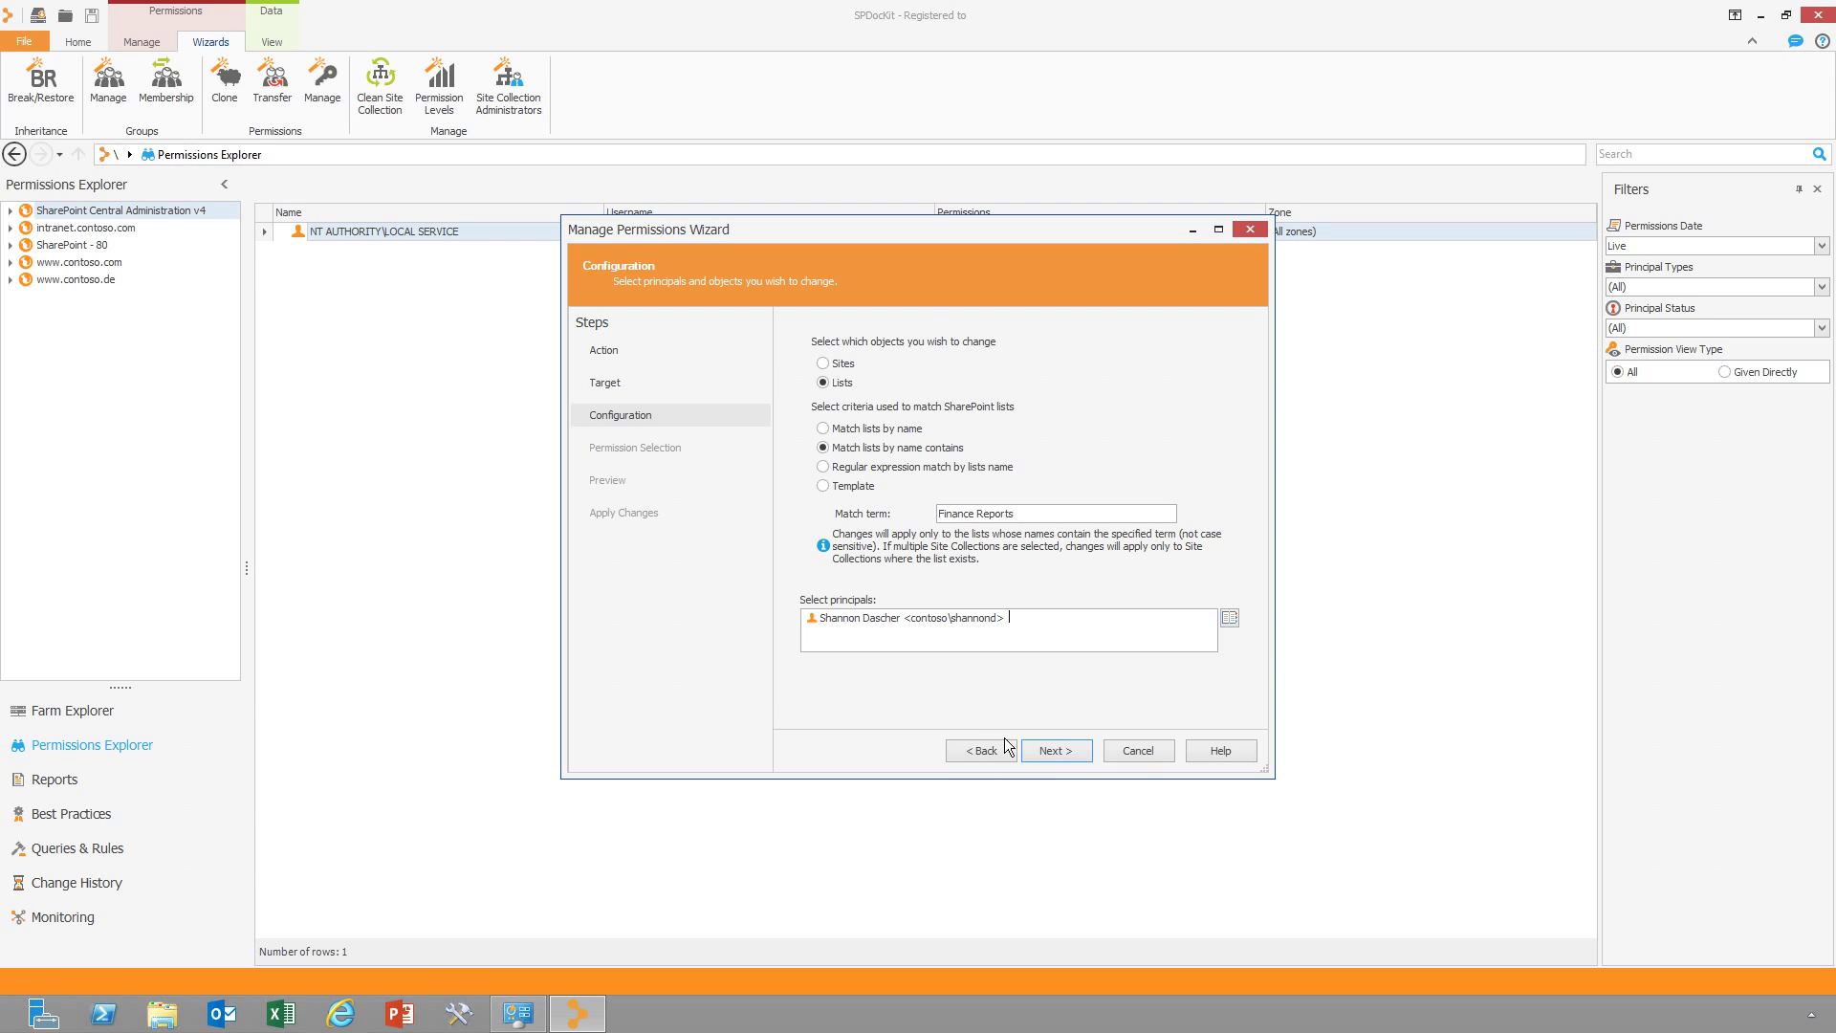
click(1045, 754)
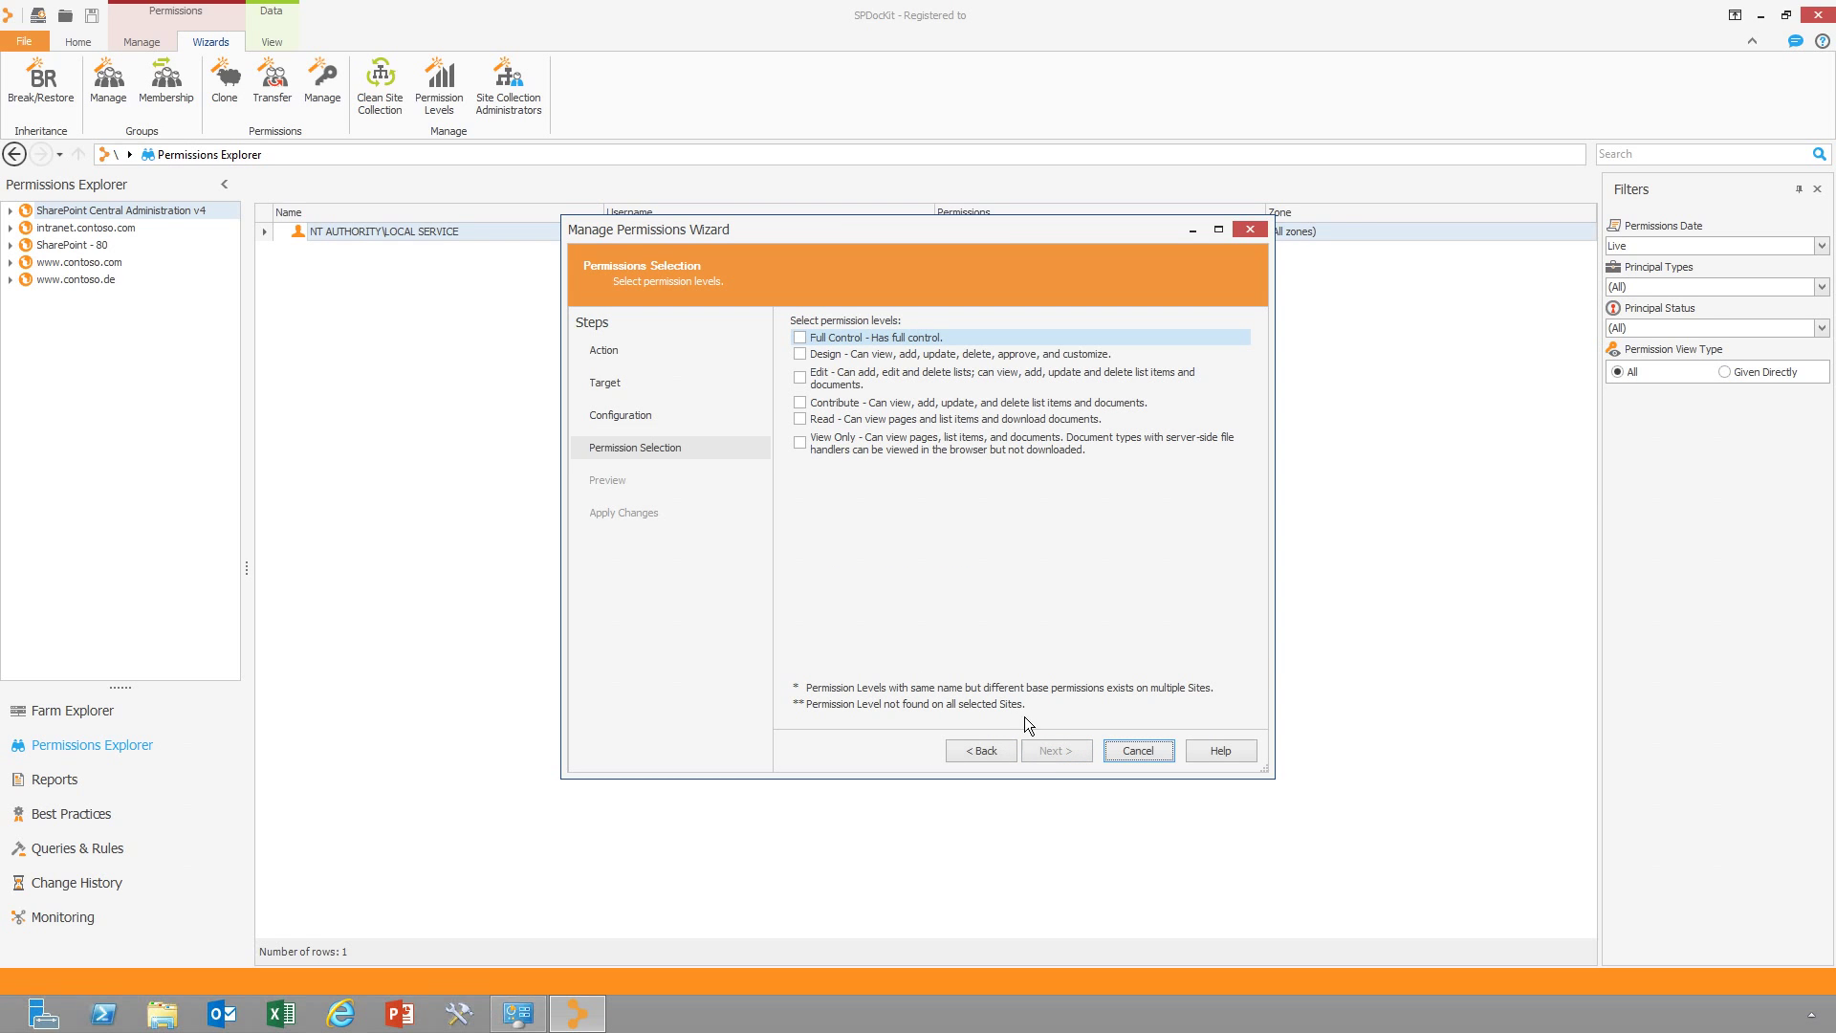
Grant the Full Control permission level and apply the previewed changes
click(799, 336)
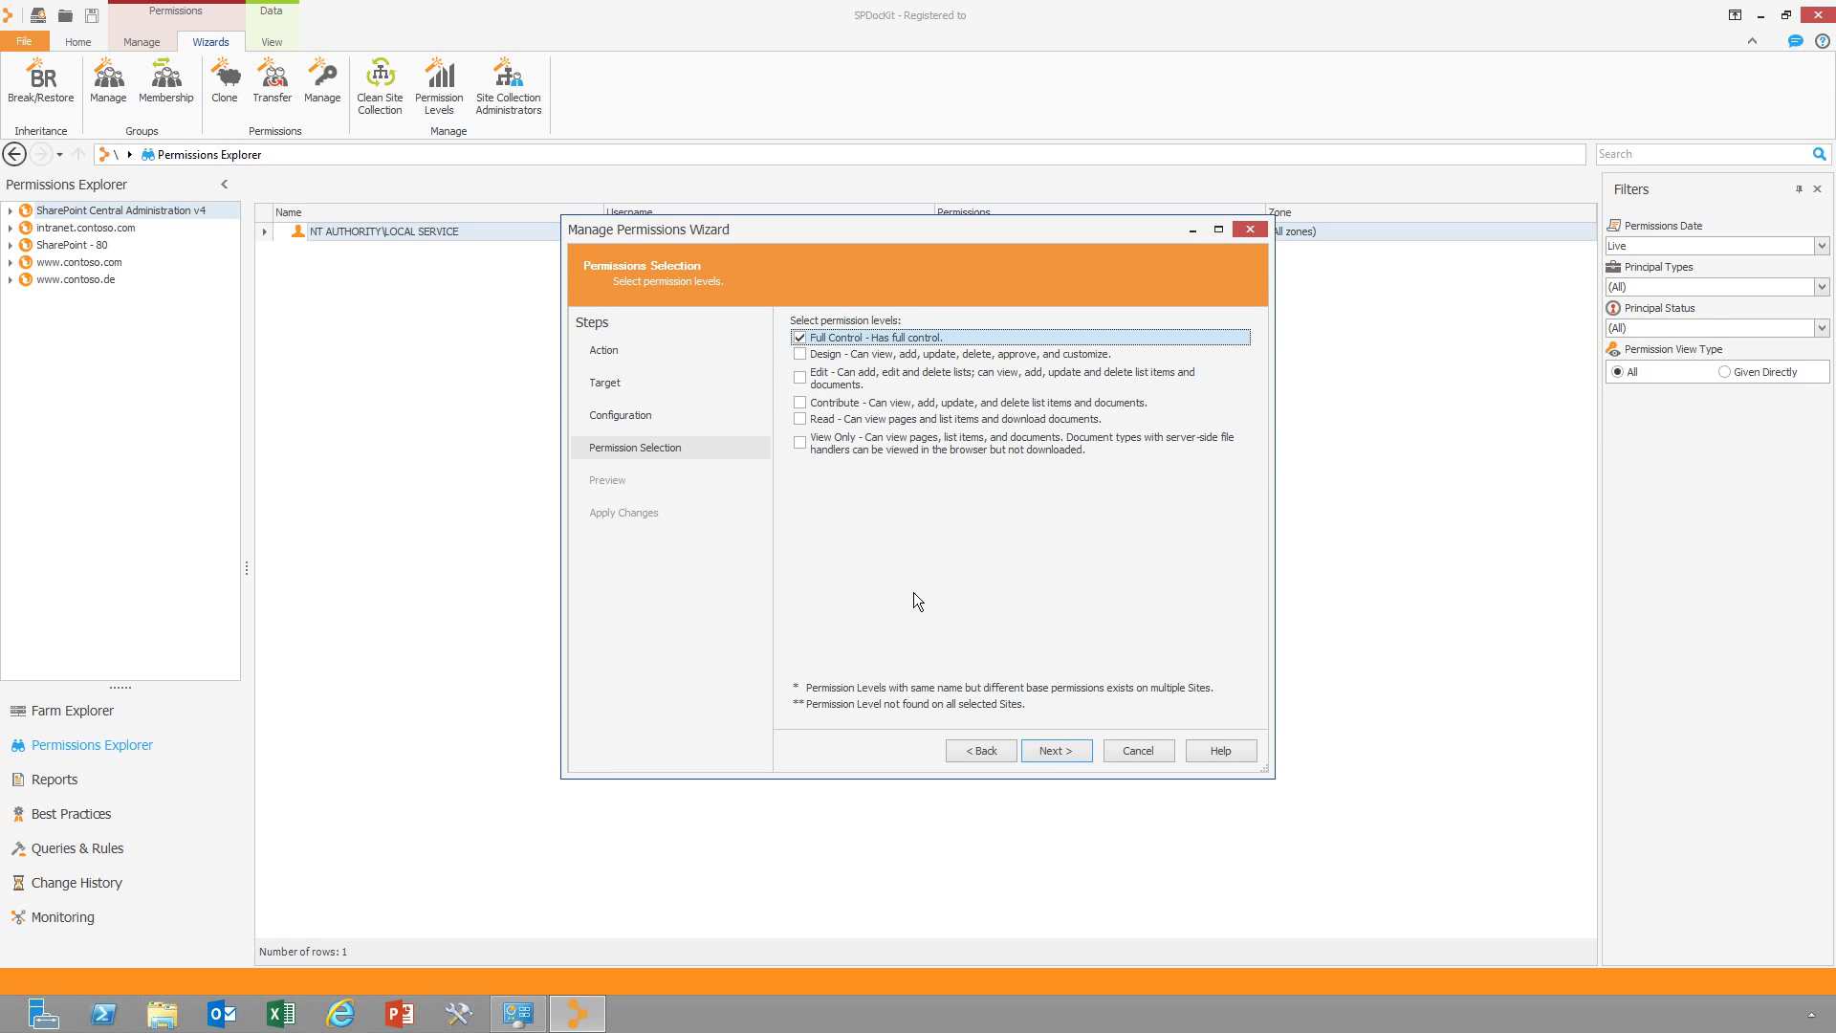
click(1055, 750)
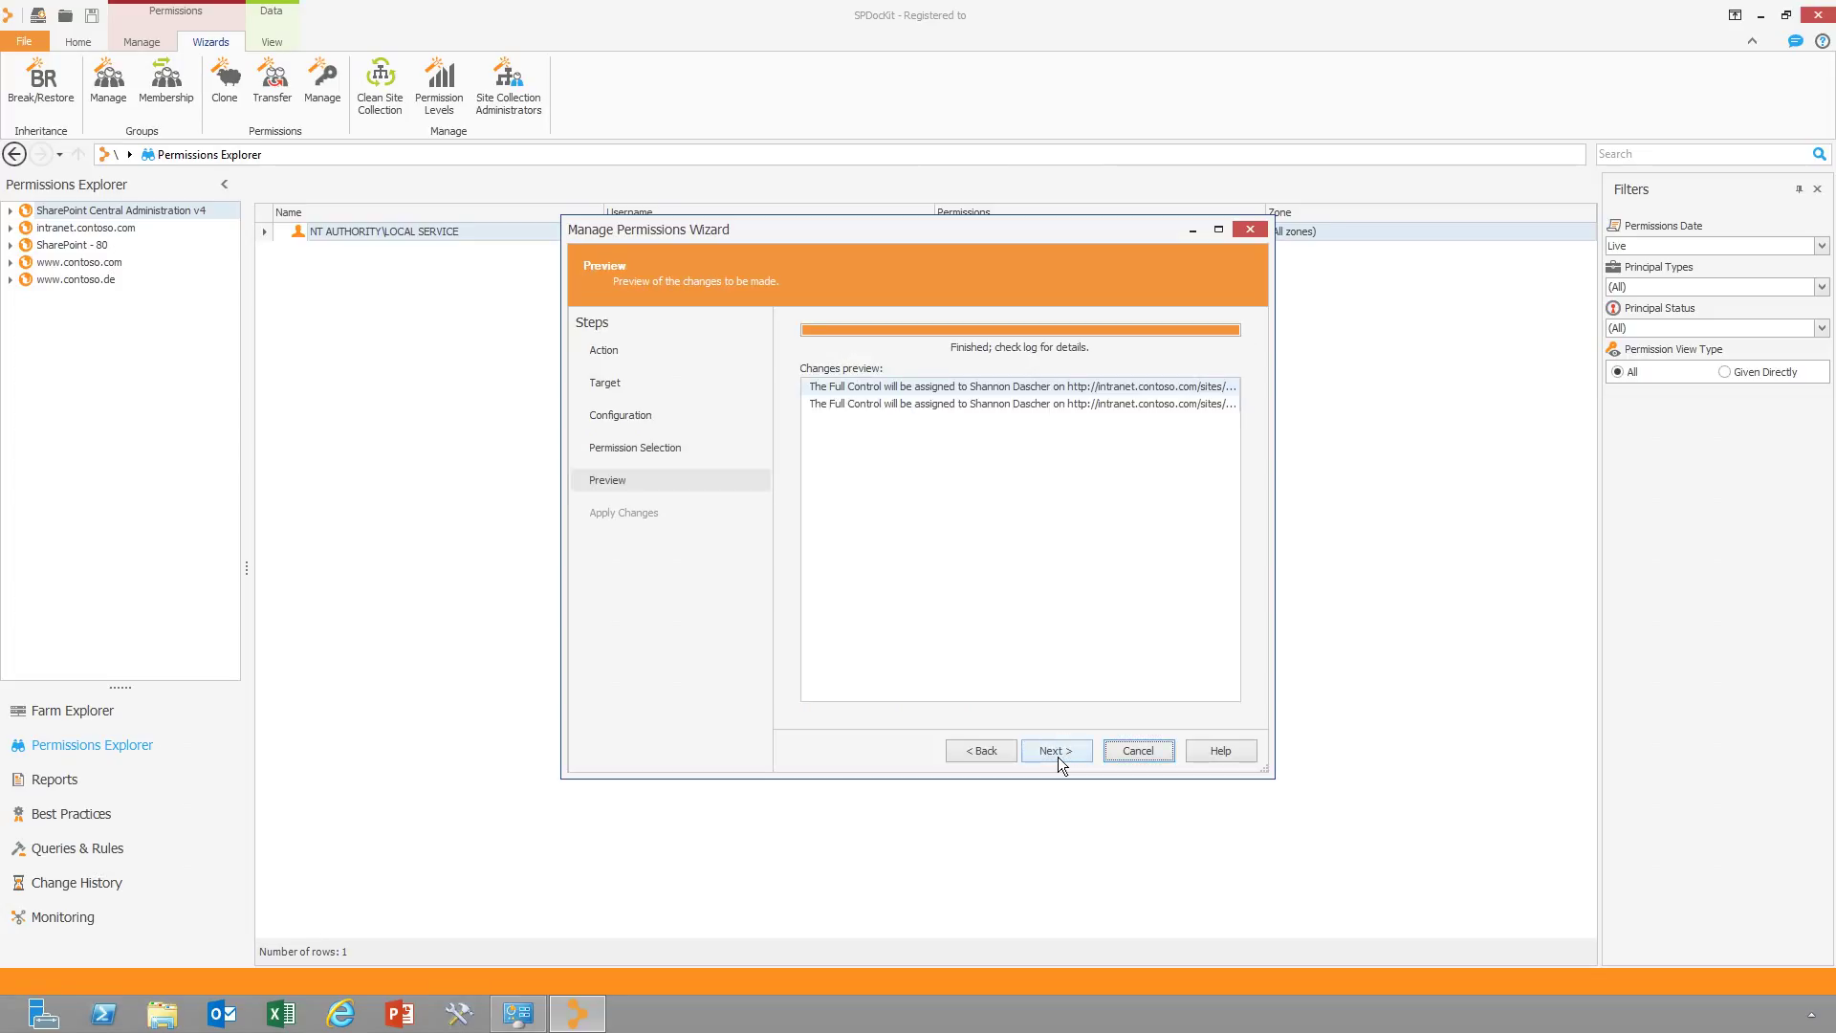
click(1058, 754)
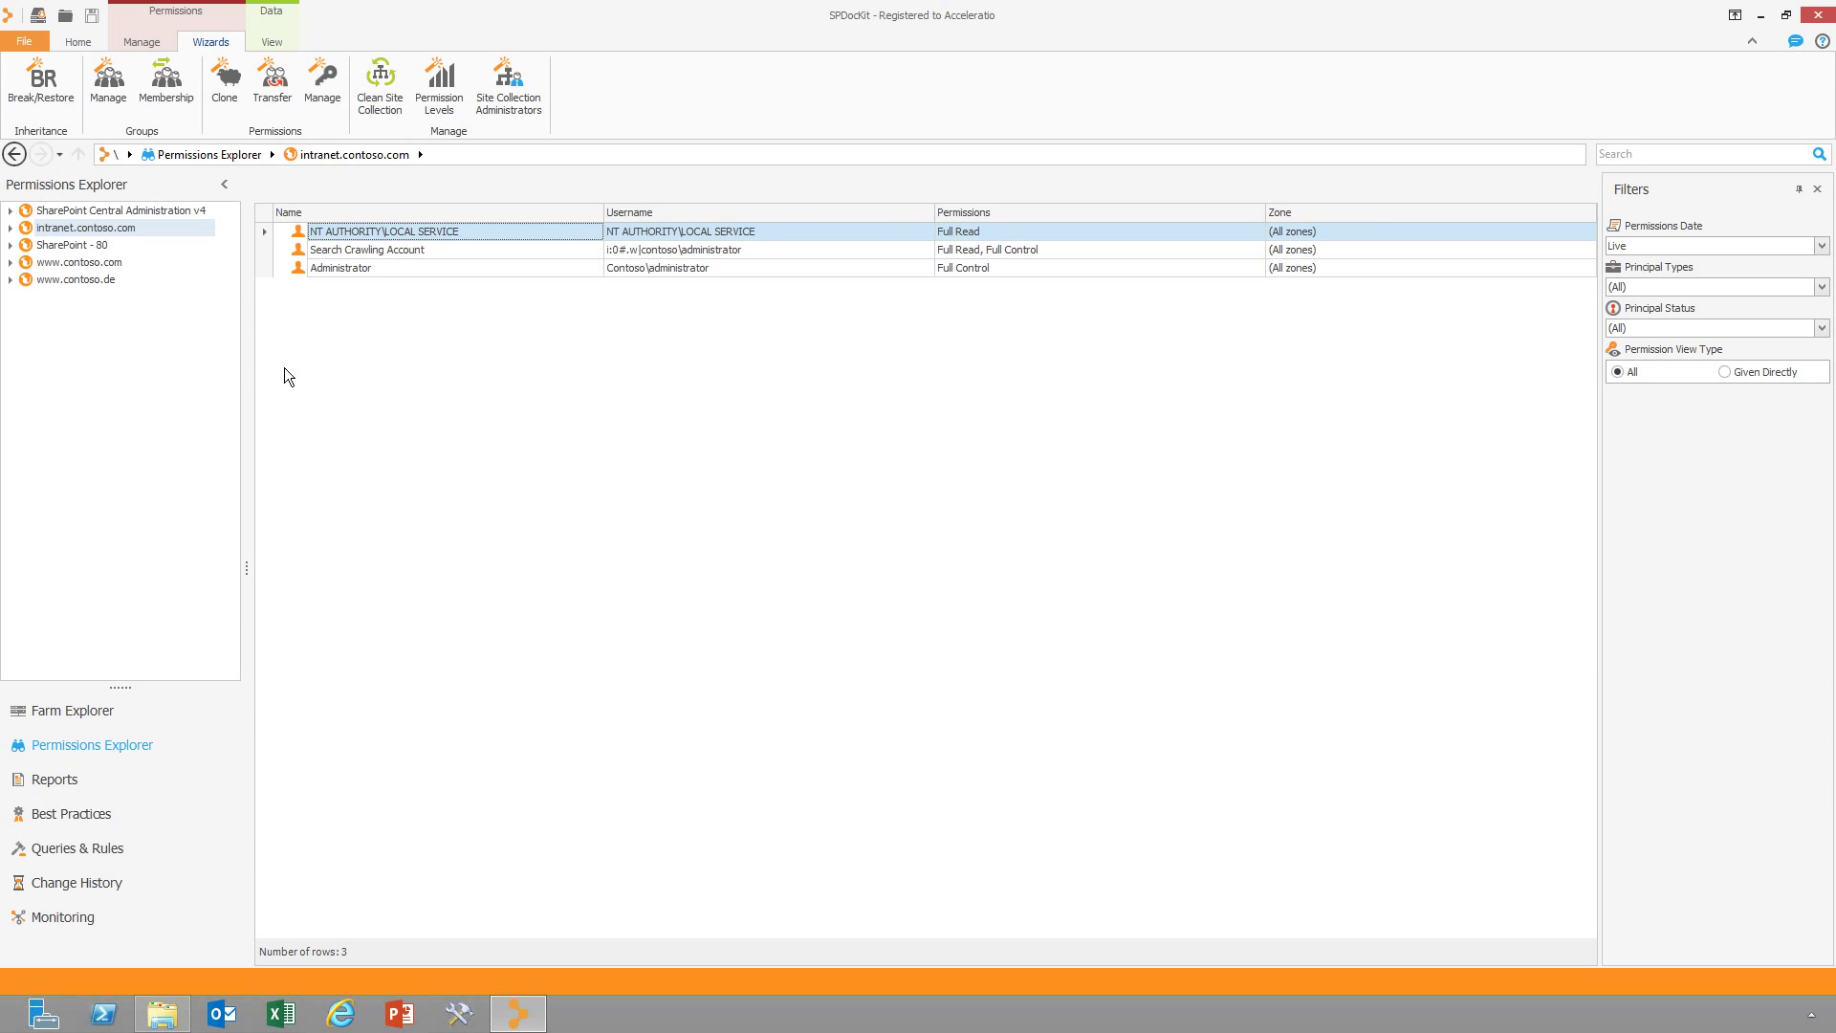
Start the Group Membership wizard with the action that removes users from all groups
click(172, 88)
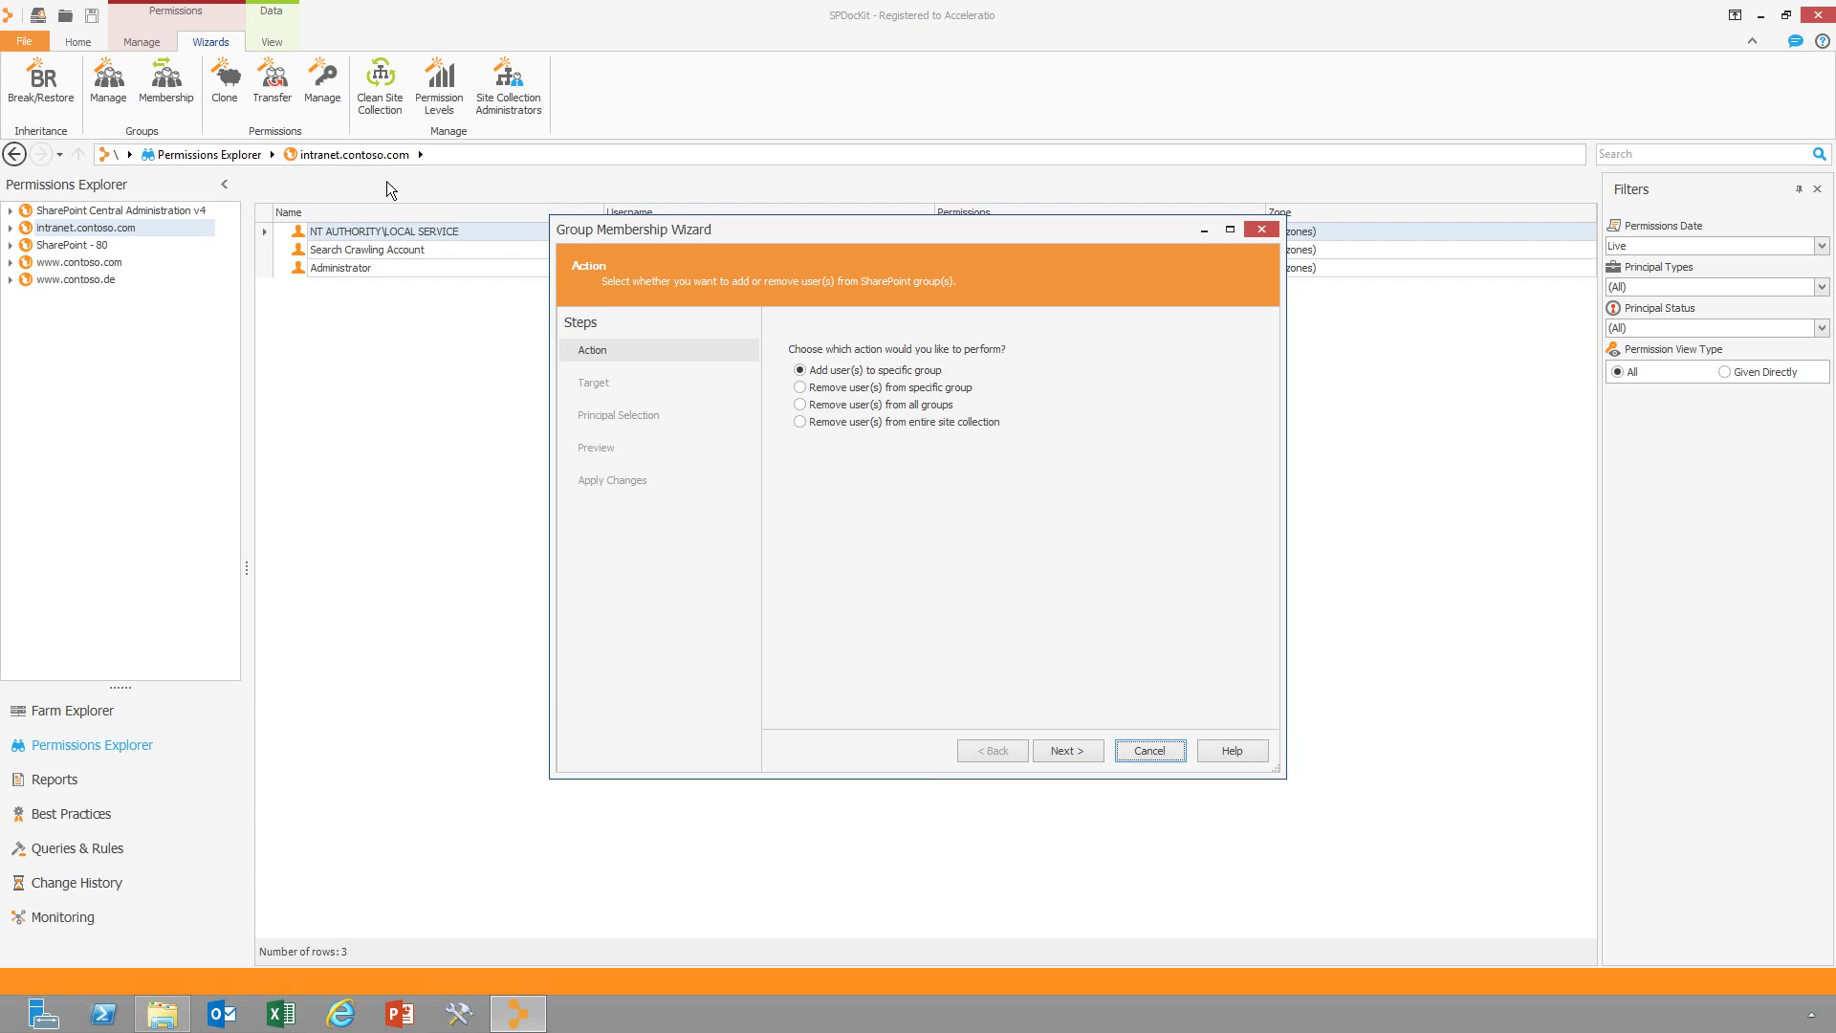
click(800, 404)
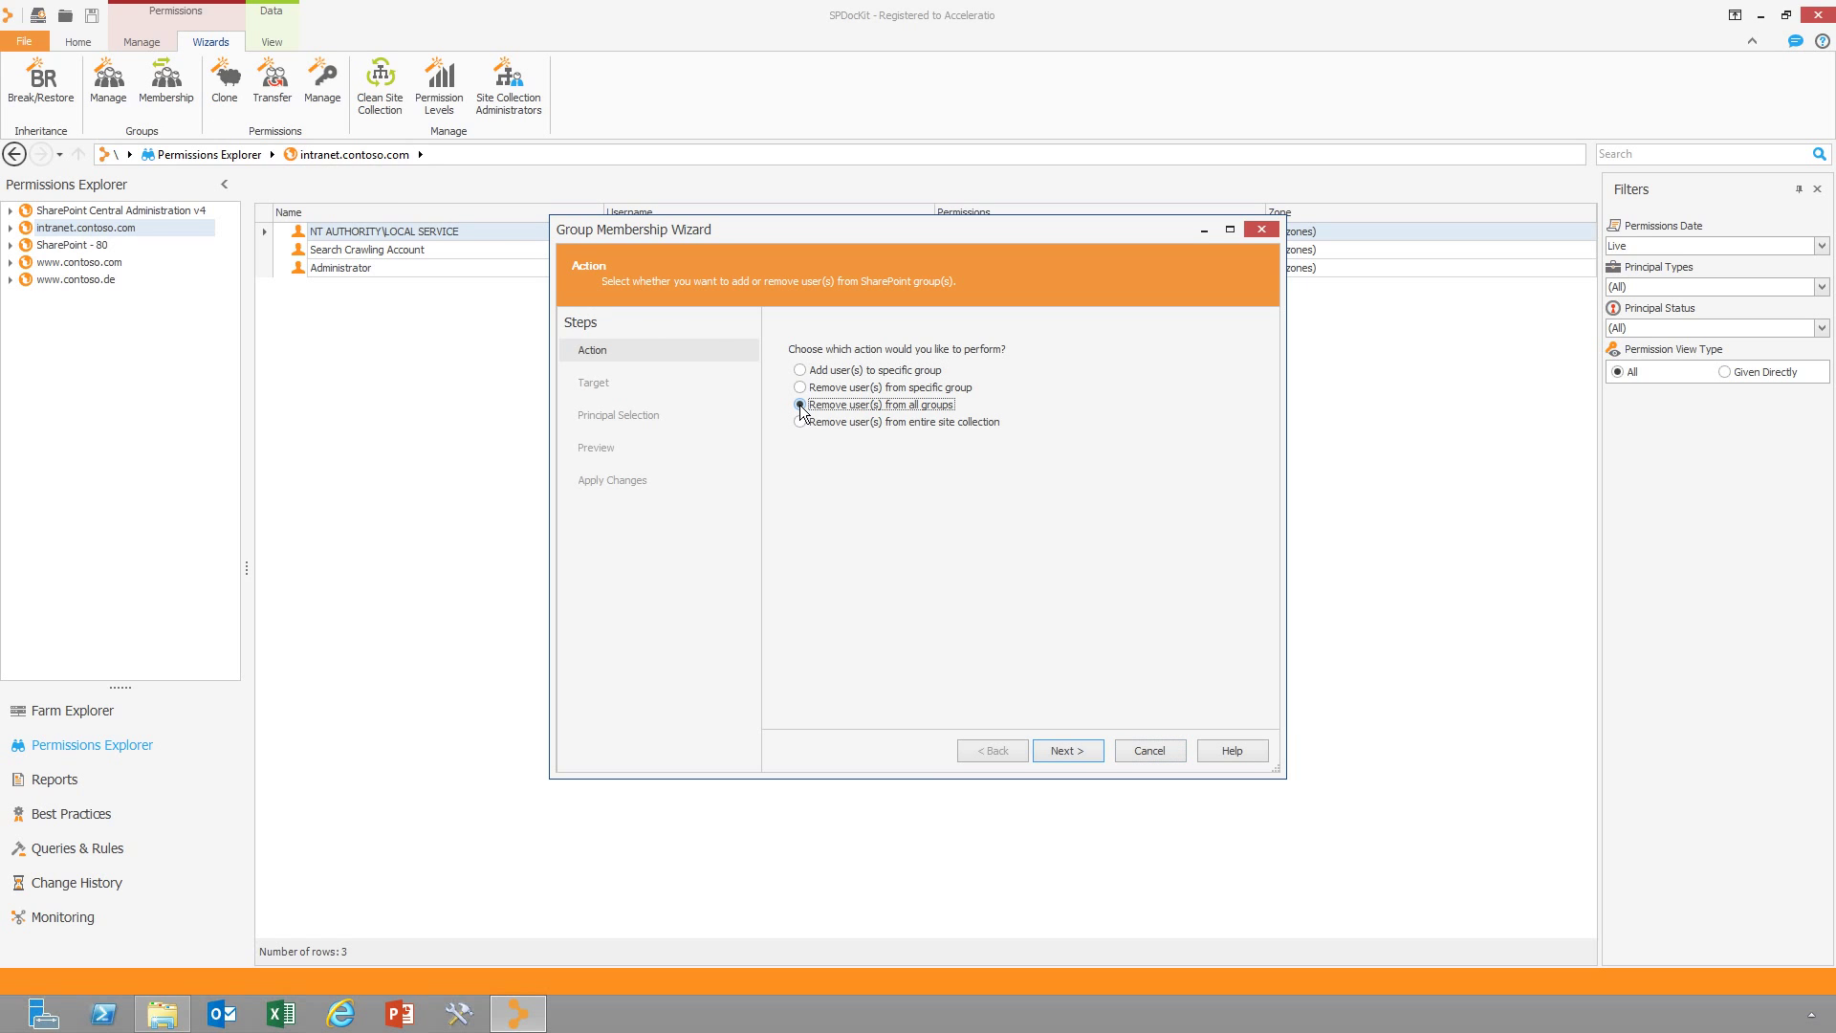
click(1066, 750)
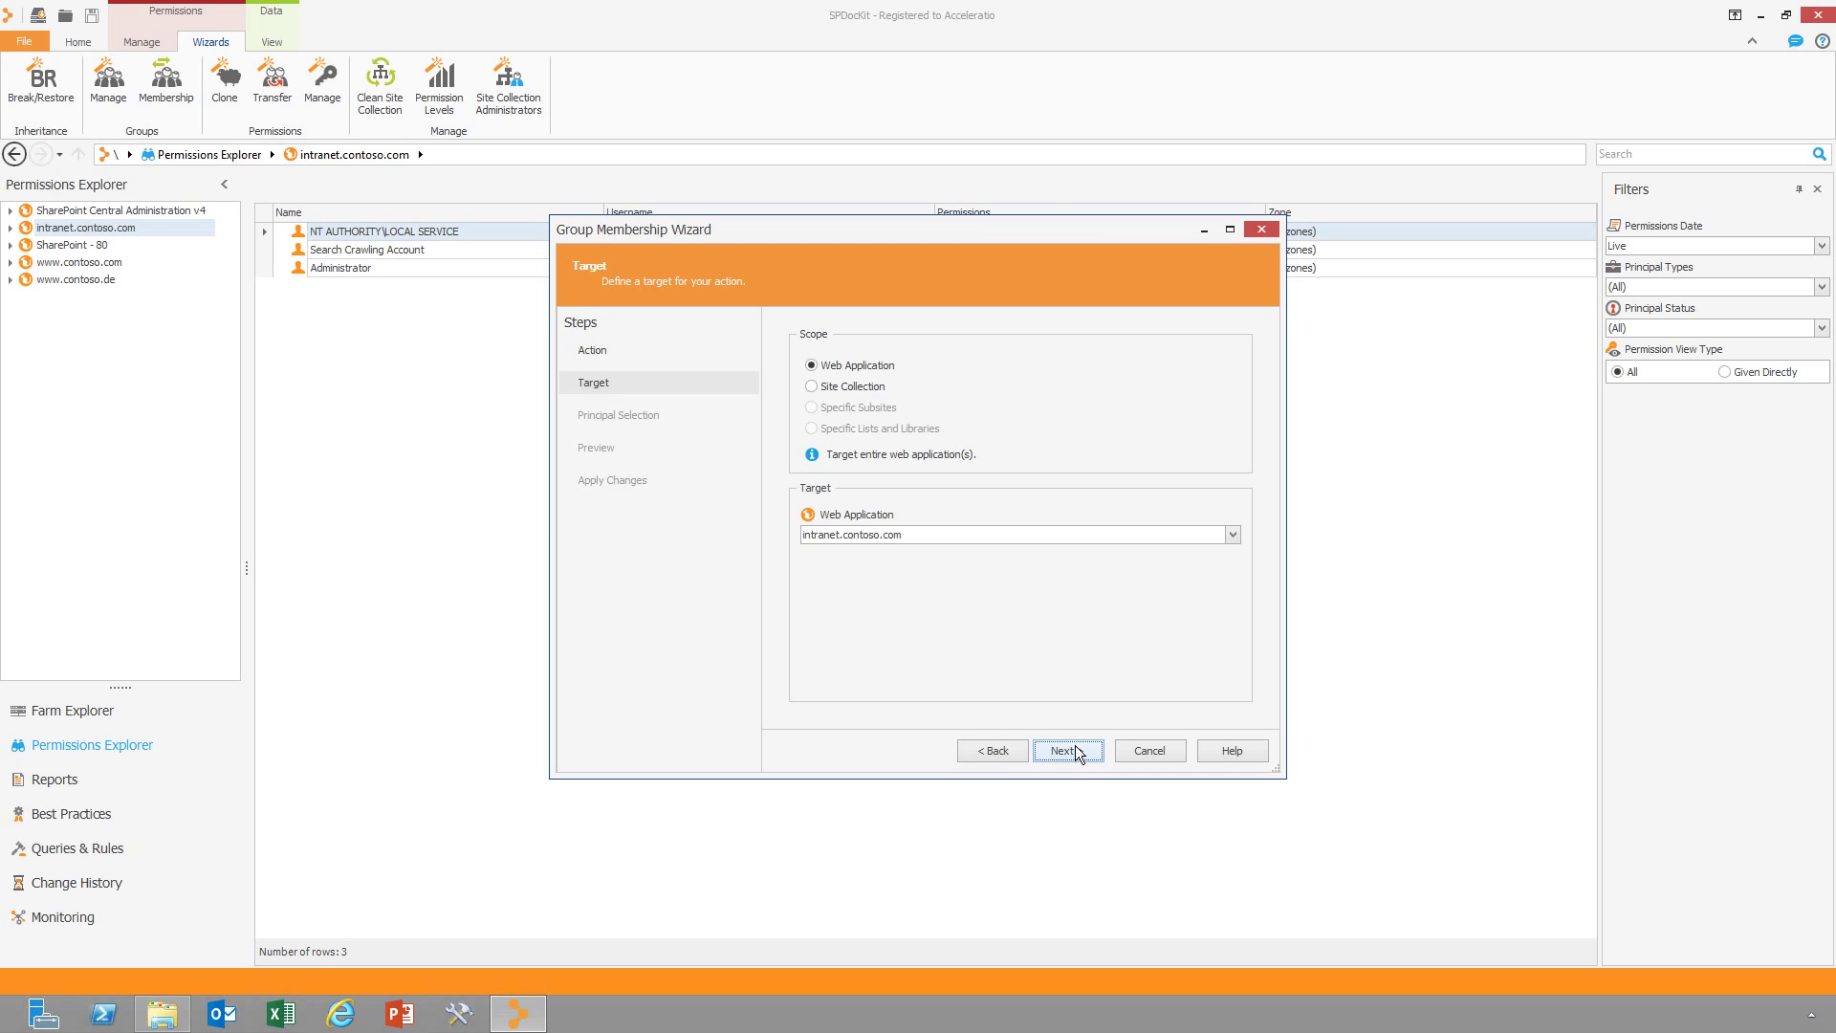
Target the /sites/IT, /sites/Finance and /sites/Controlling site collections of intranet.contoso.com for the group membership removal
click(810, 388)
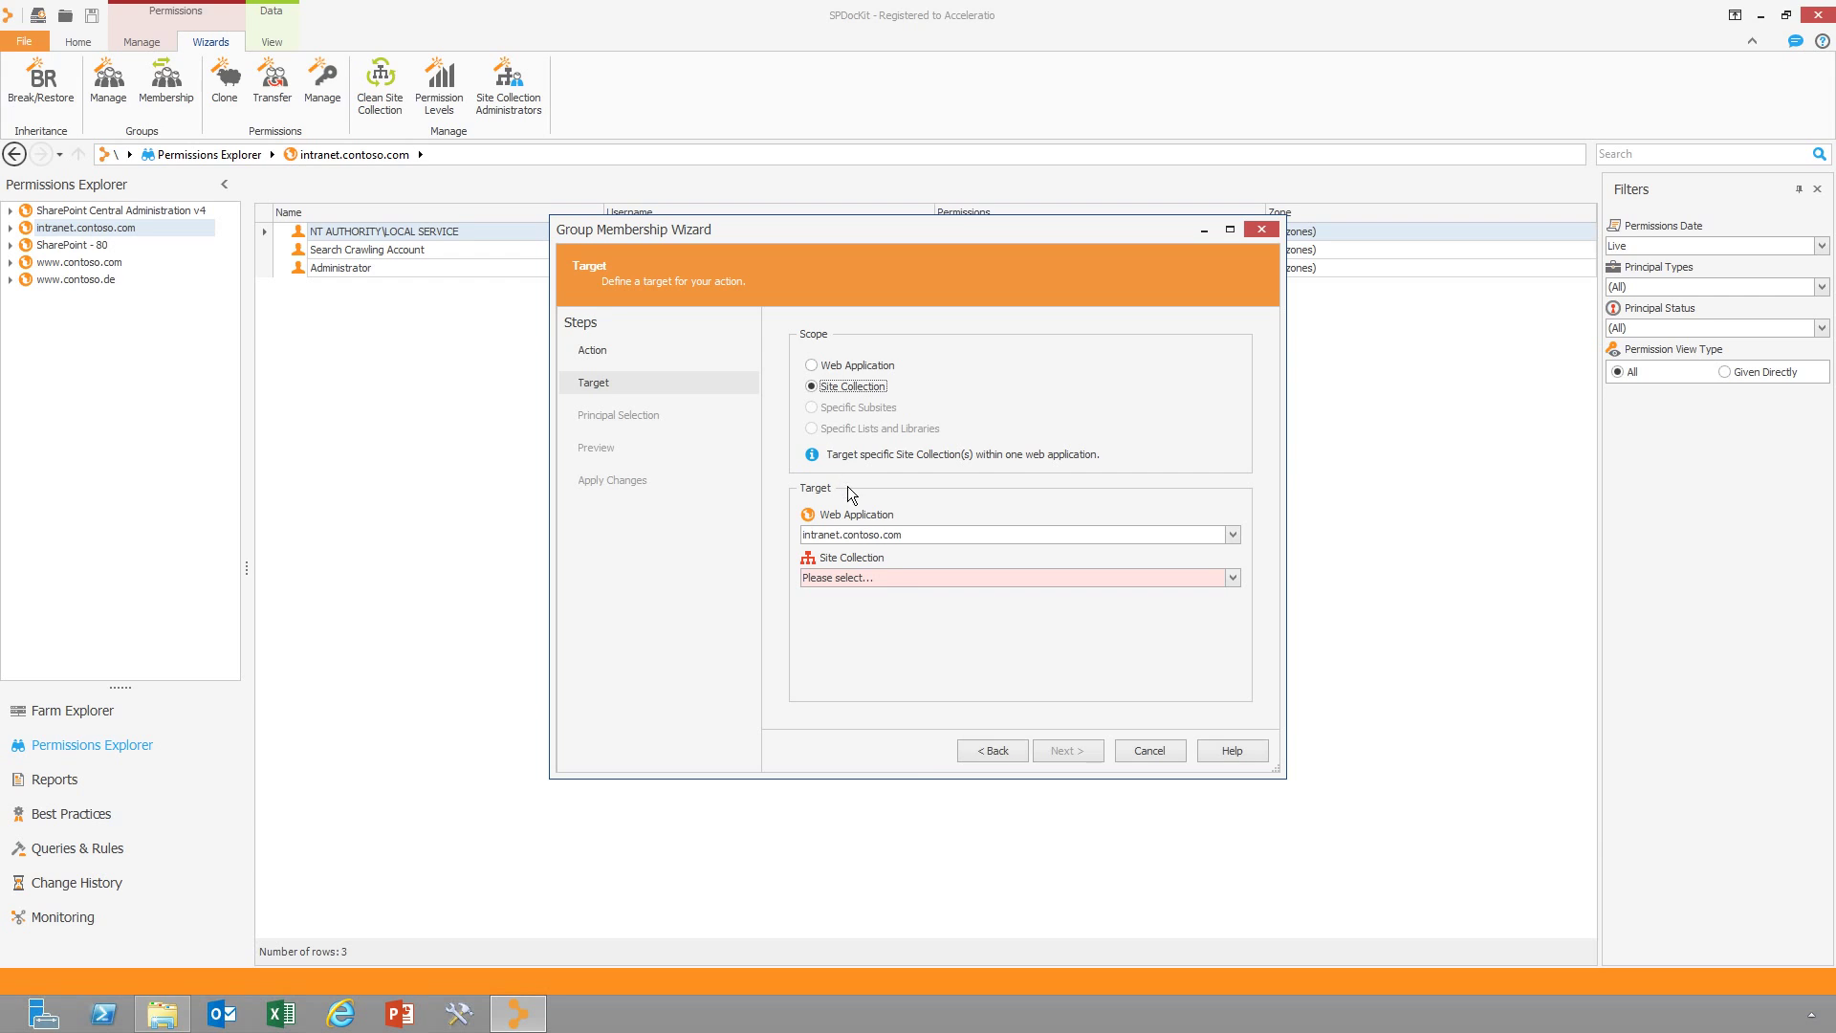
click(880, 576)
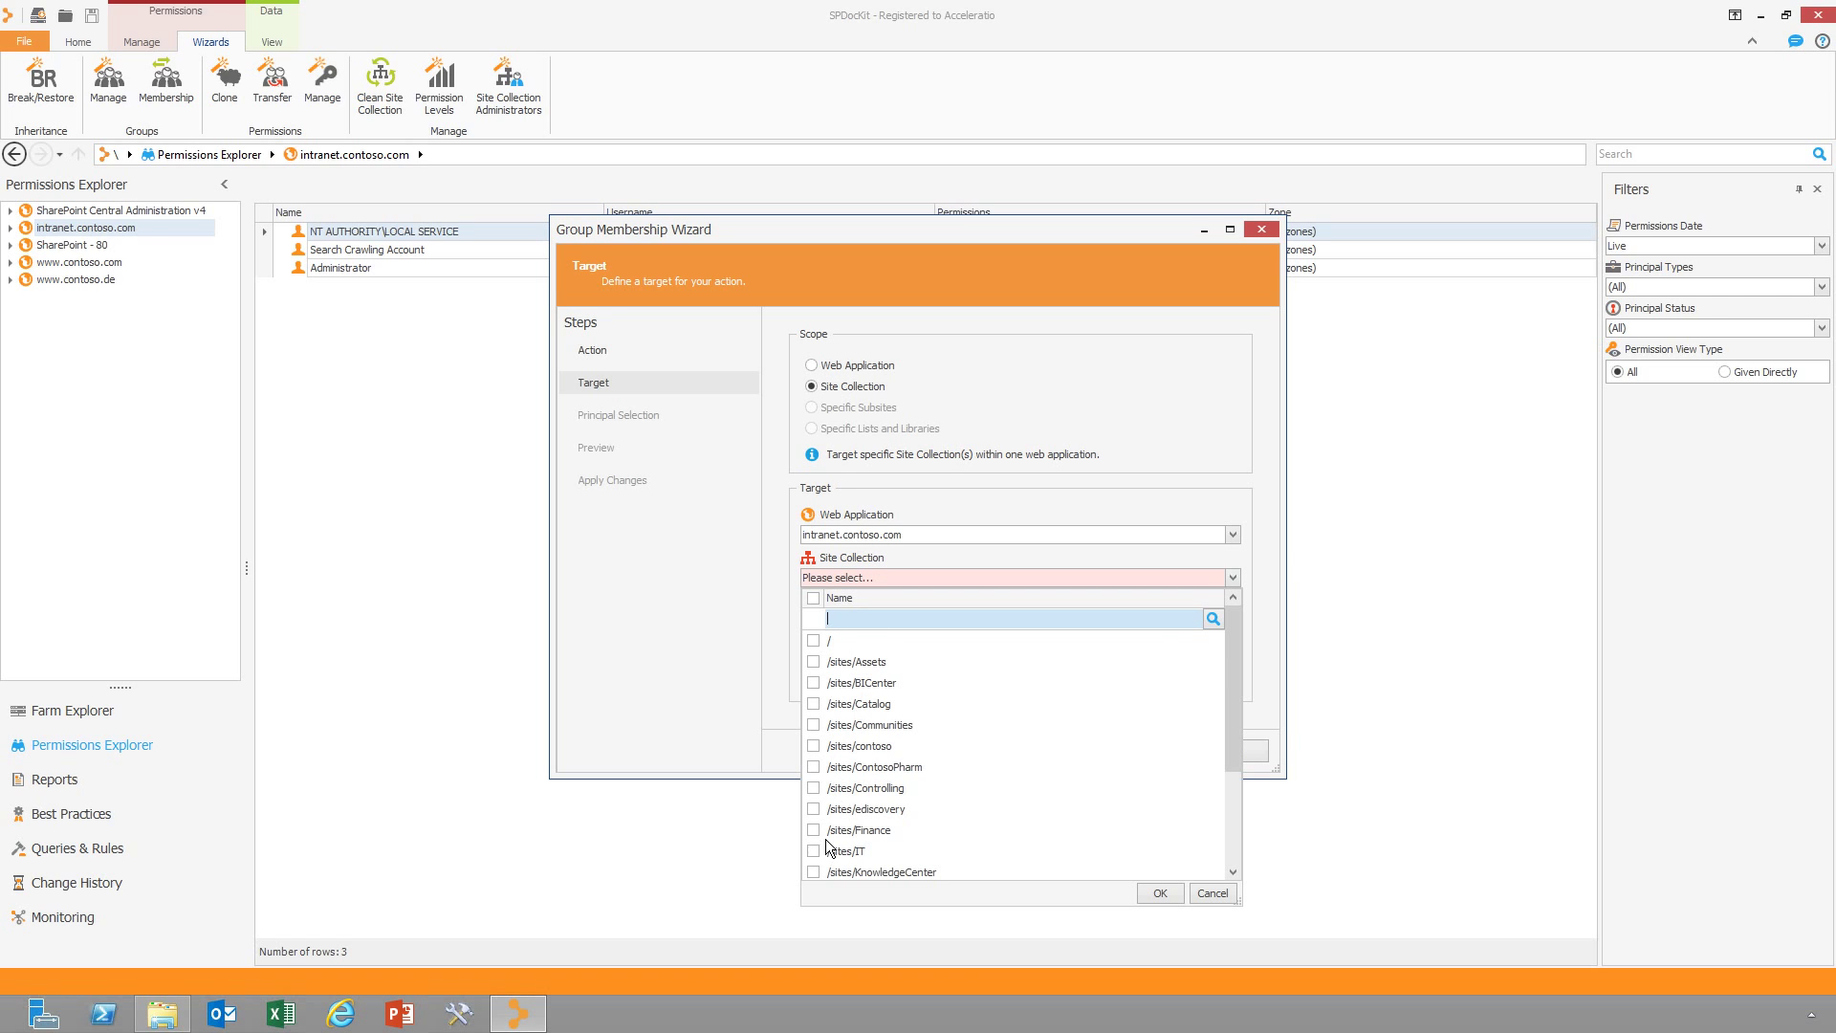
click(814, 851)
click(814, 830)
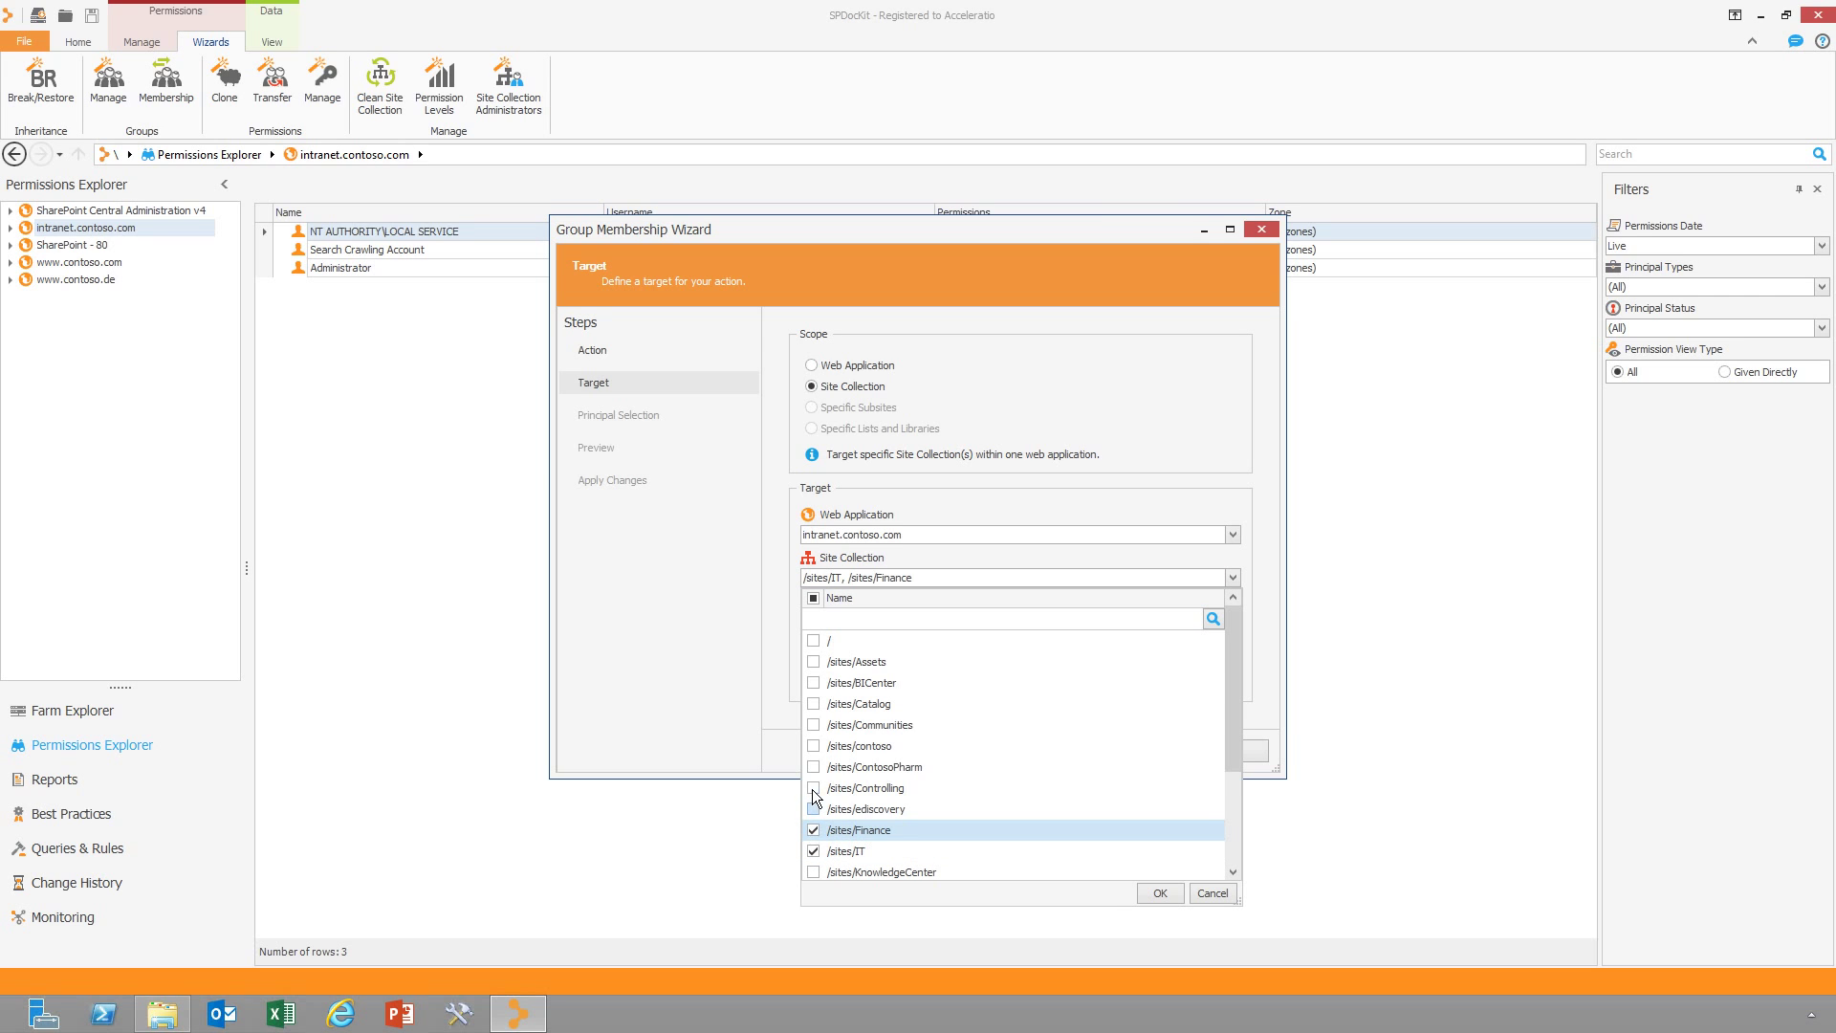
click(813, 787)
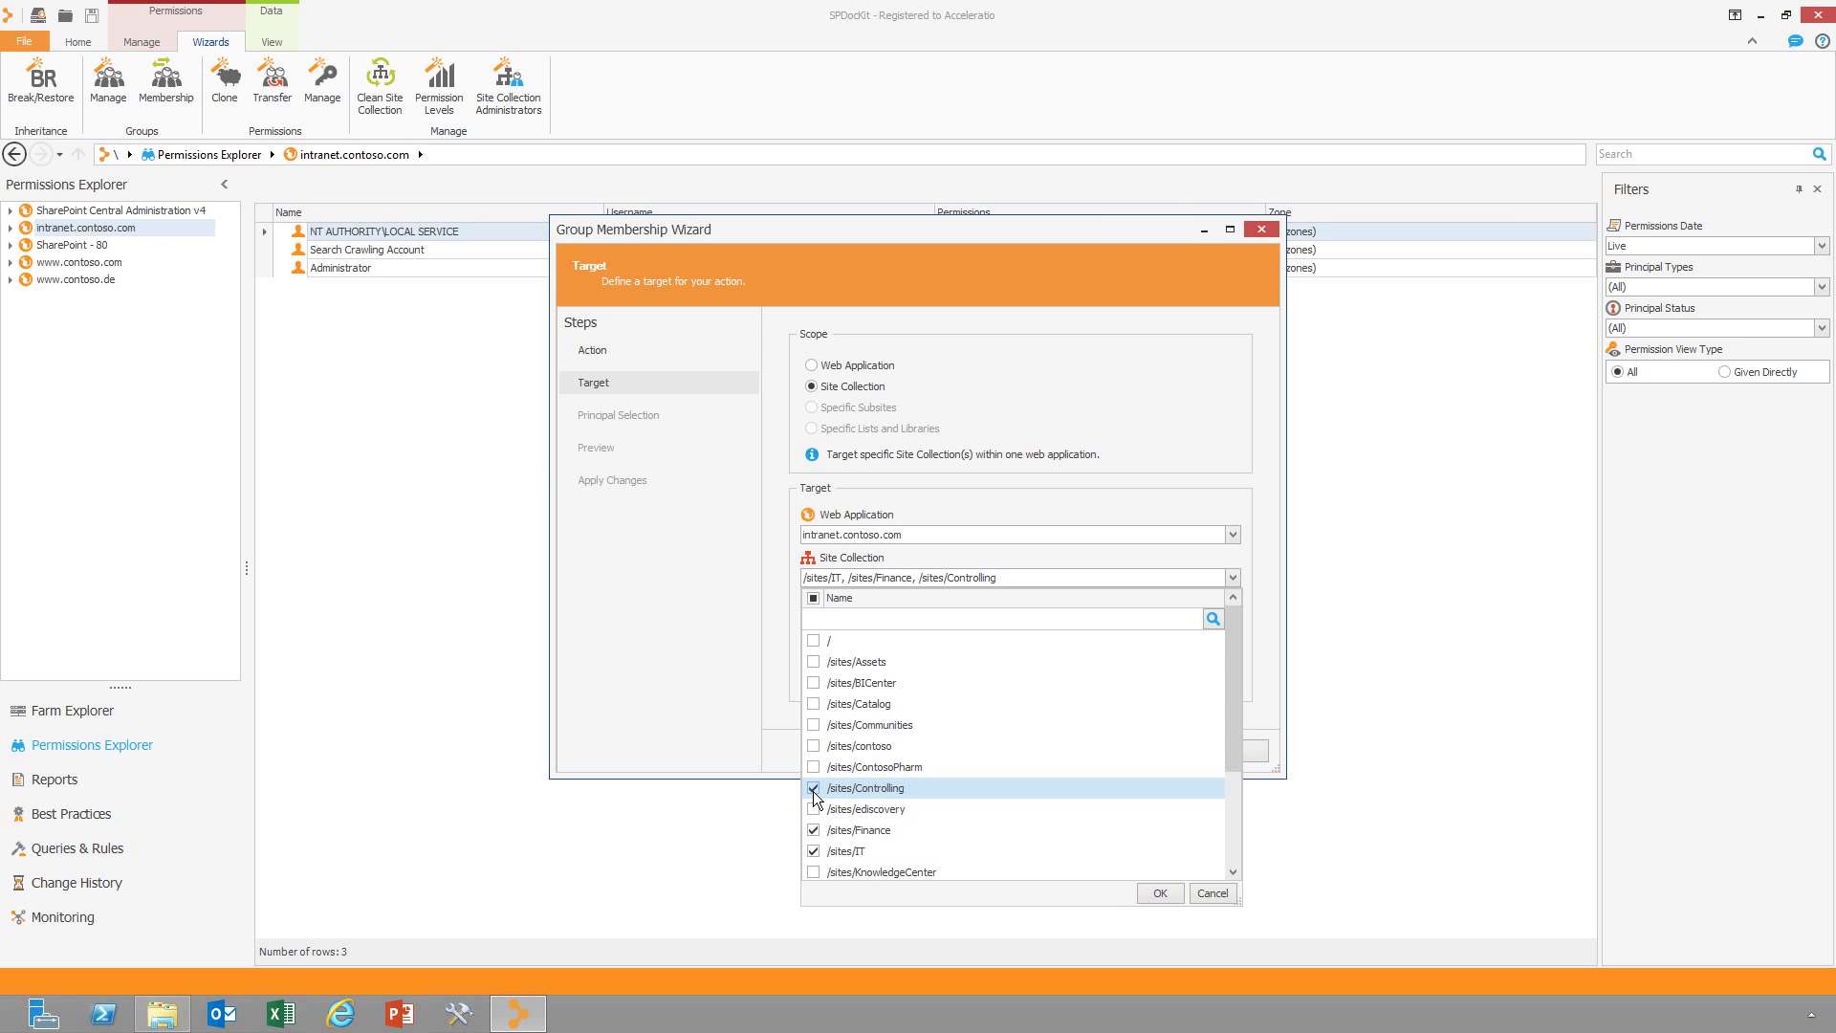
click(1162, 894)
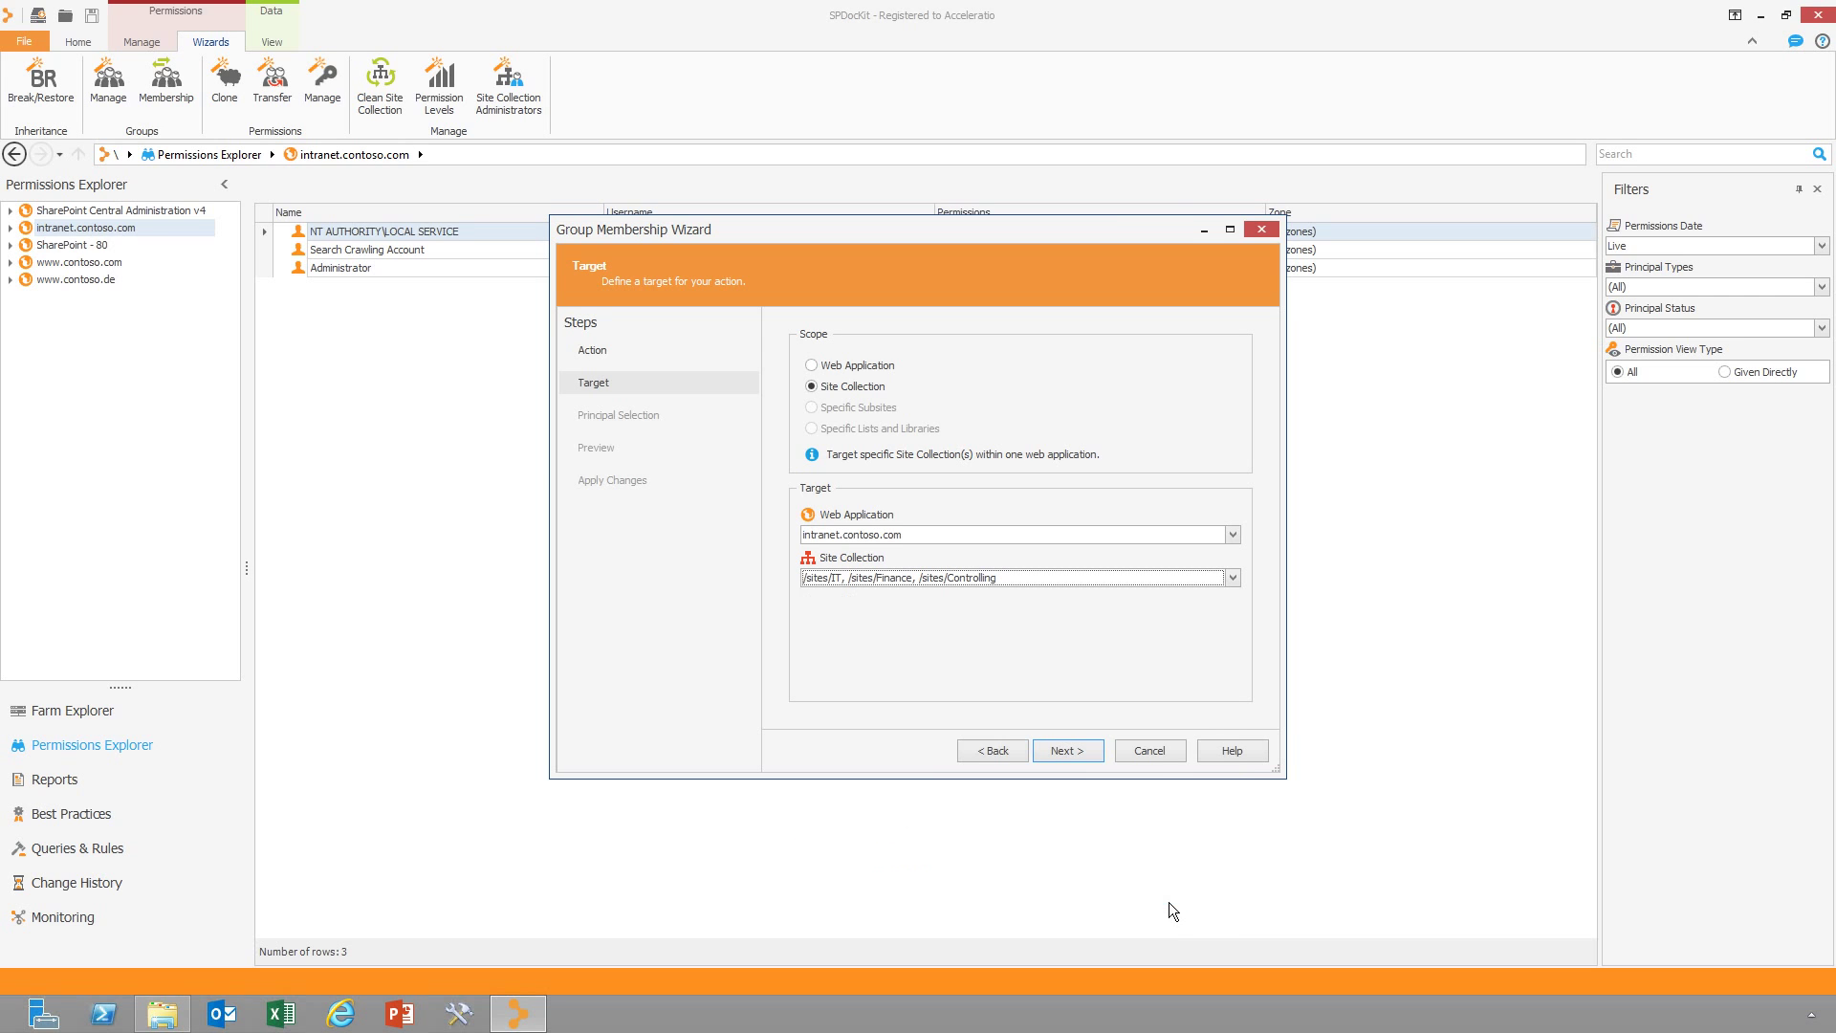
click(1068, 751)
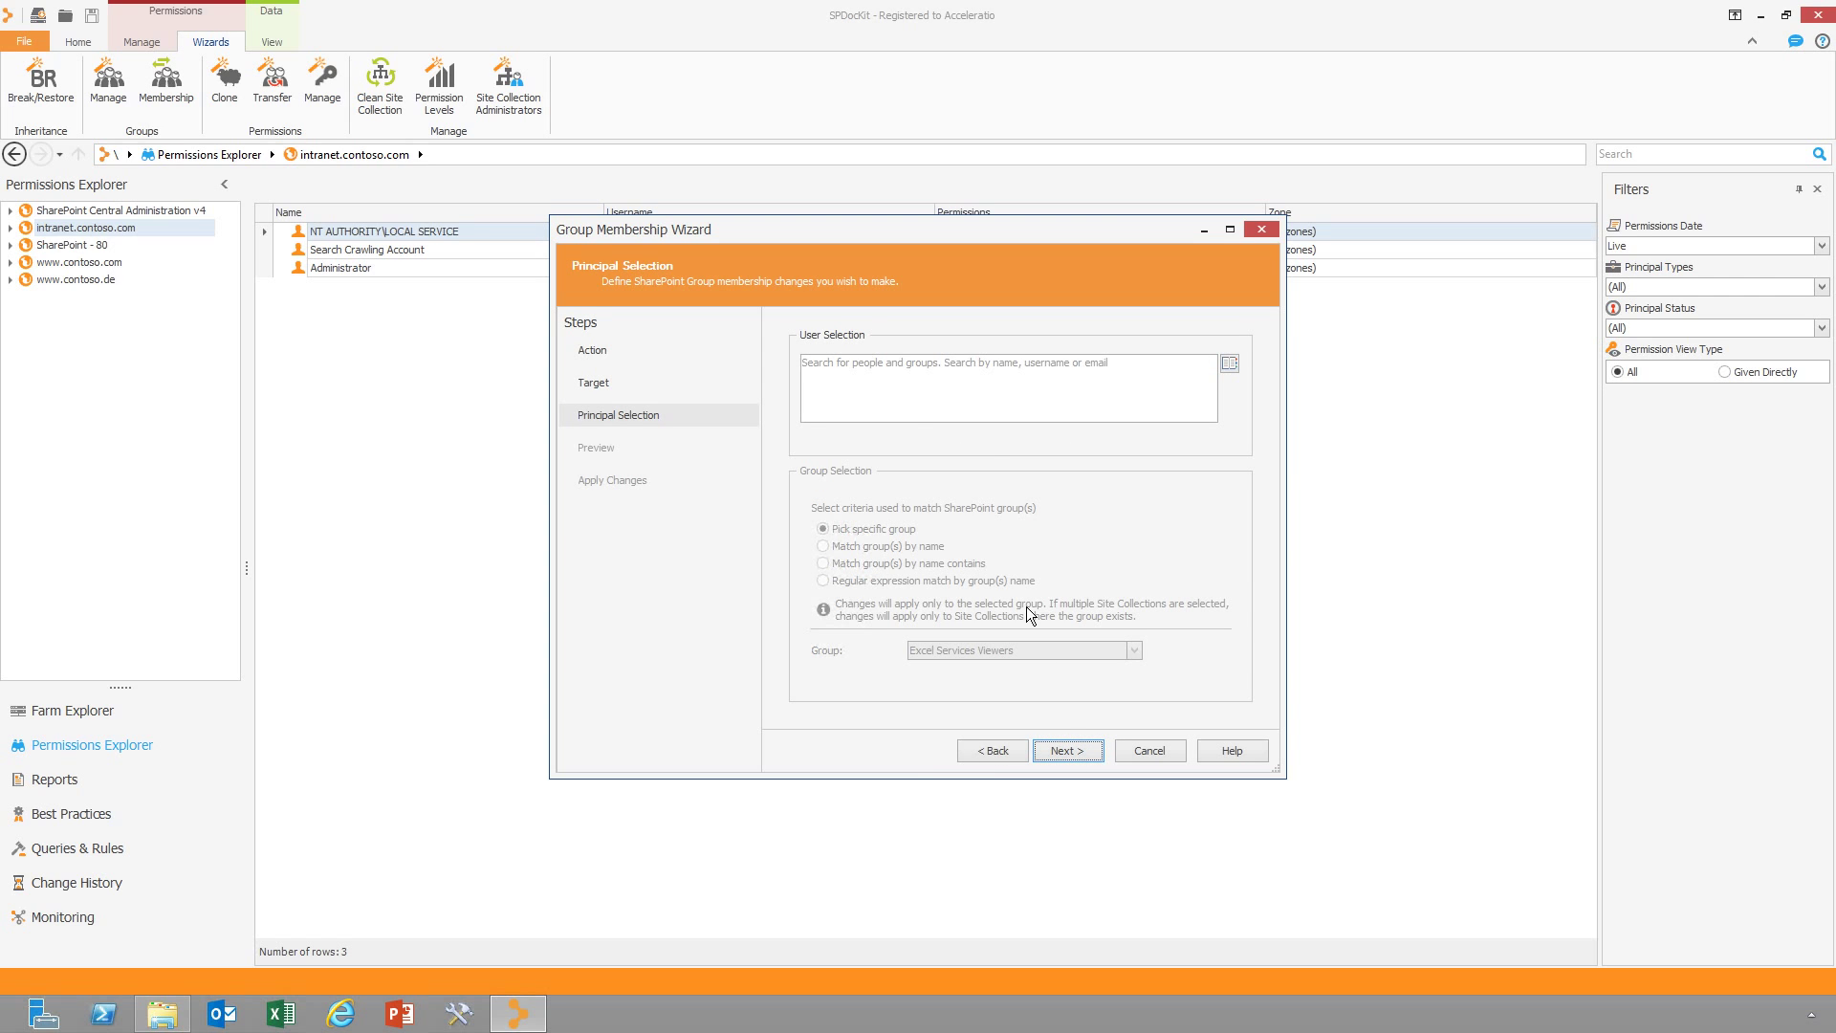
Select the user whose group memberships are removed, then apply the previewed removals and finish the wizard
click(919, 392)
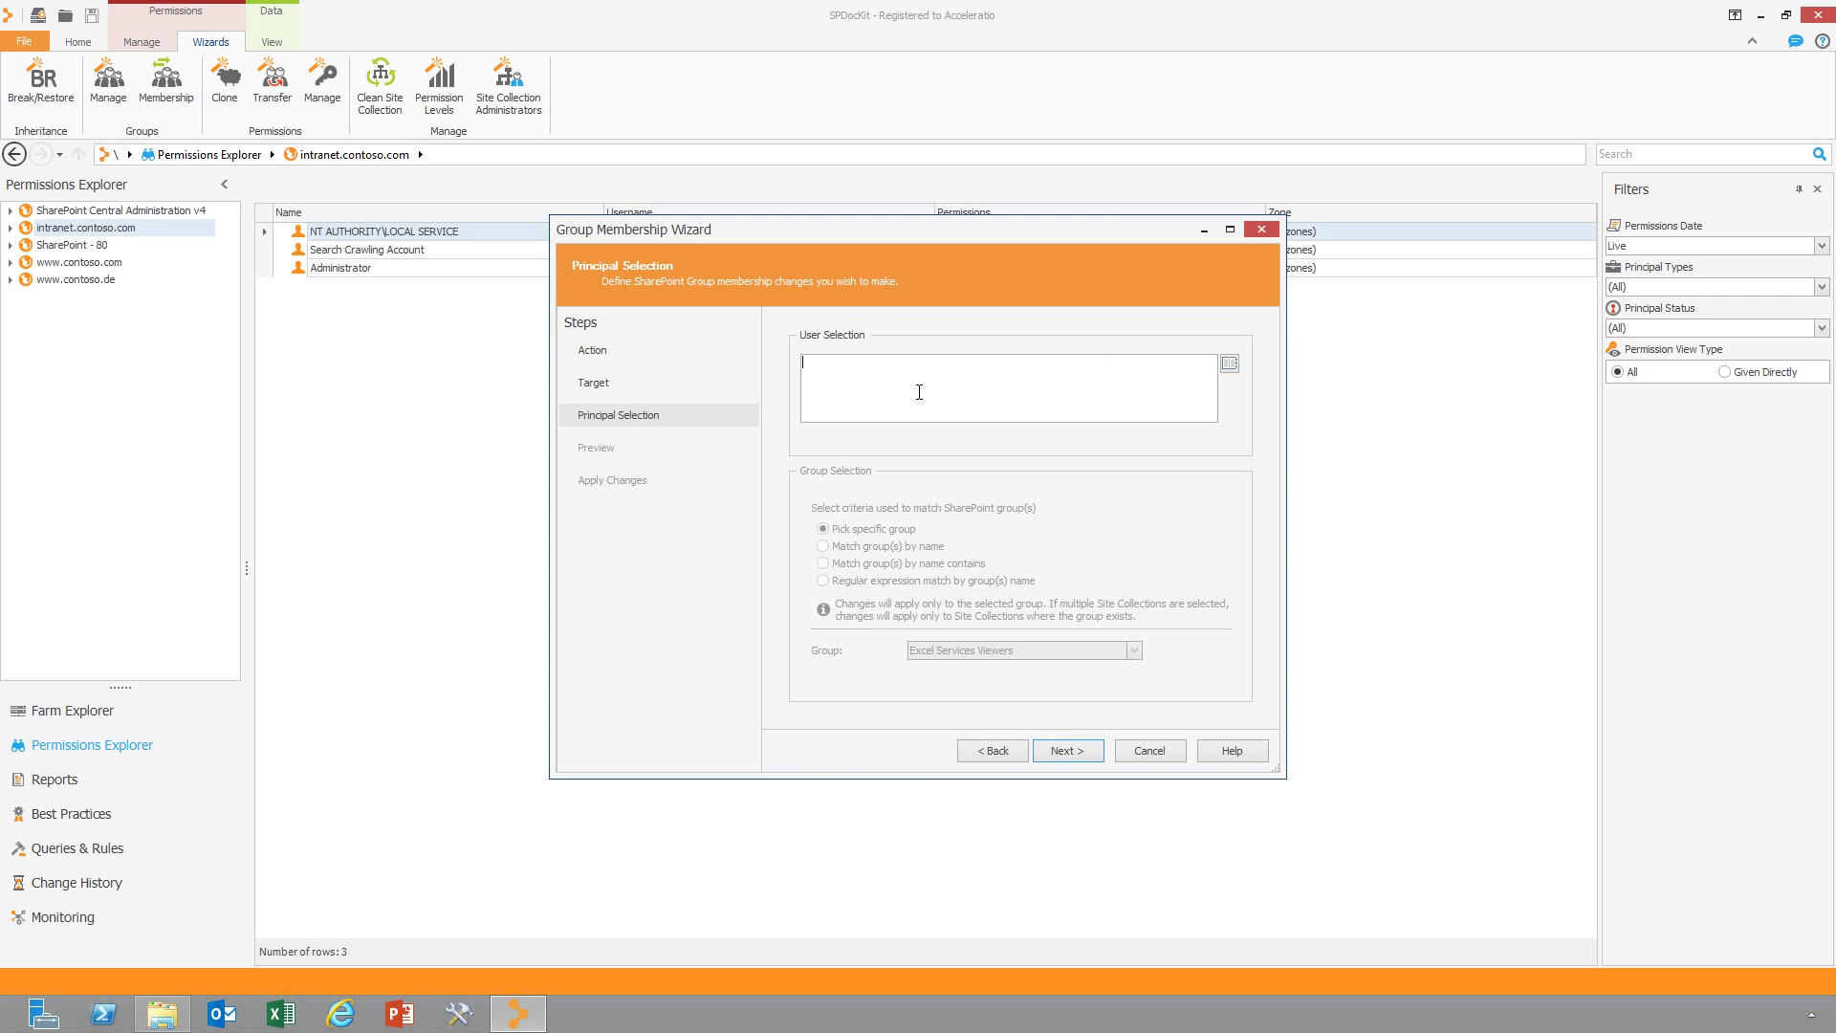
text(katie)
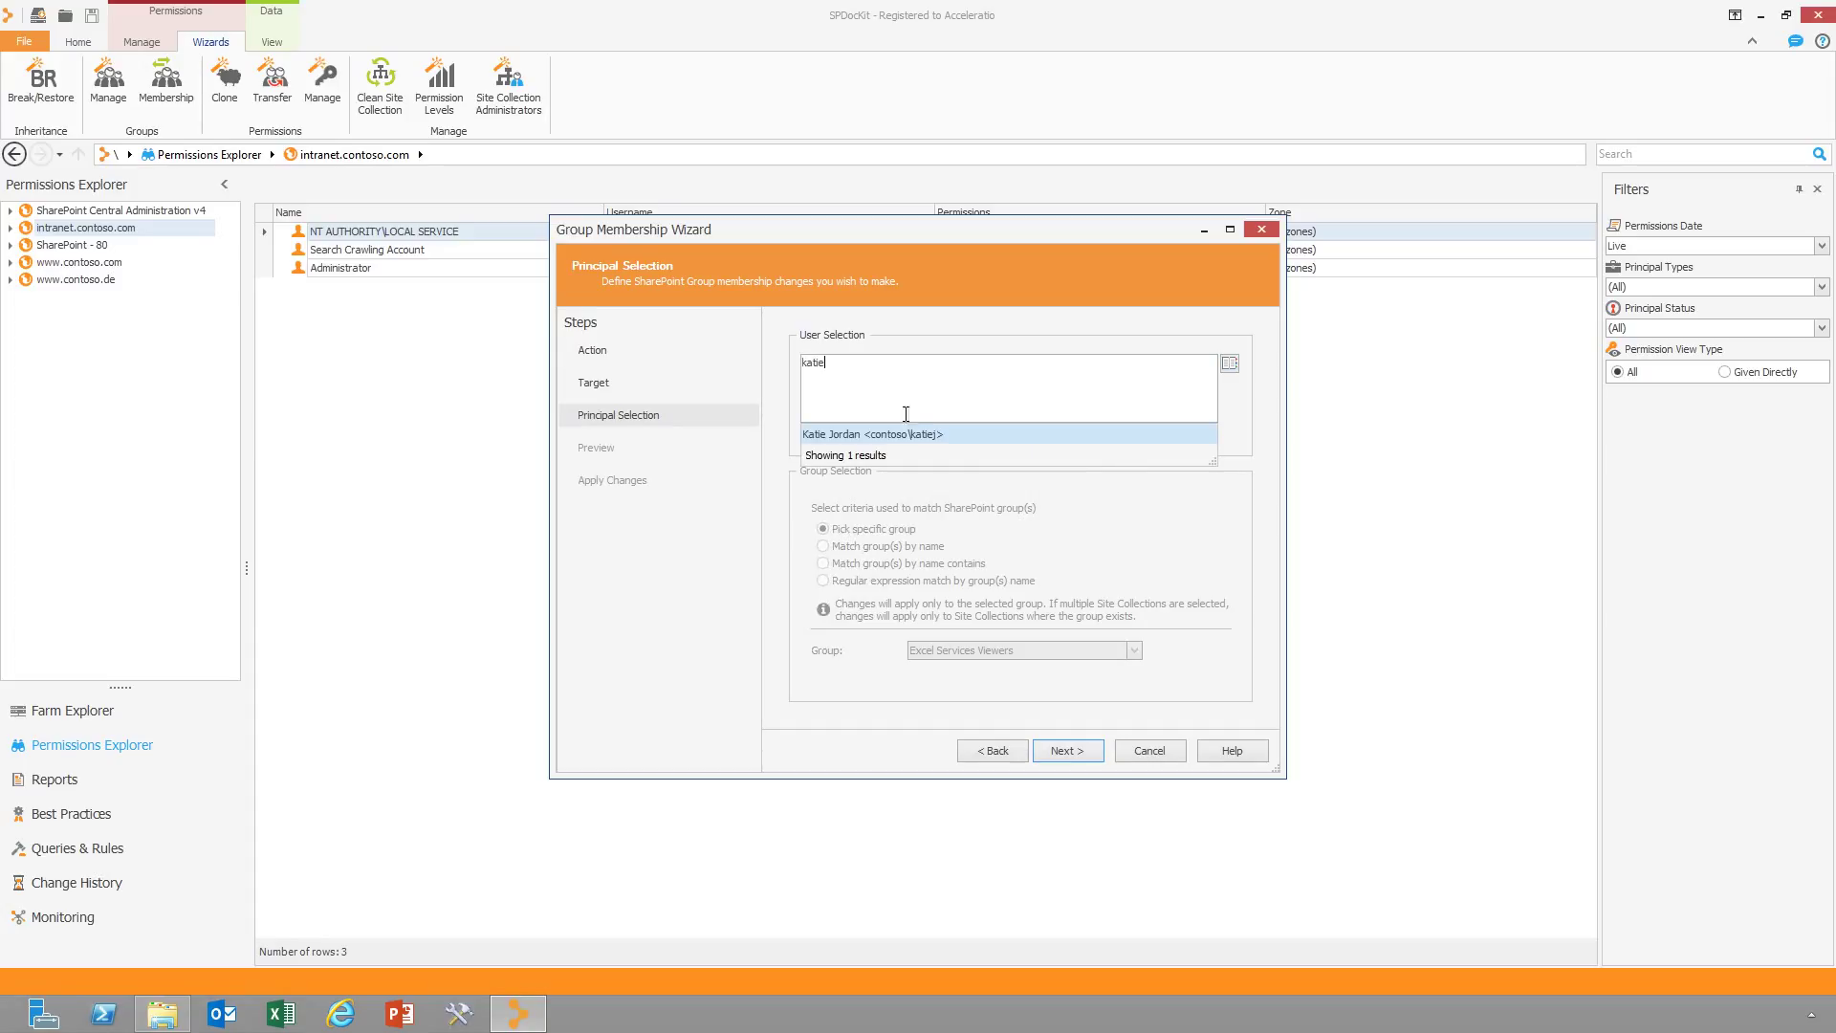
click(894, 433)
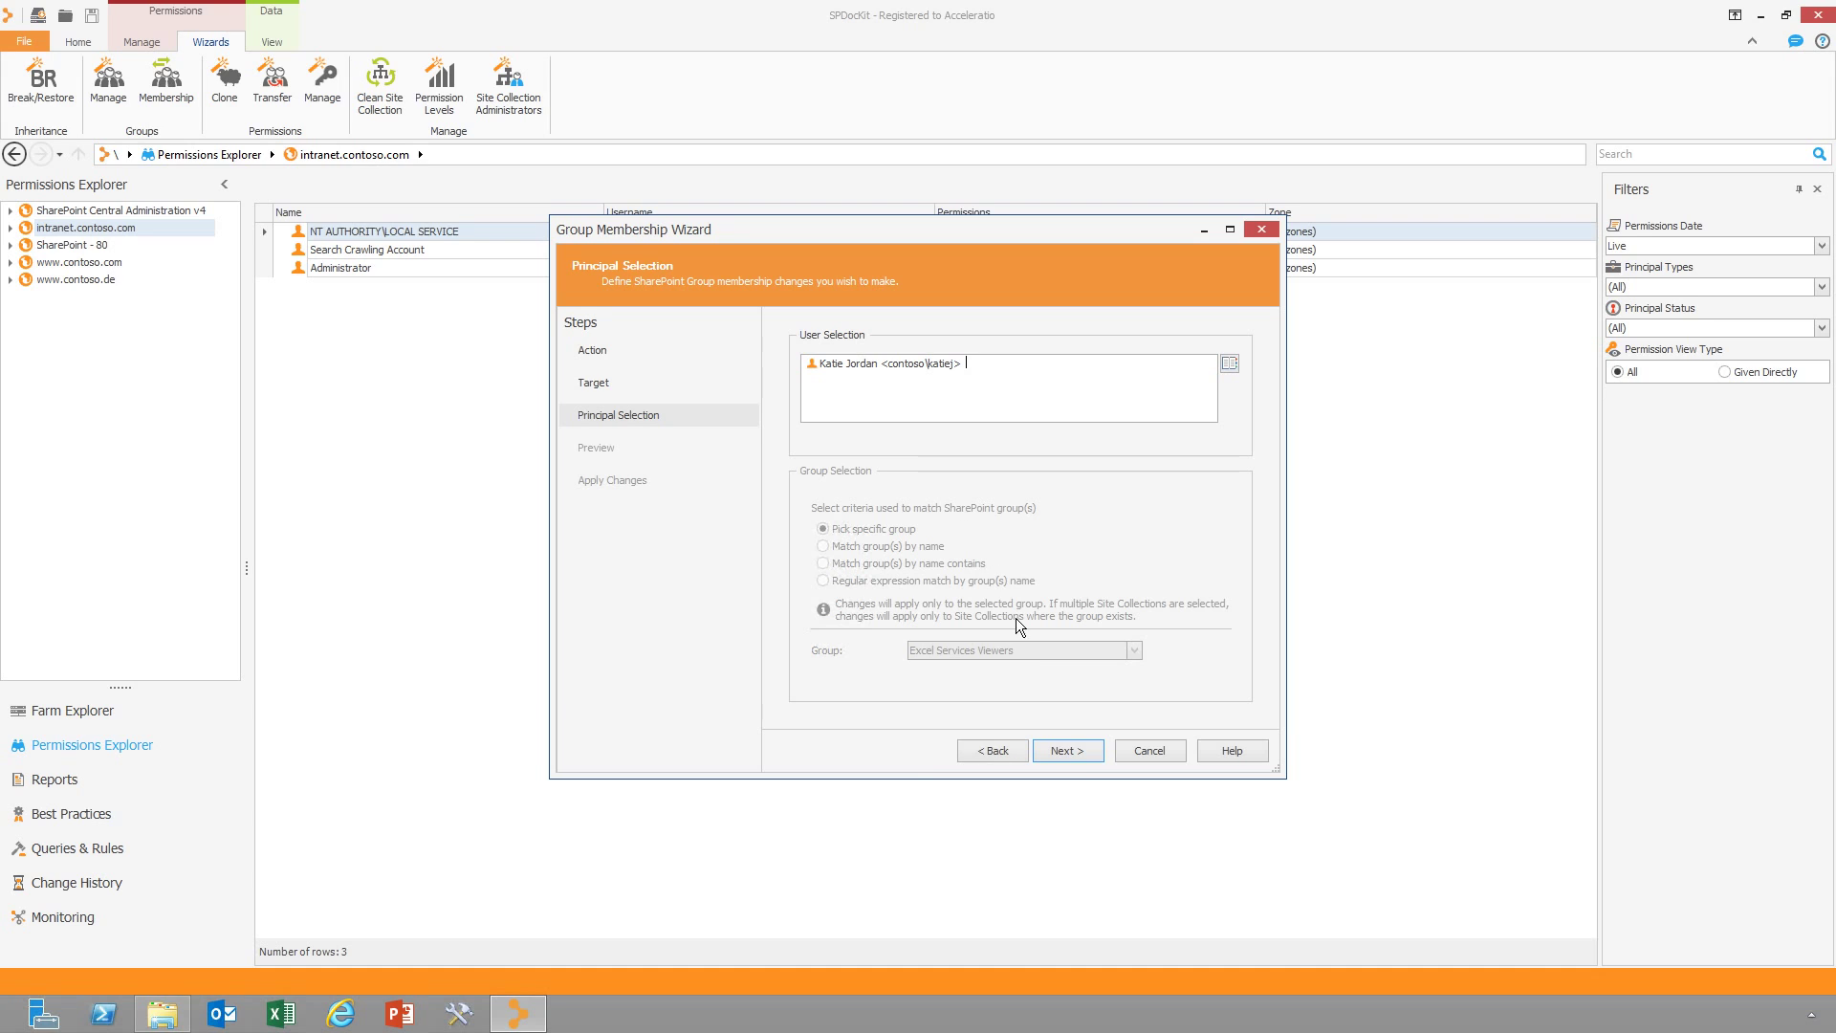
click(1069, 752)
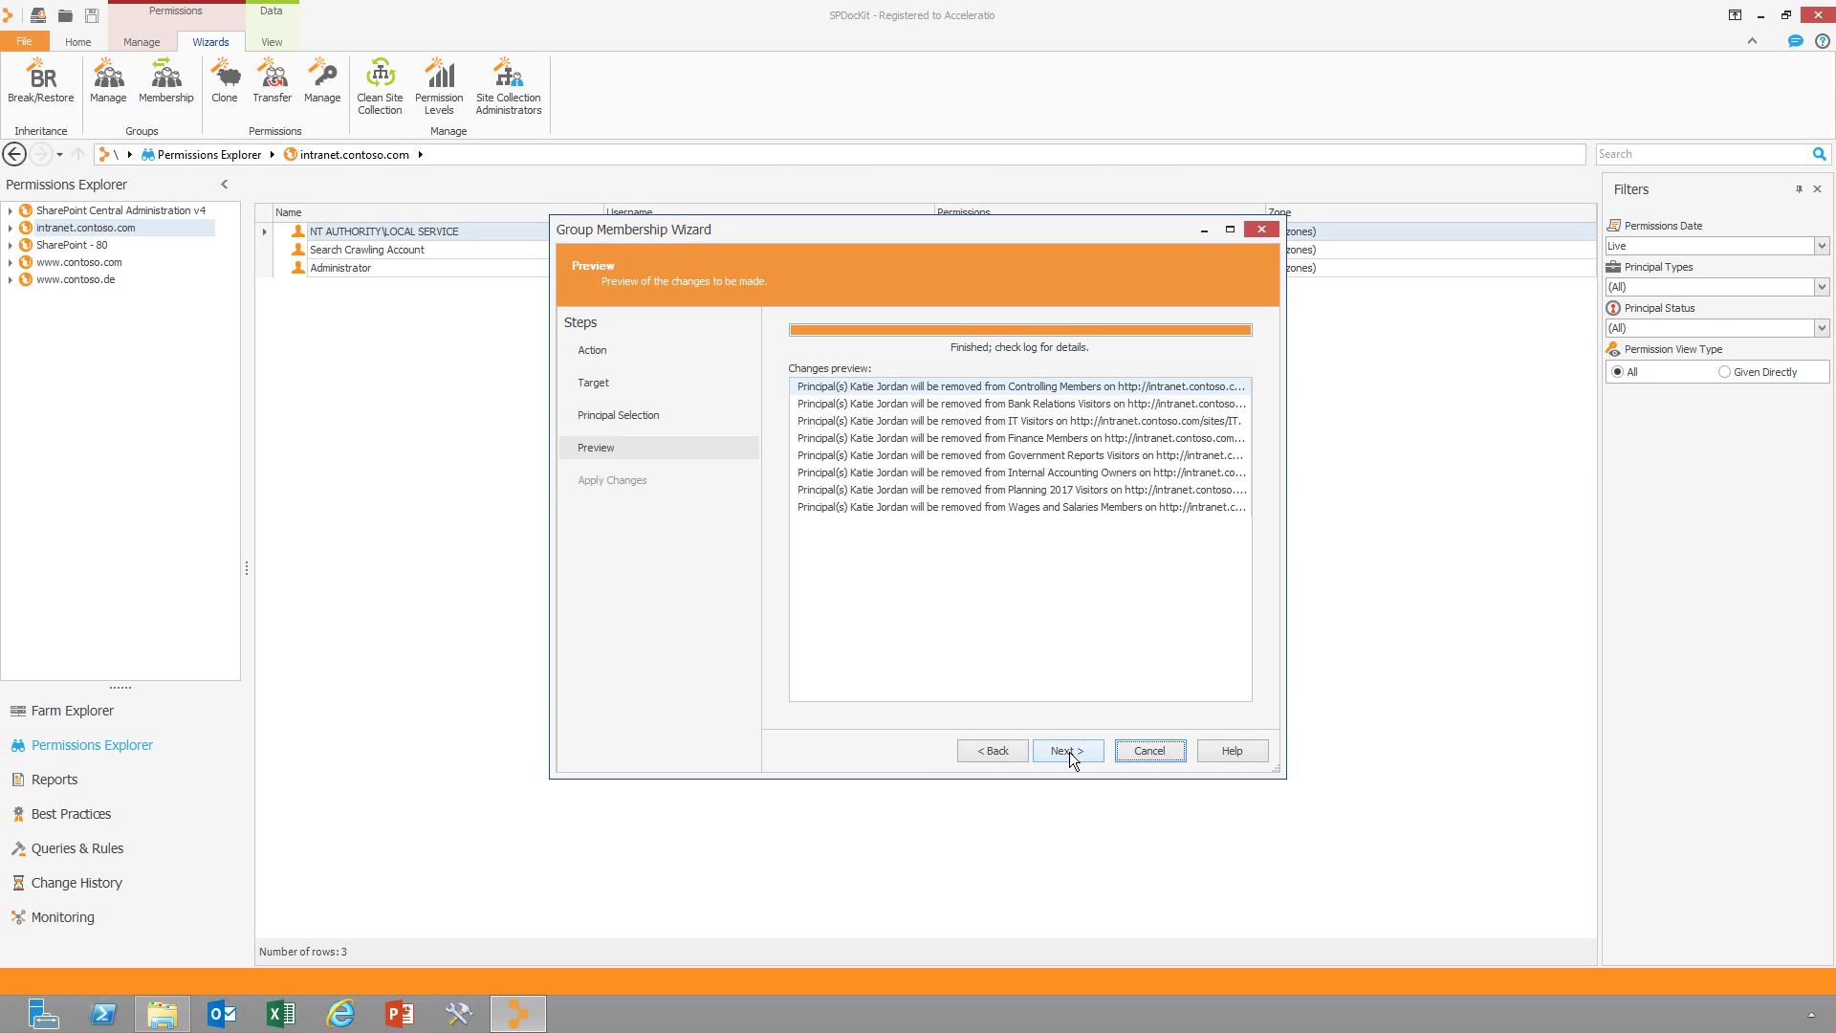
click(1069, 752)
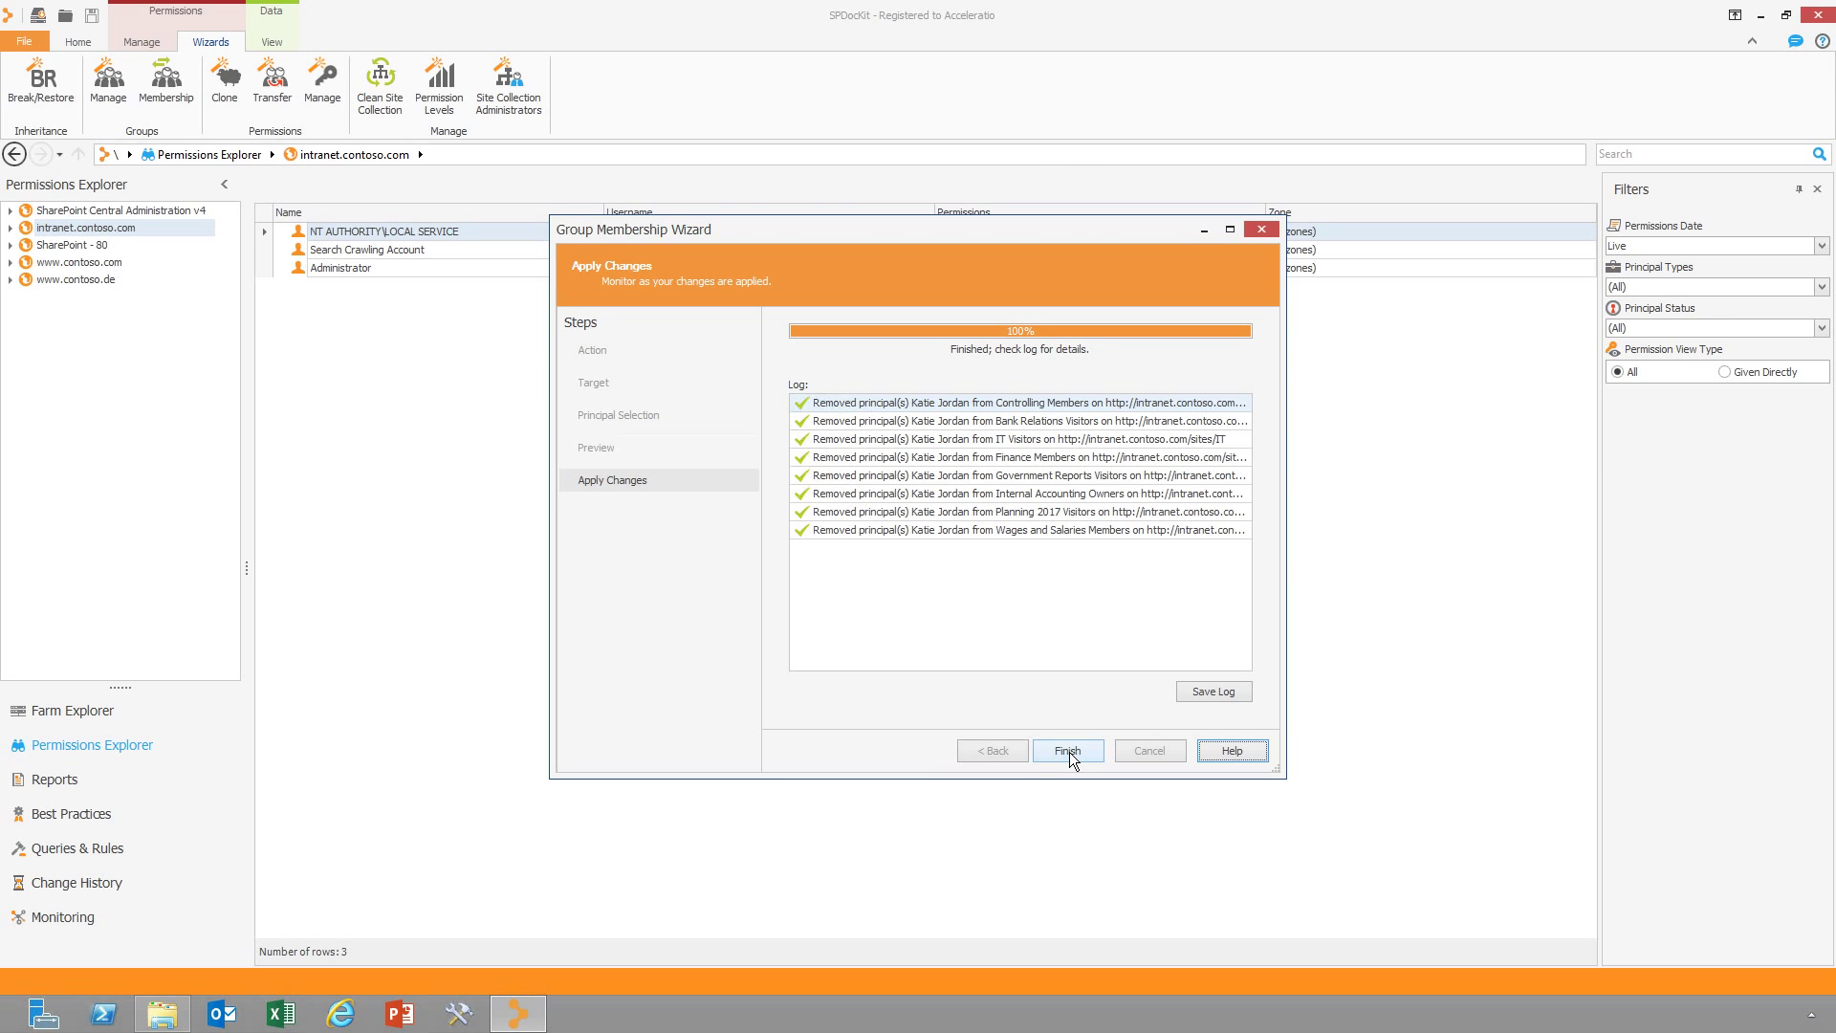
click(1069, 752)
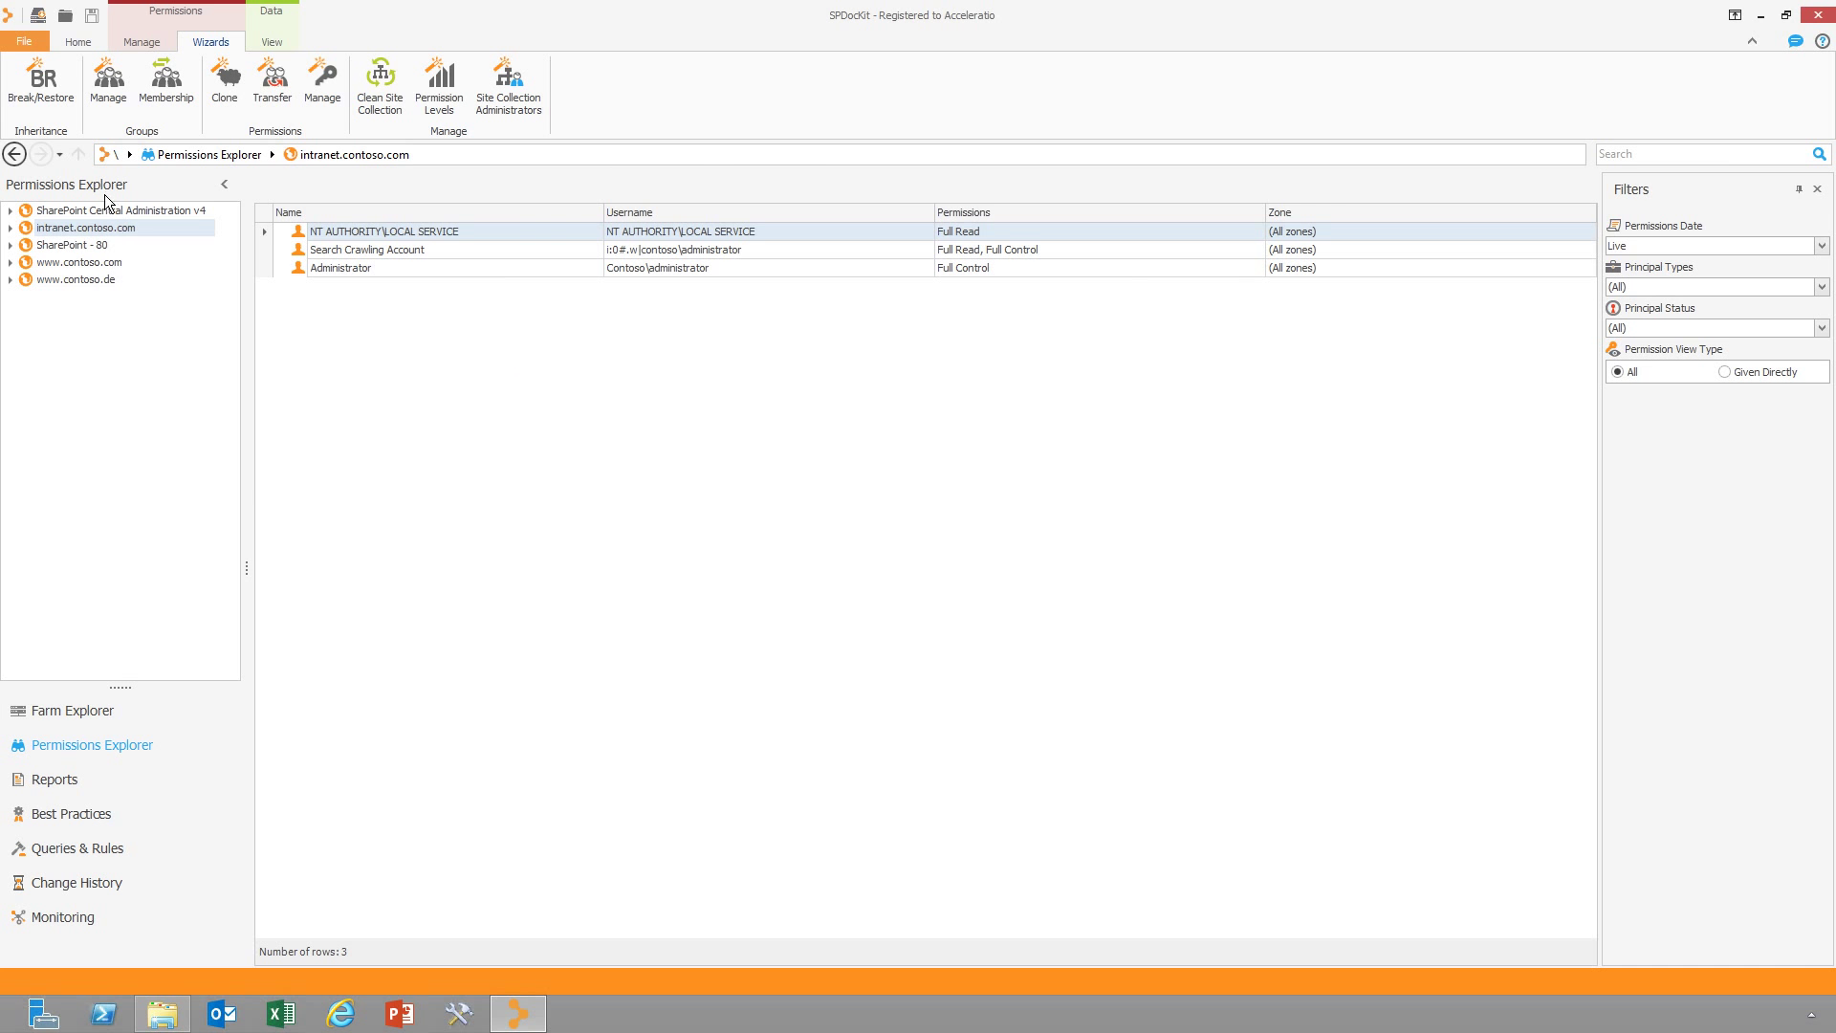
Start the Permission Inheritance wizard with the action that restores permission inheritance
click(40, 88)
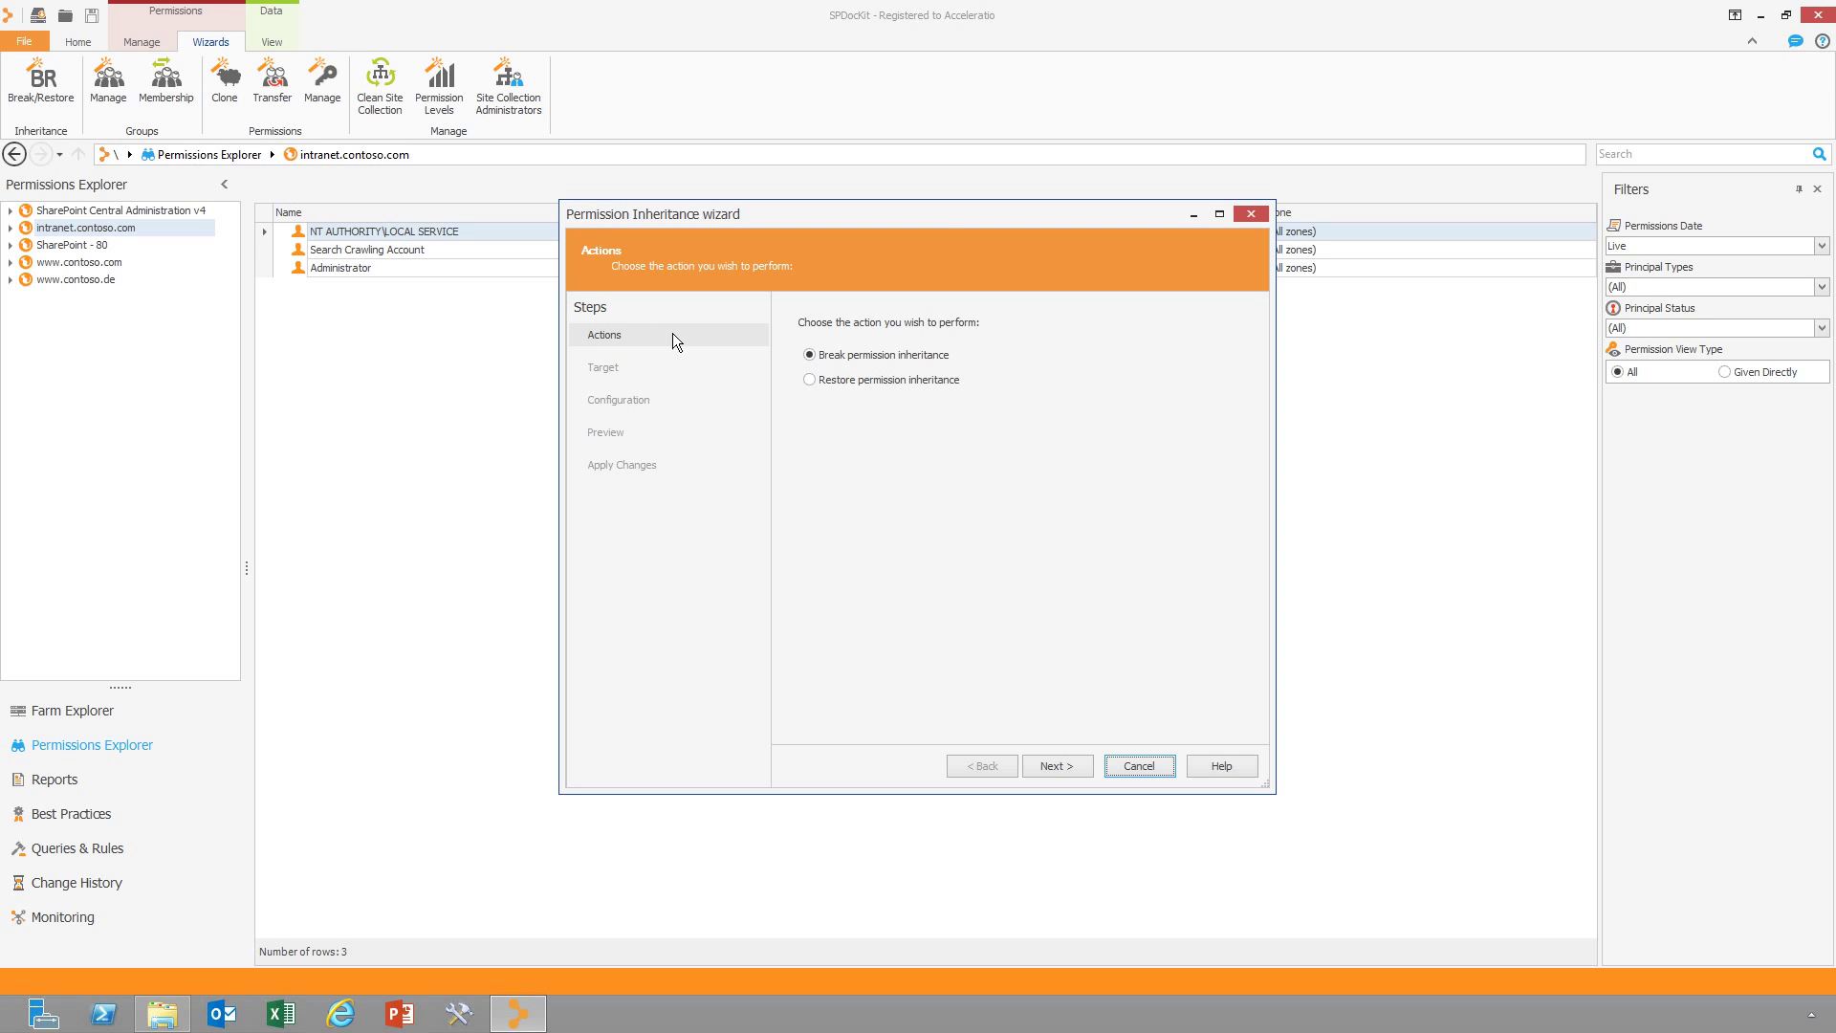
click(841, 381)
click(1063, 770)
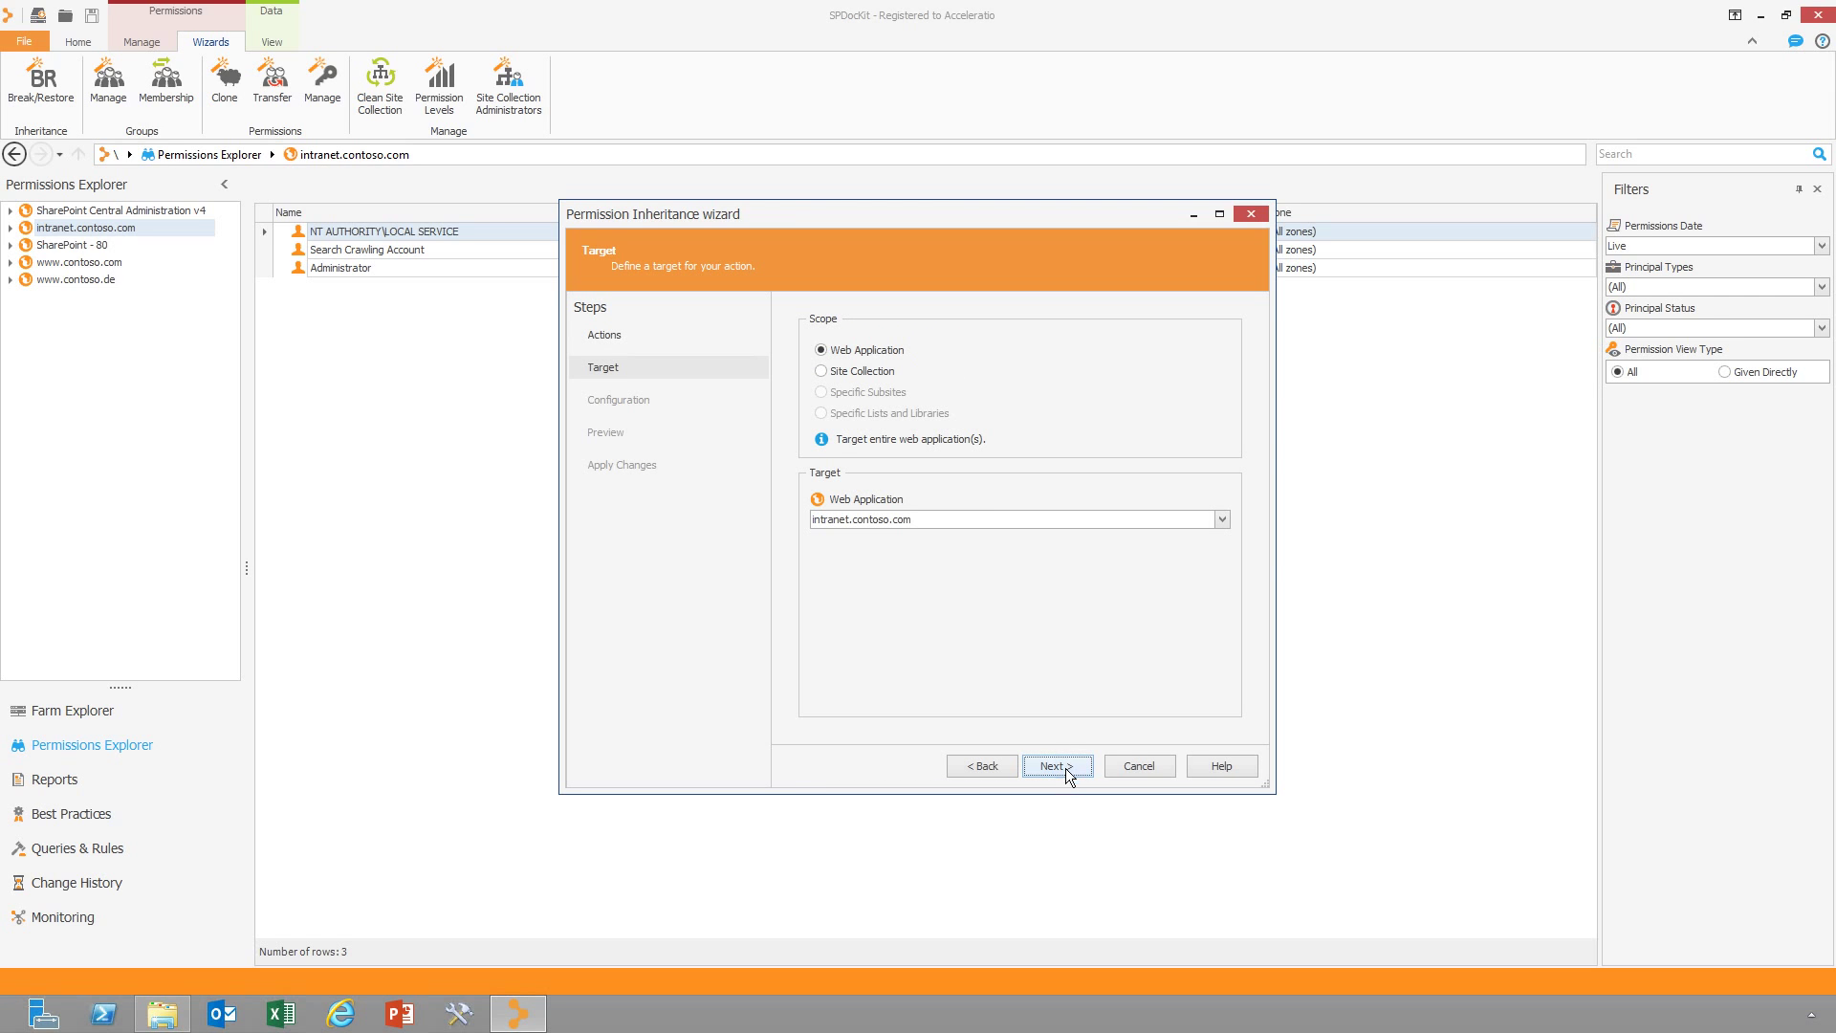
Target the /sites/Controlling and /sites/Finance site collections of intranet.contoso.com for restoring inheritance
click(820, 372)
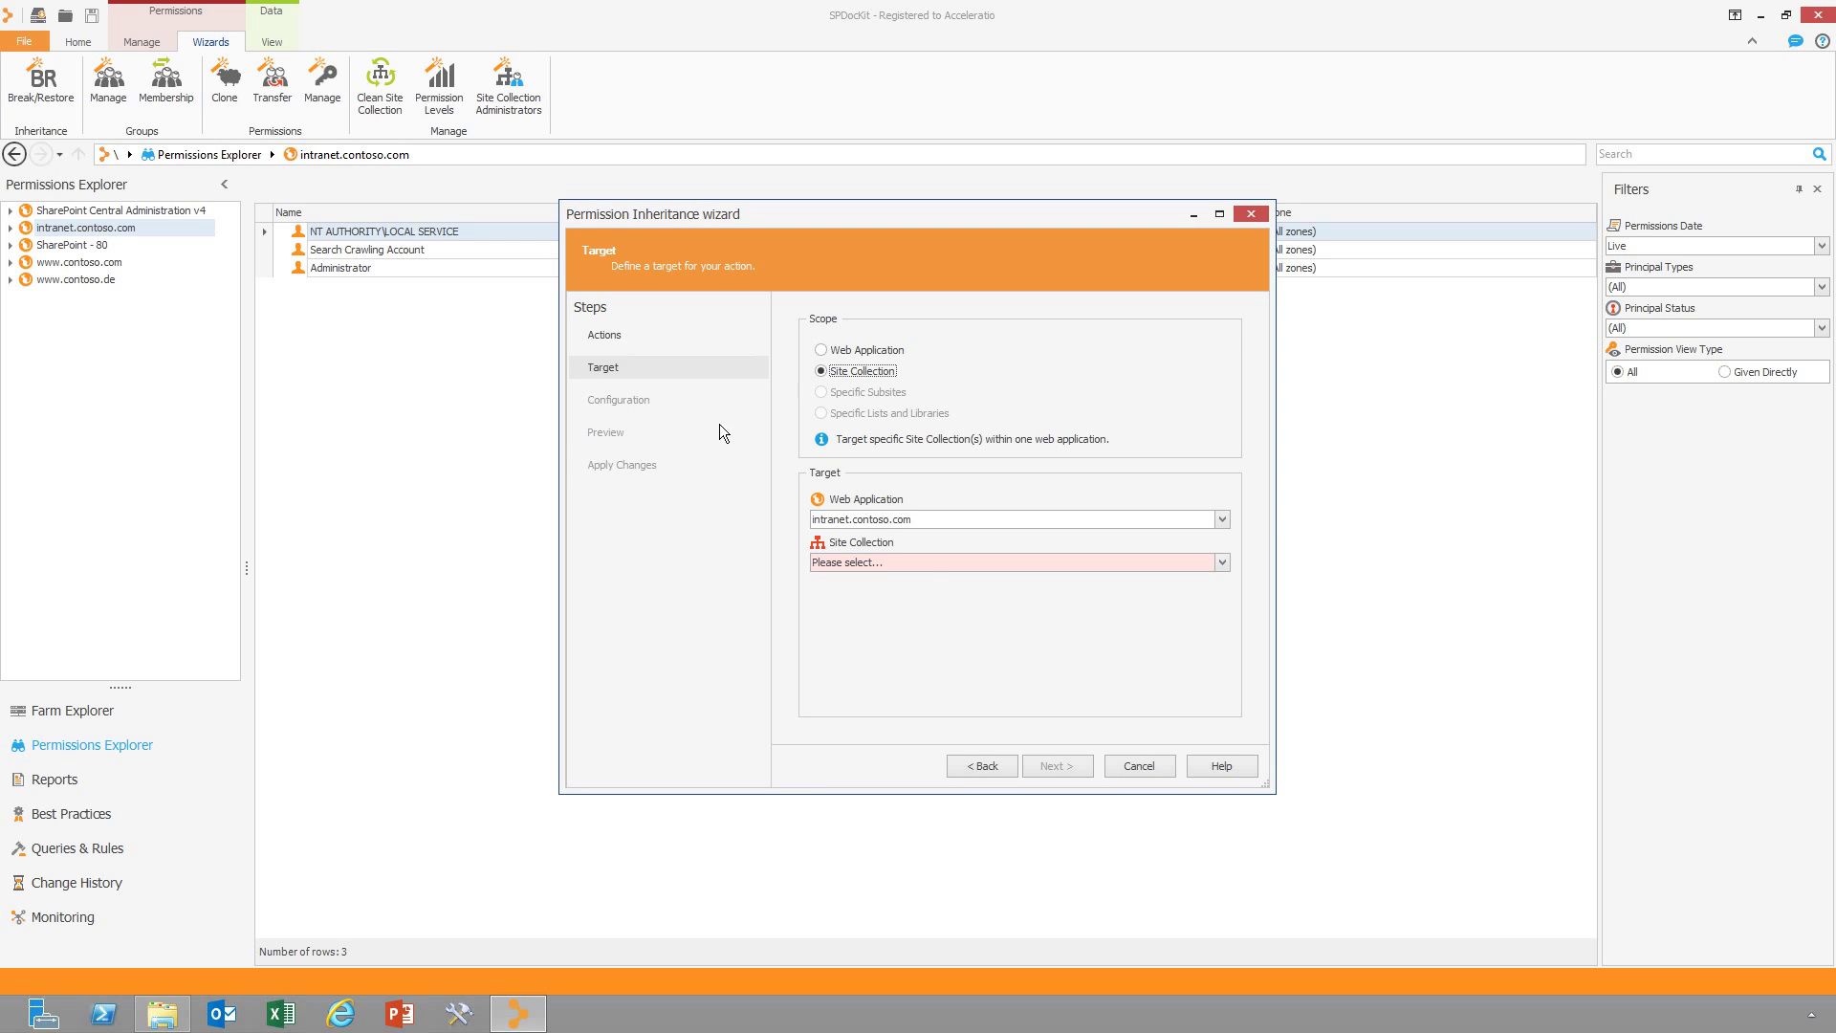
click(922, 564)
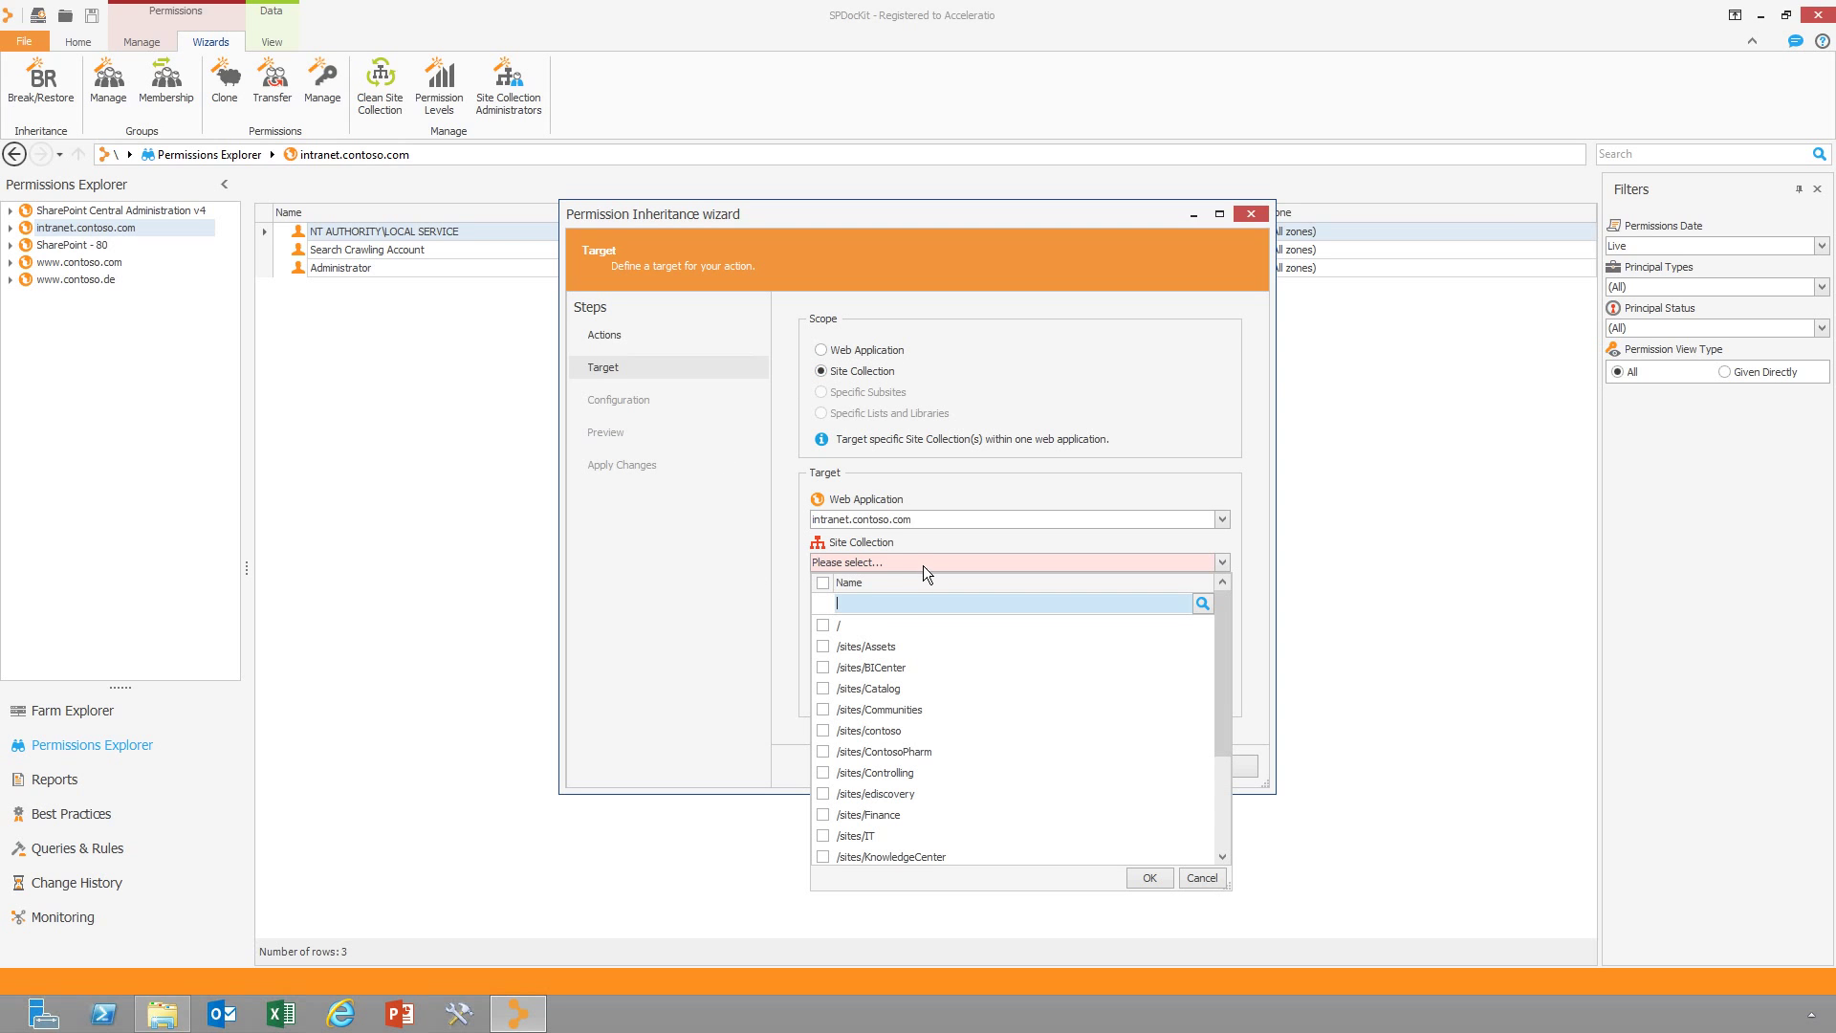
click(822, 773)
click(822, 814)
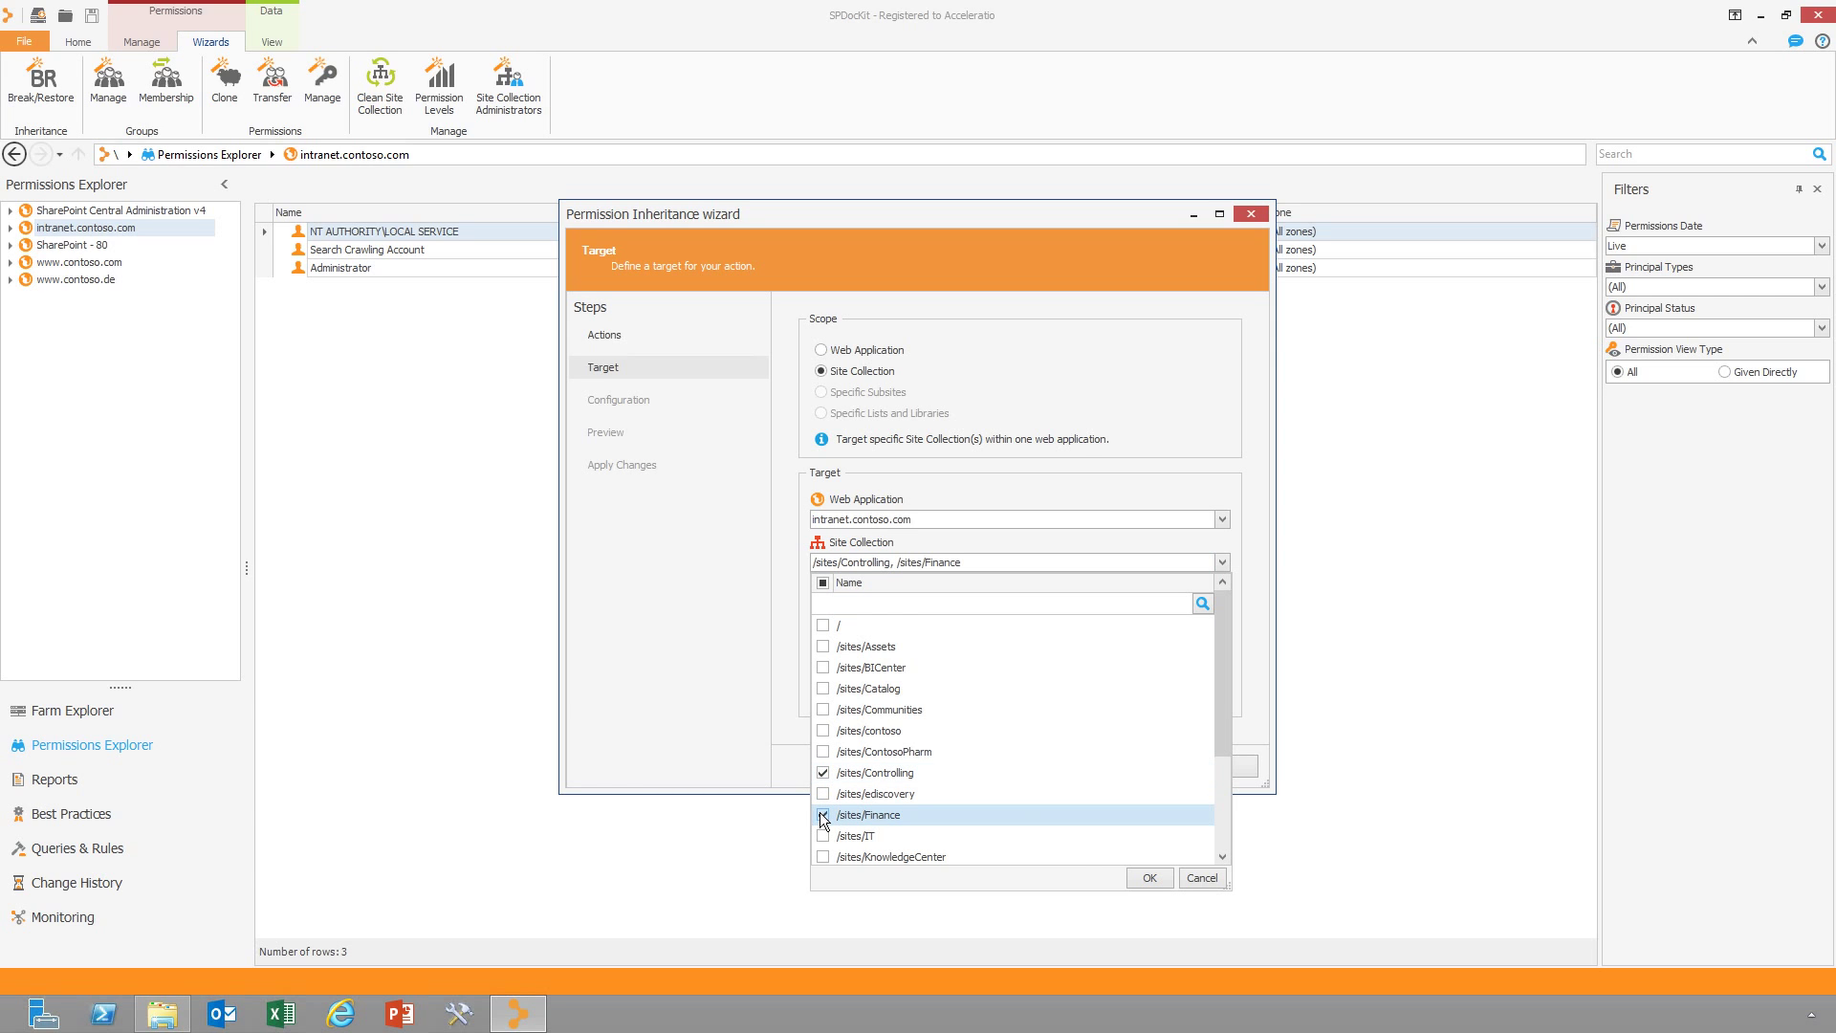
click(1151, 878)
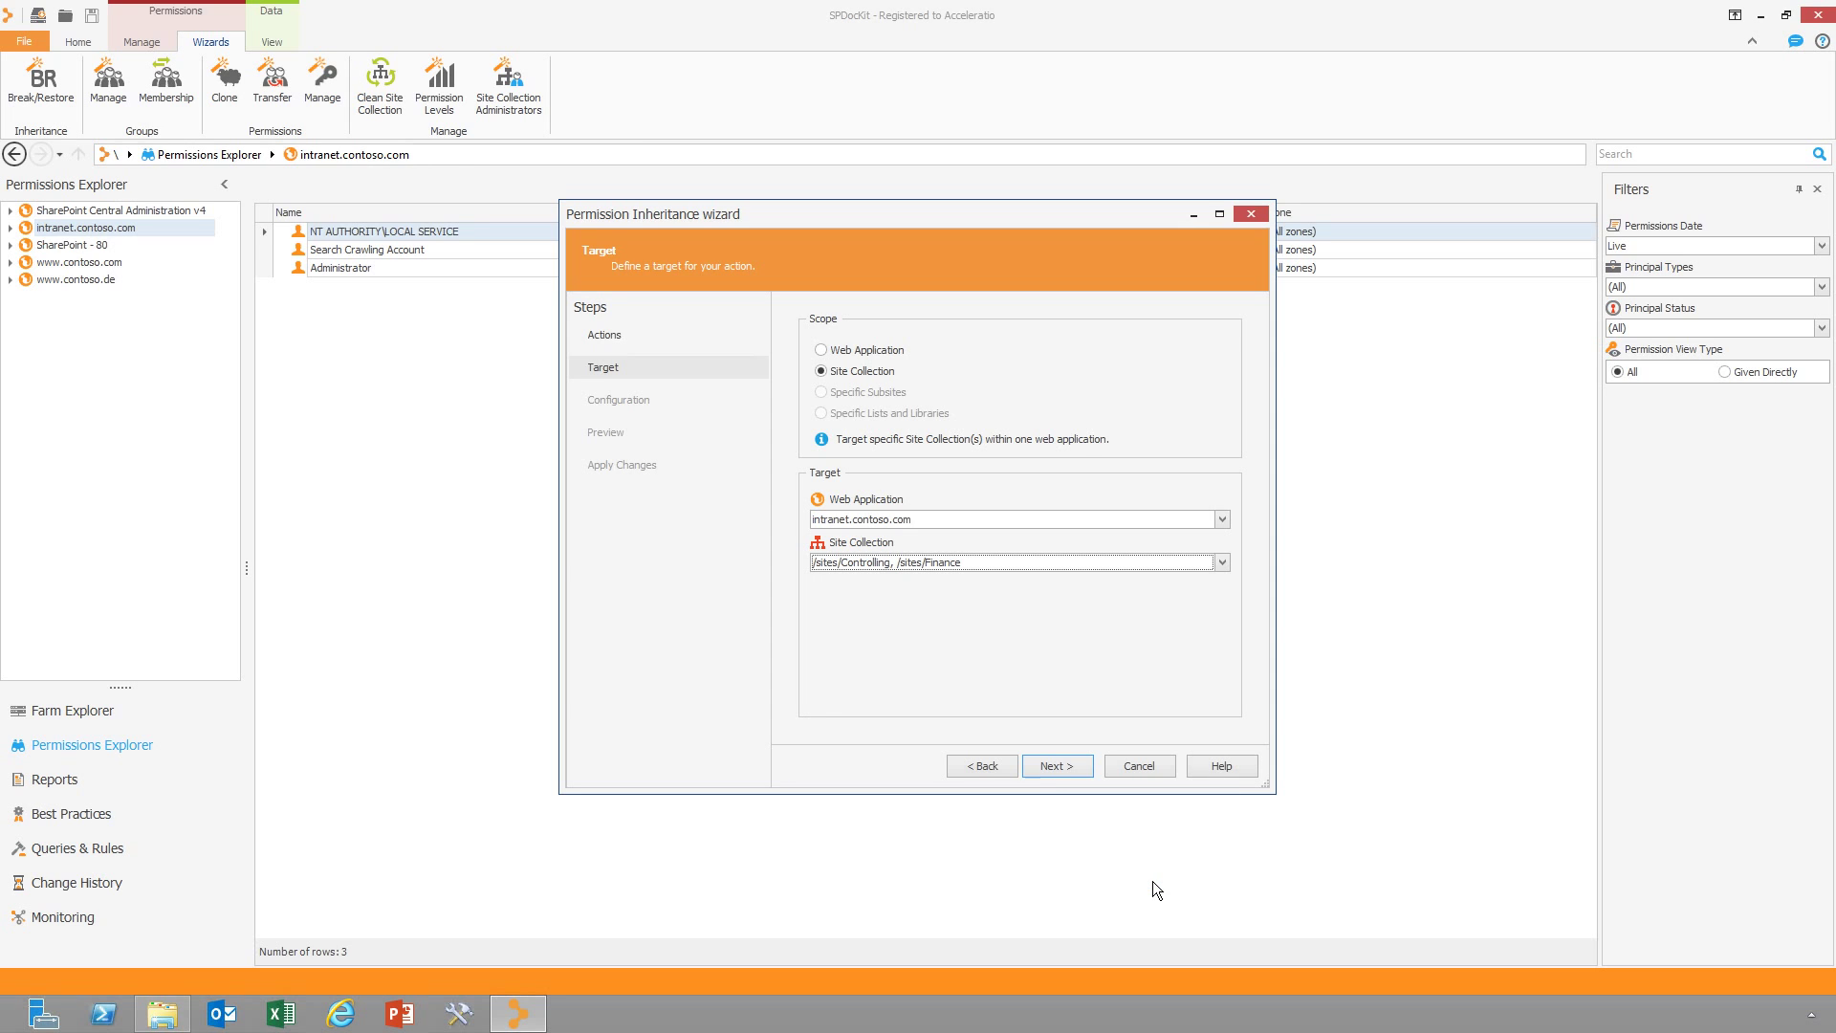
click(1058, 769)
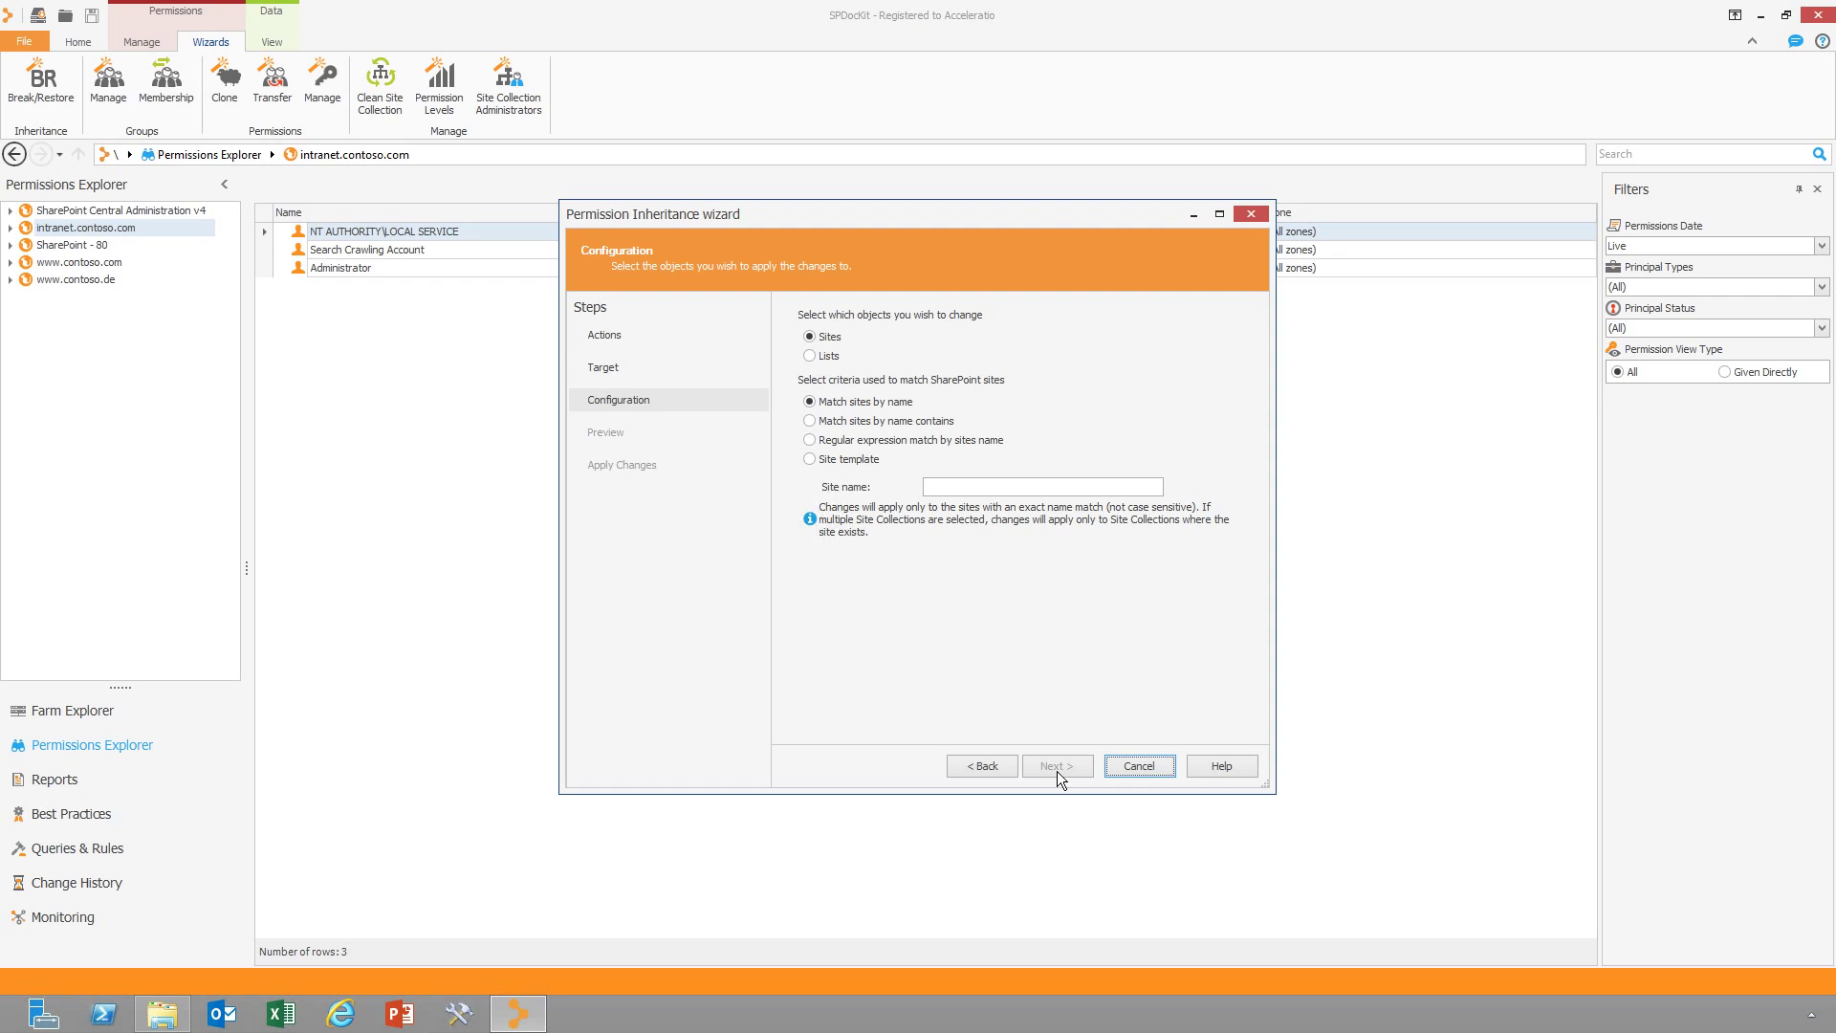
Restrict the restore to lists named exactly Sales, then apply the previewed changes and finish the wizard
click(812, 354)
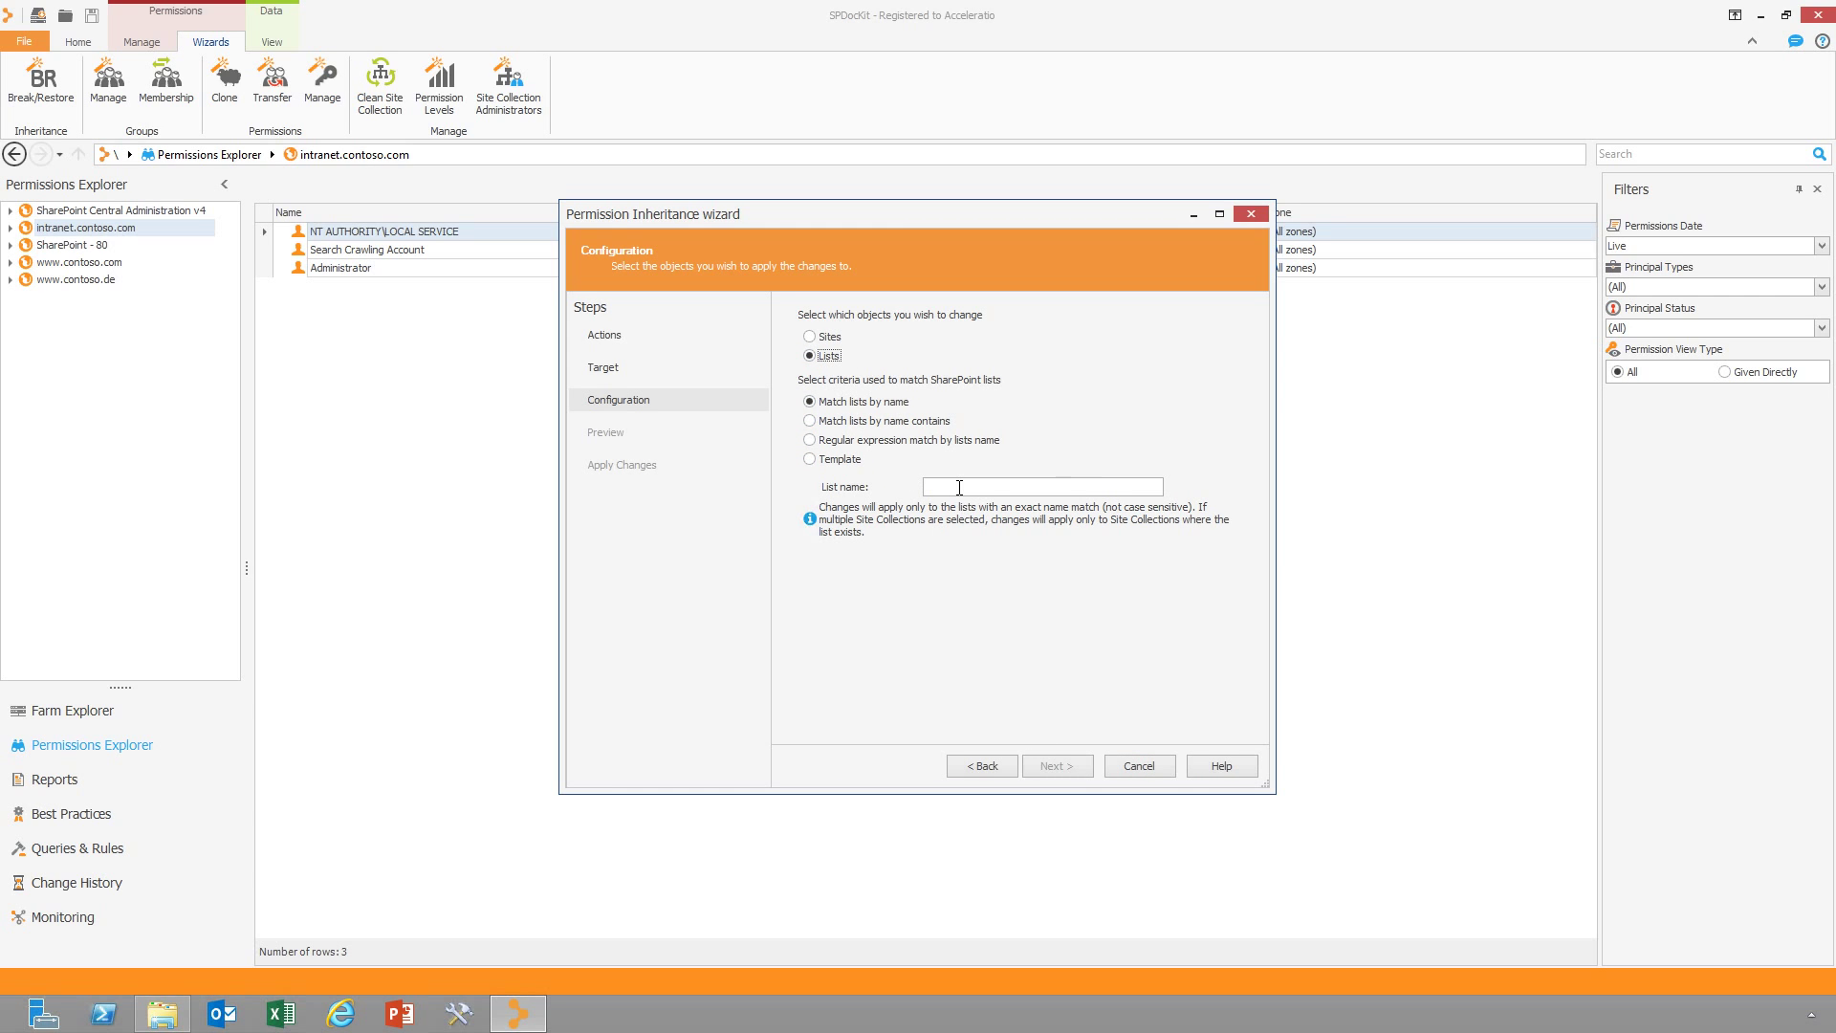
click(958, 487)
text(Sales)
click(1052, 765)
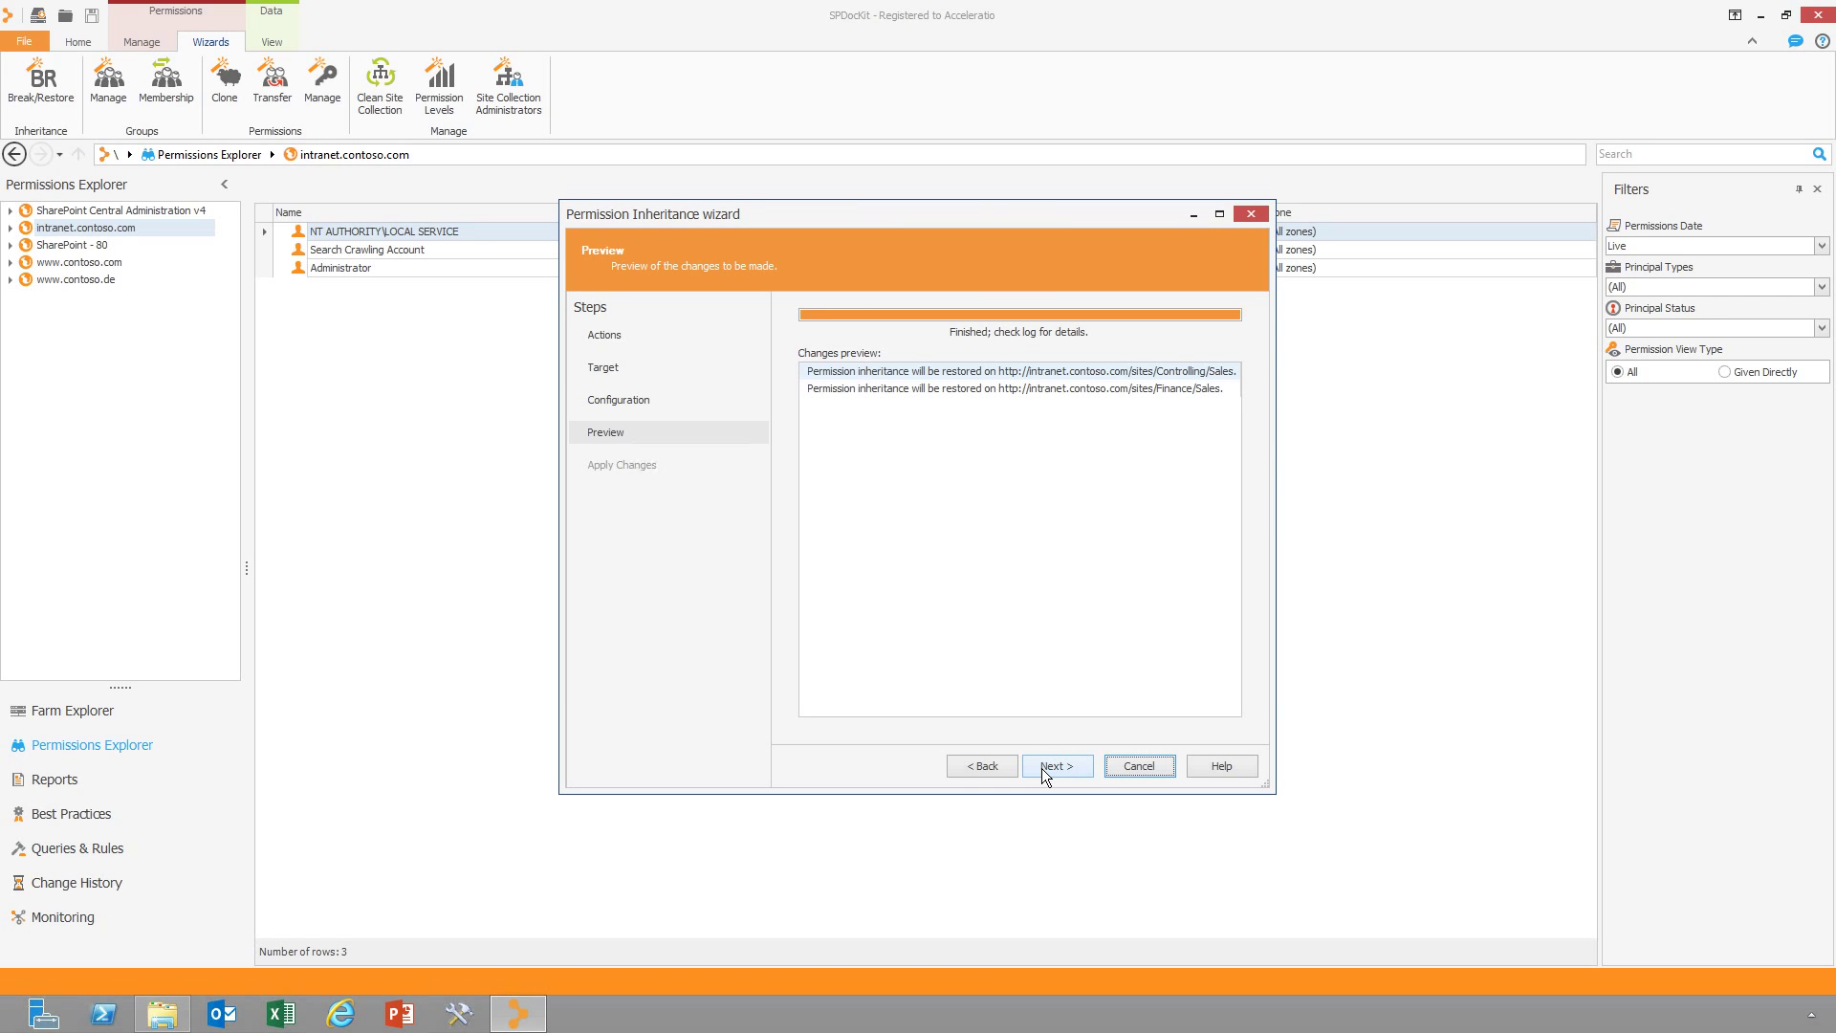
click(1042, 767)
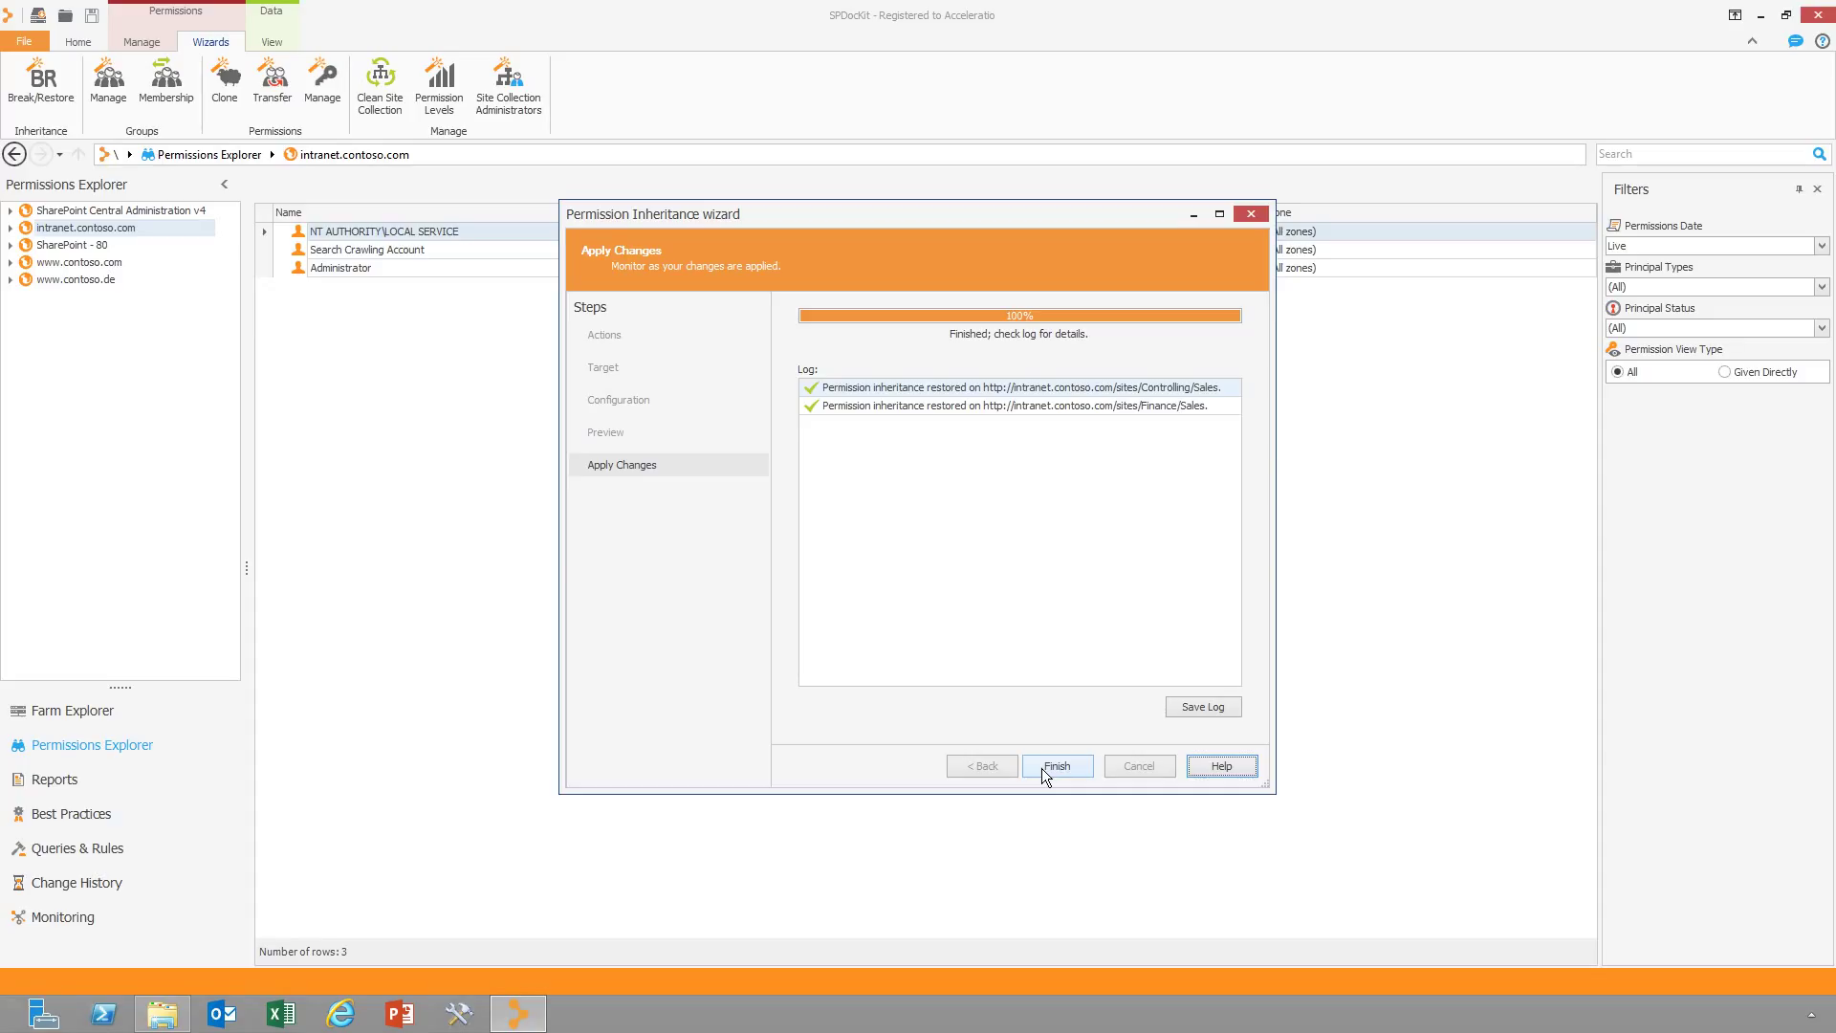
click(1041, 766)
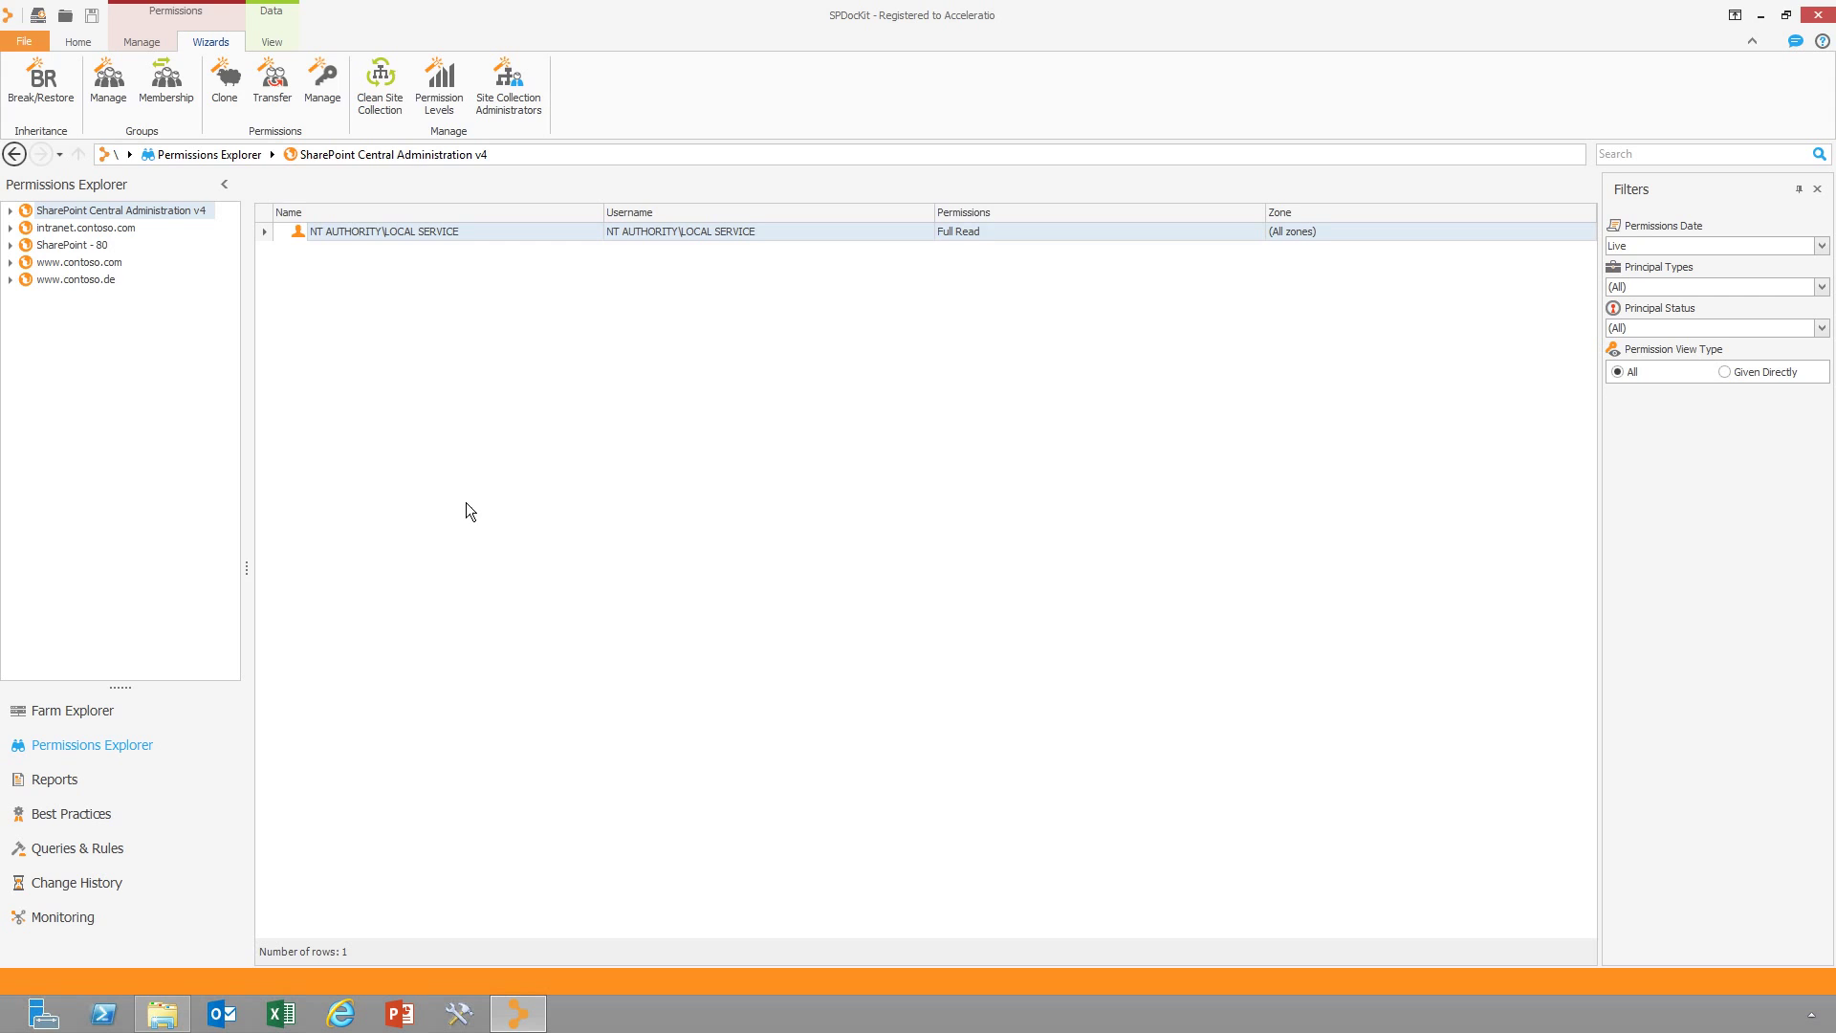
Start the Permission Inheritance wizard to break inheritance, targeting the entire intranet.contoso.com web application
click(42, 86)
click(1053, 767)
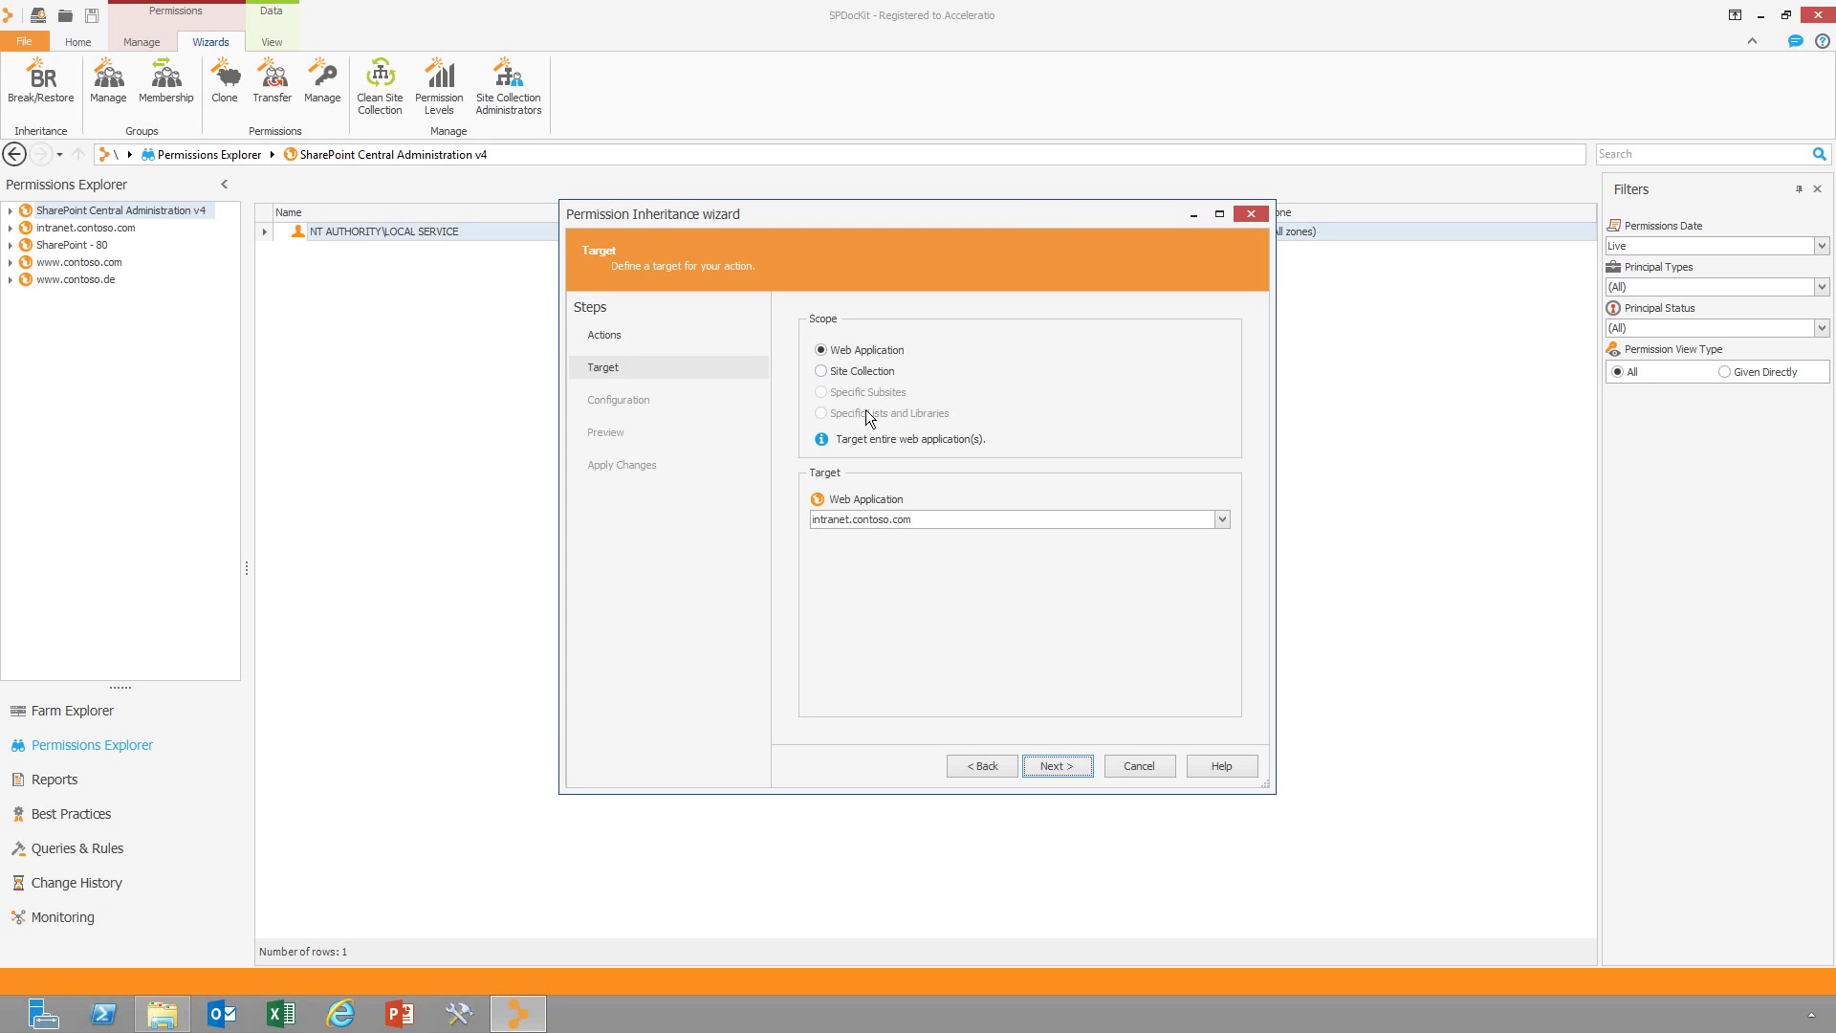
click(1048, 766)
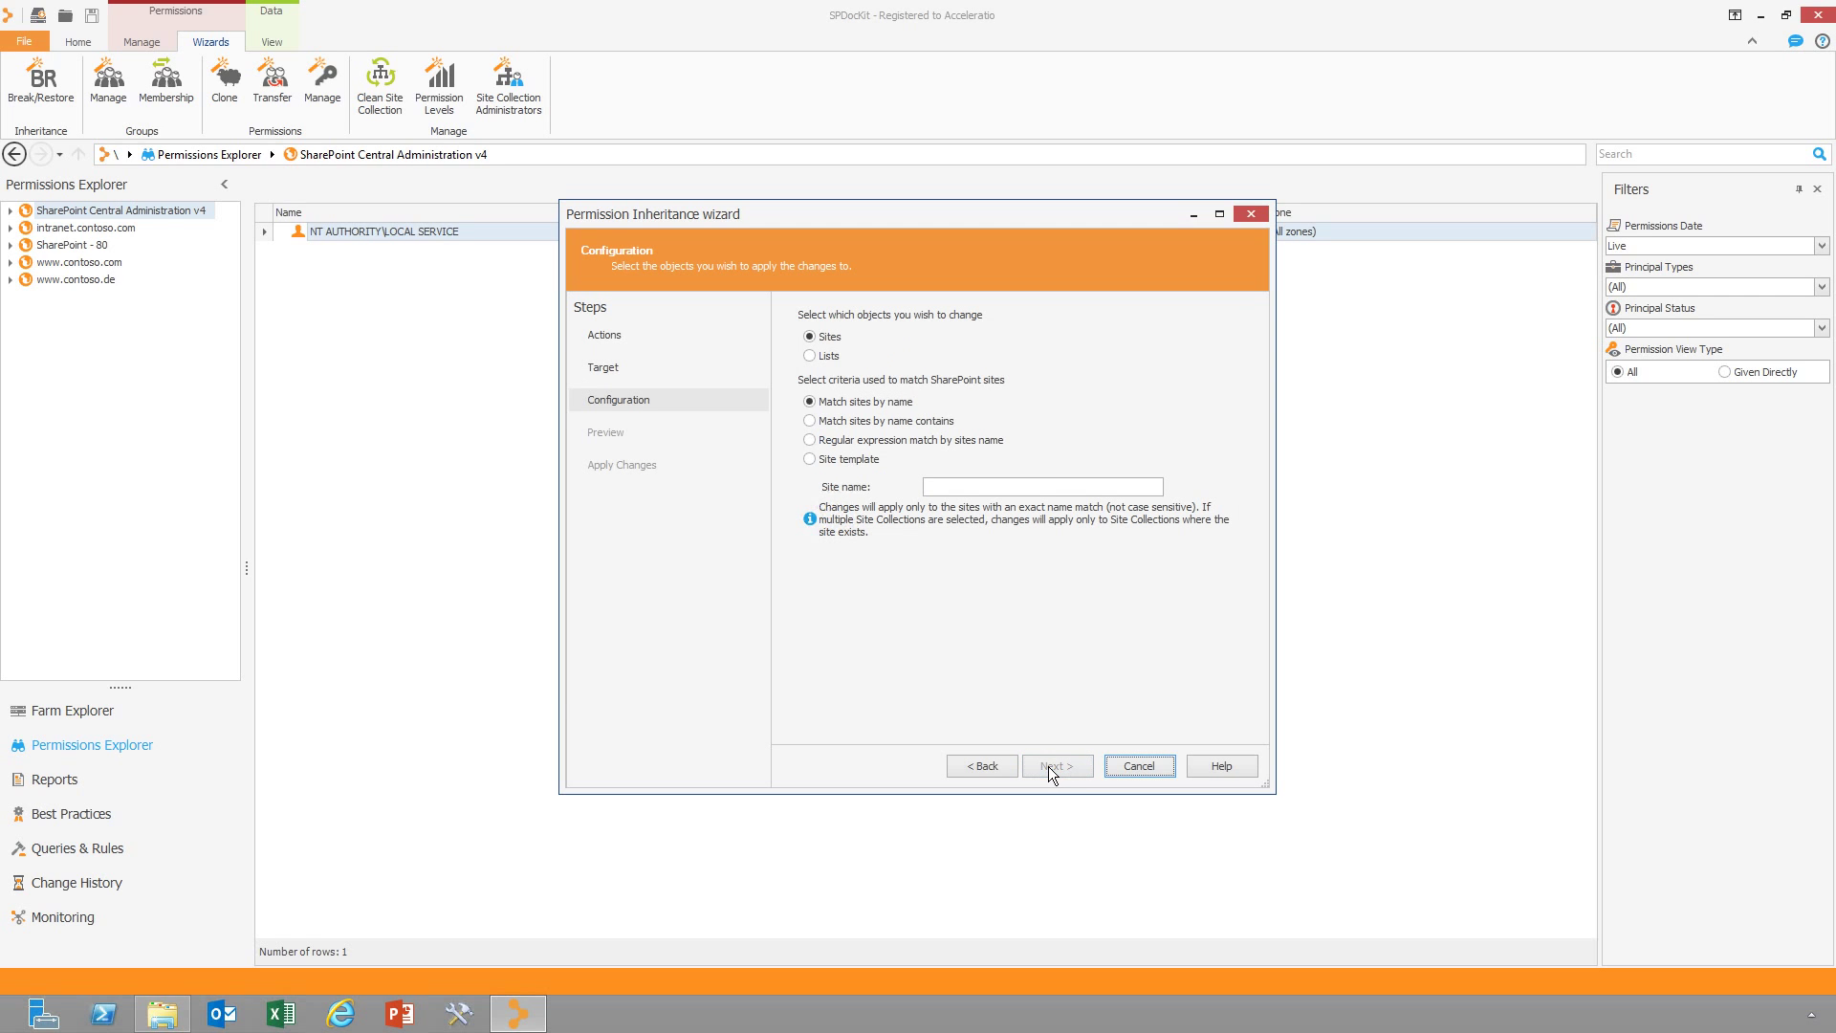
Set the inheritance break to match lists whose names contain Finance Tasks
click(828, 356)
click(811, 423)
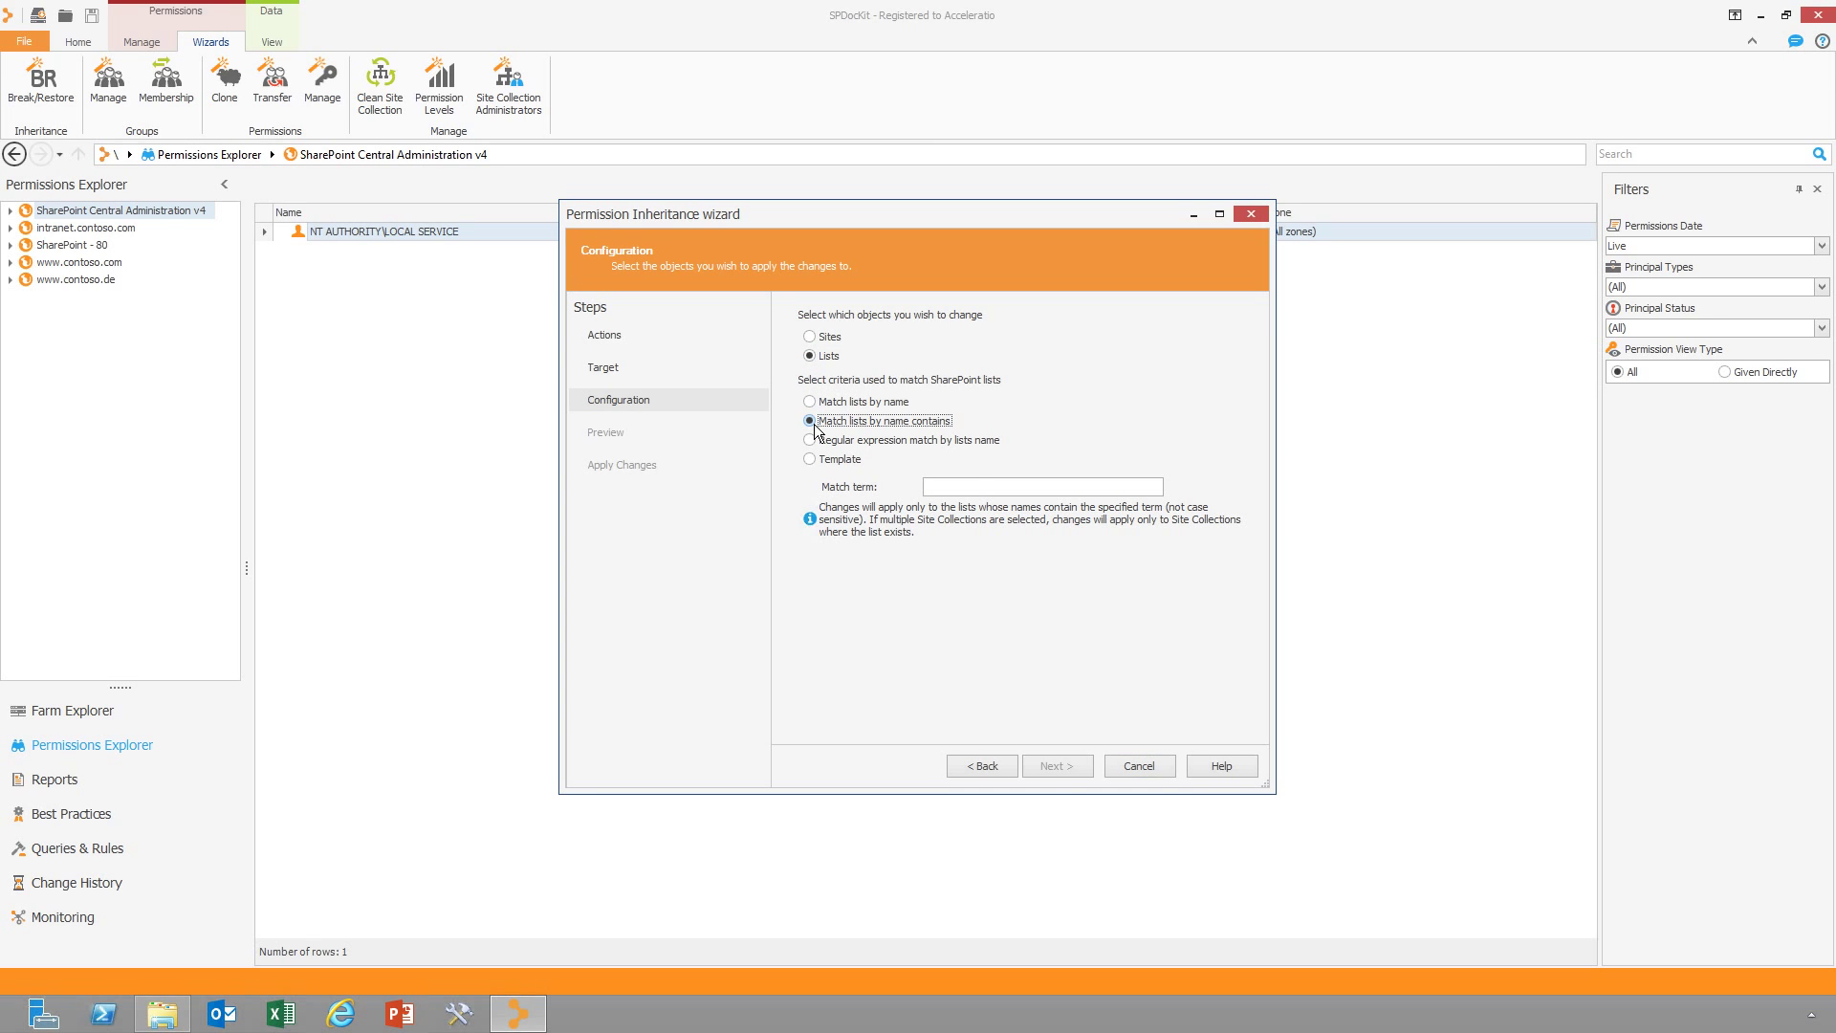
click(952, 491)
text(Finance Tasks)
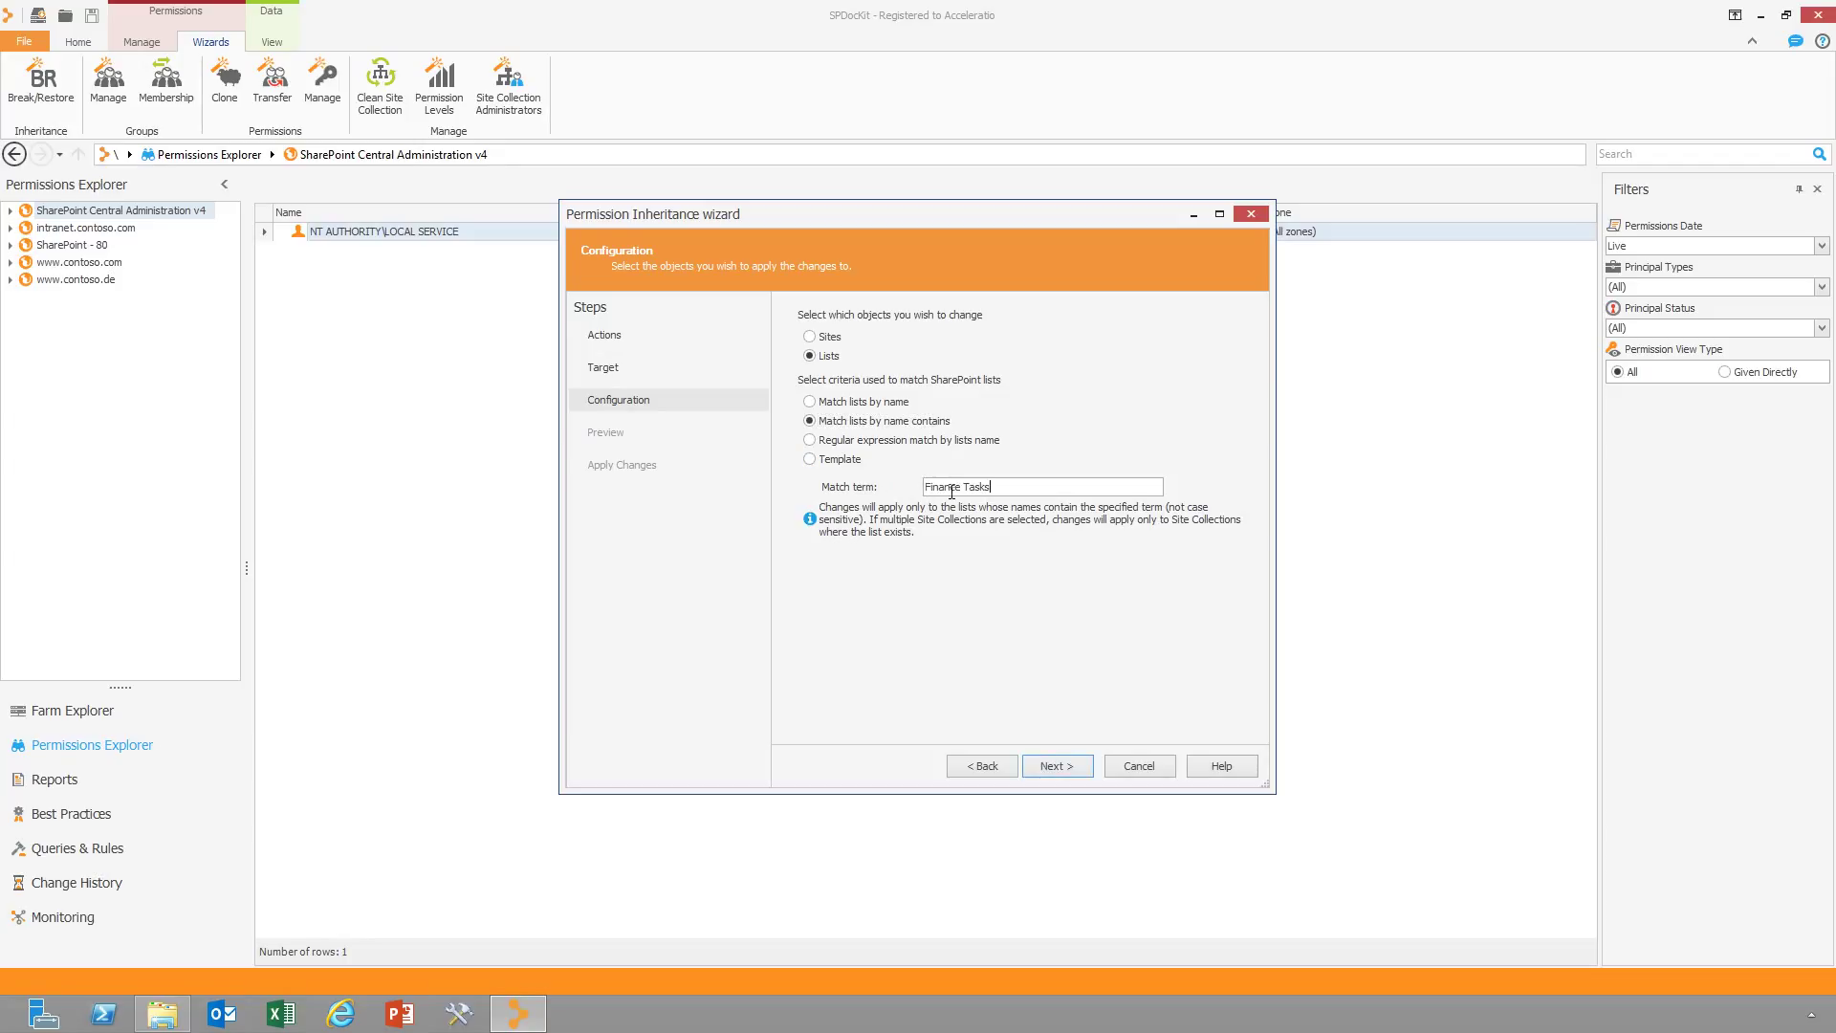
Apply the previewed inheritance break, finish the wizard and check the permissions of the Finance Tasks list under /sites/Finance
click(1048, 766)
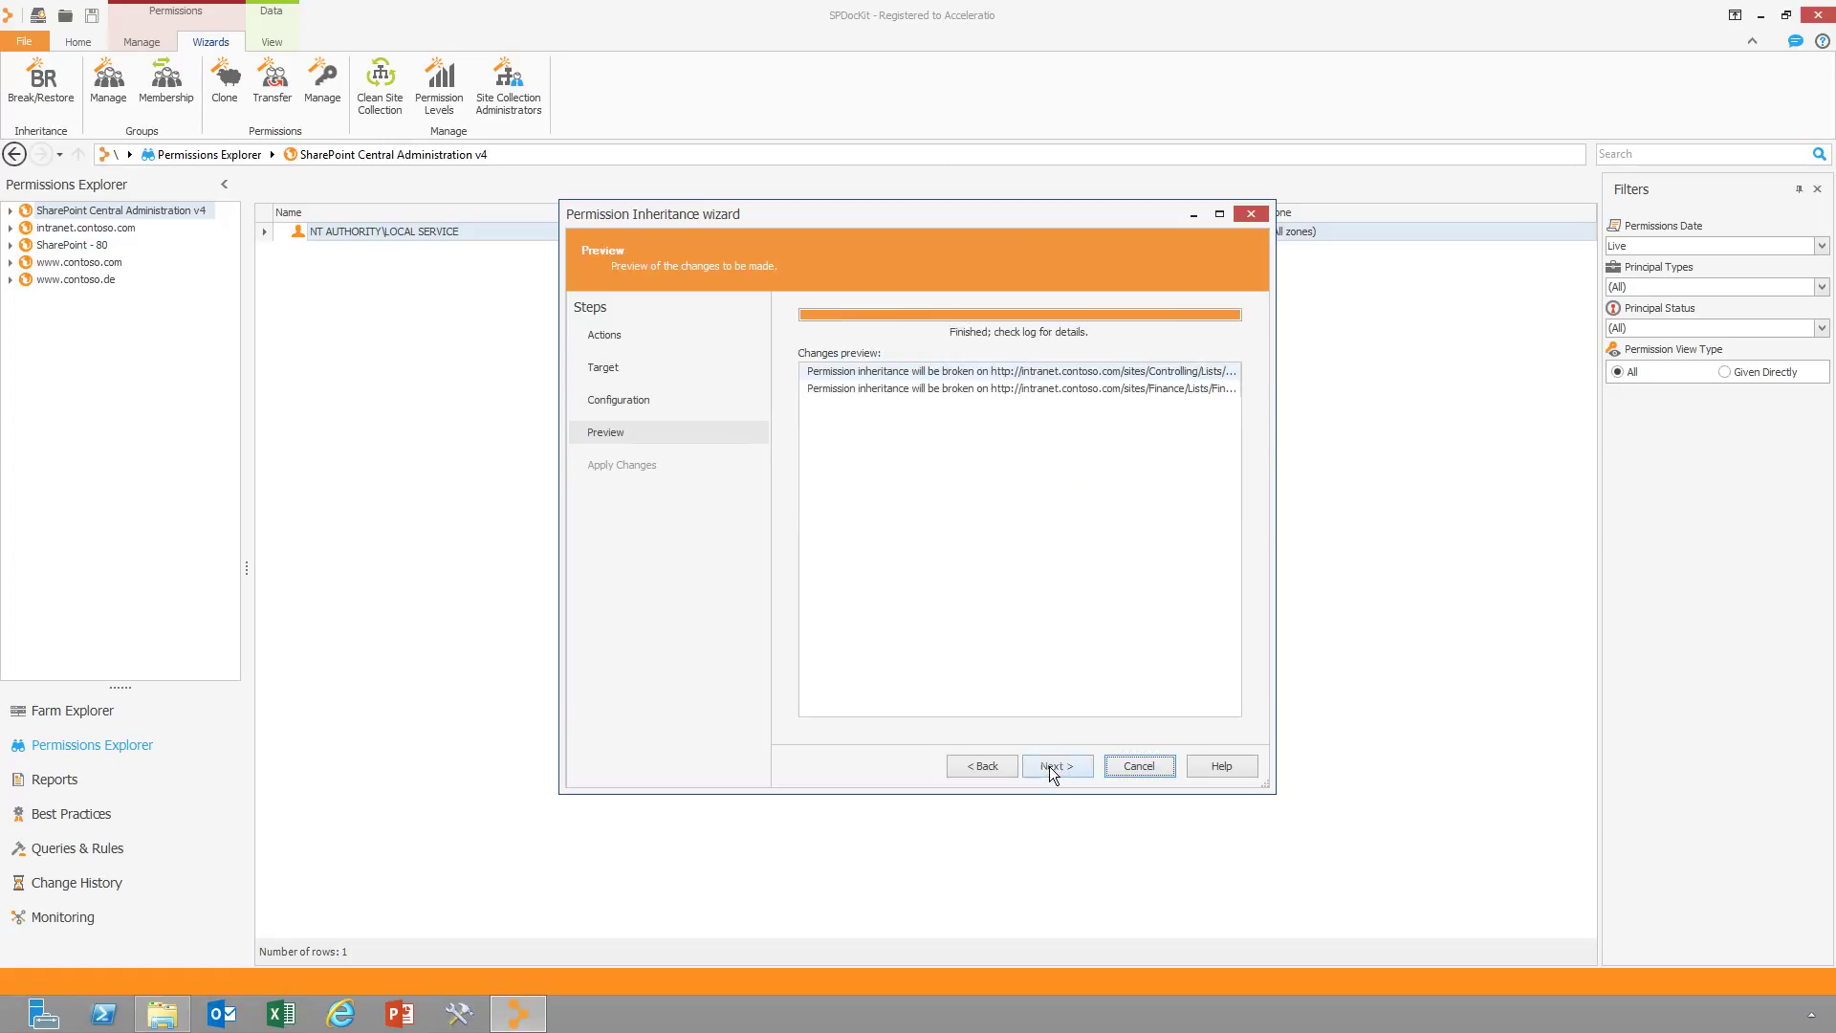
click(1049, 767)
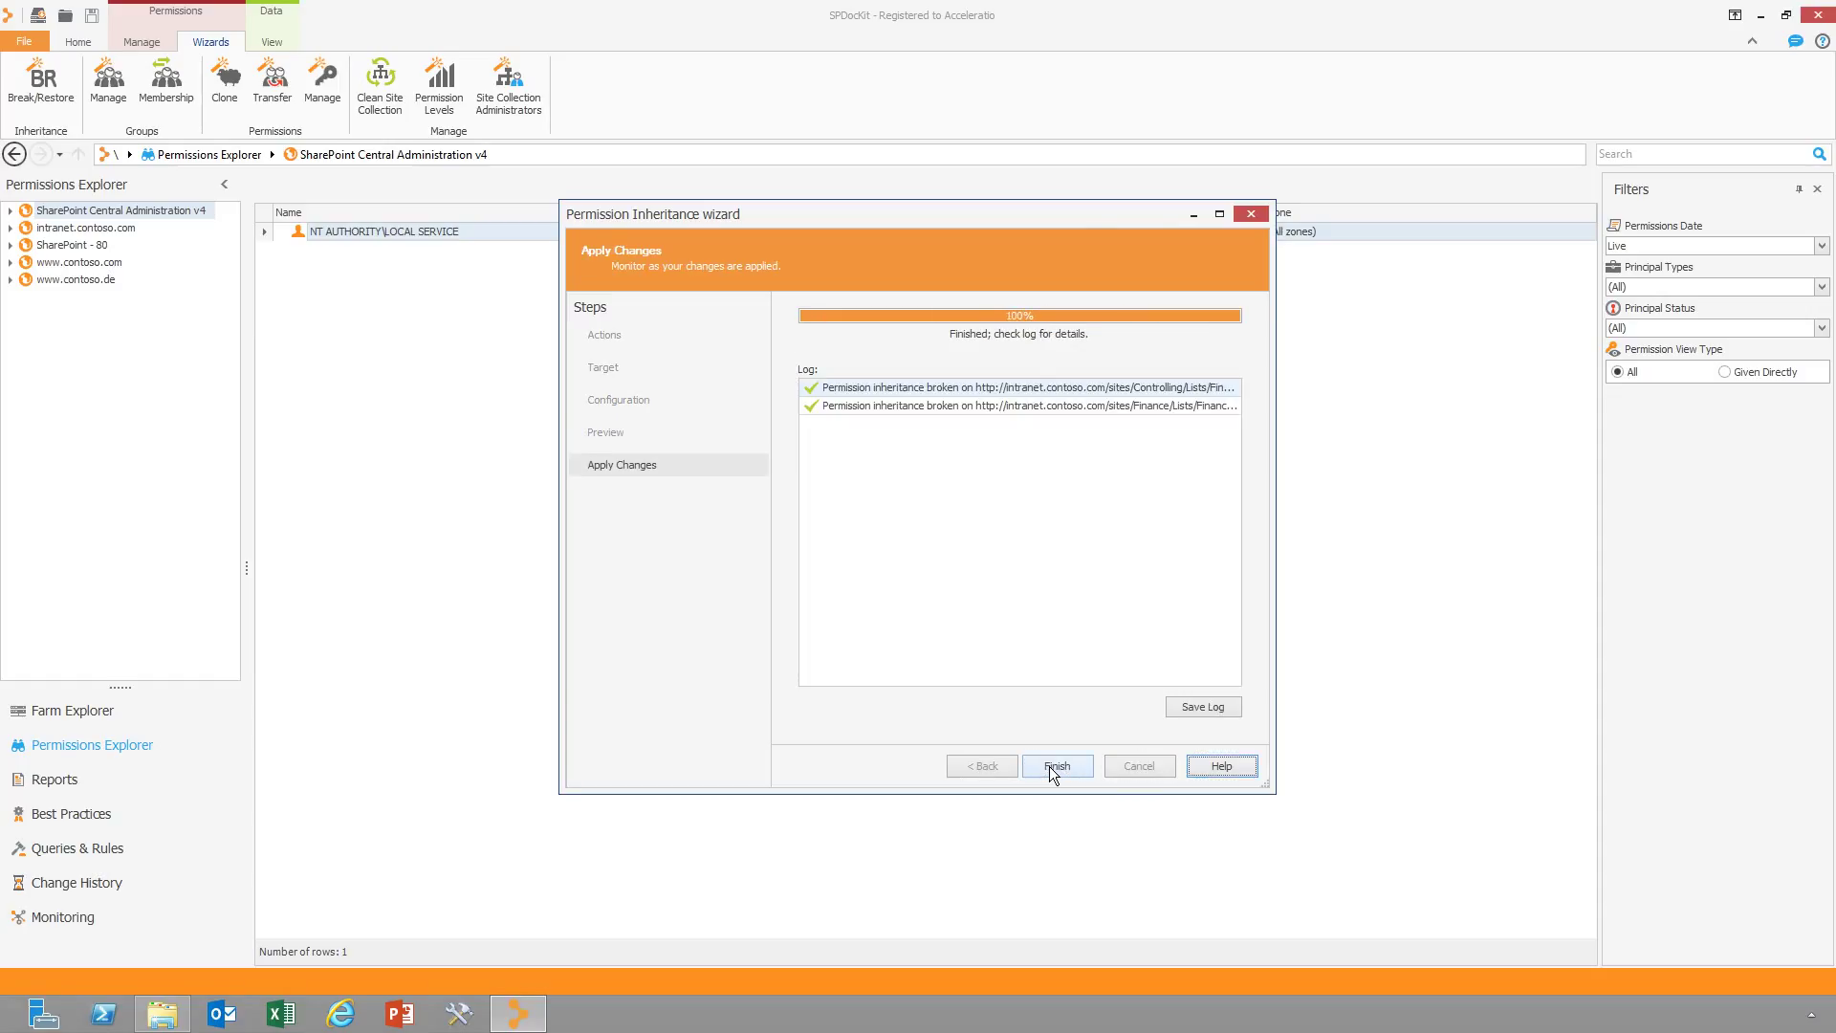
click(1048, 766)
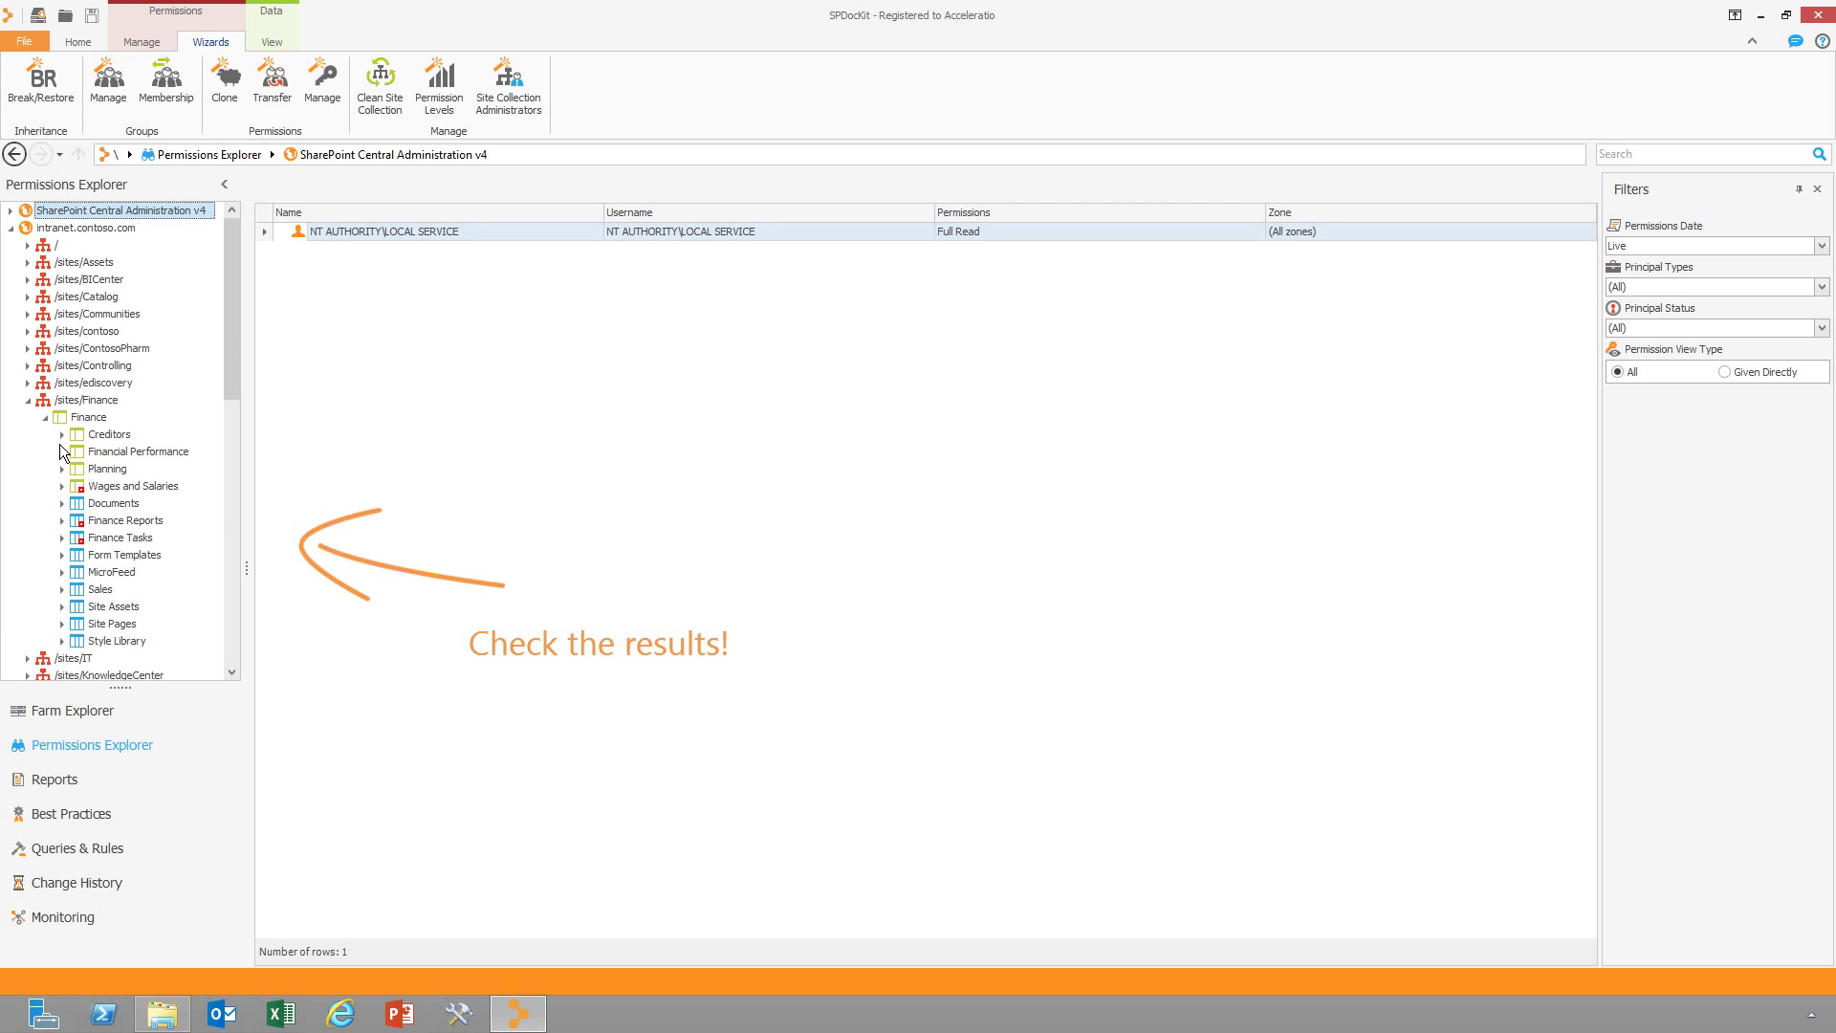
click(127, 538)
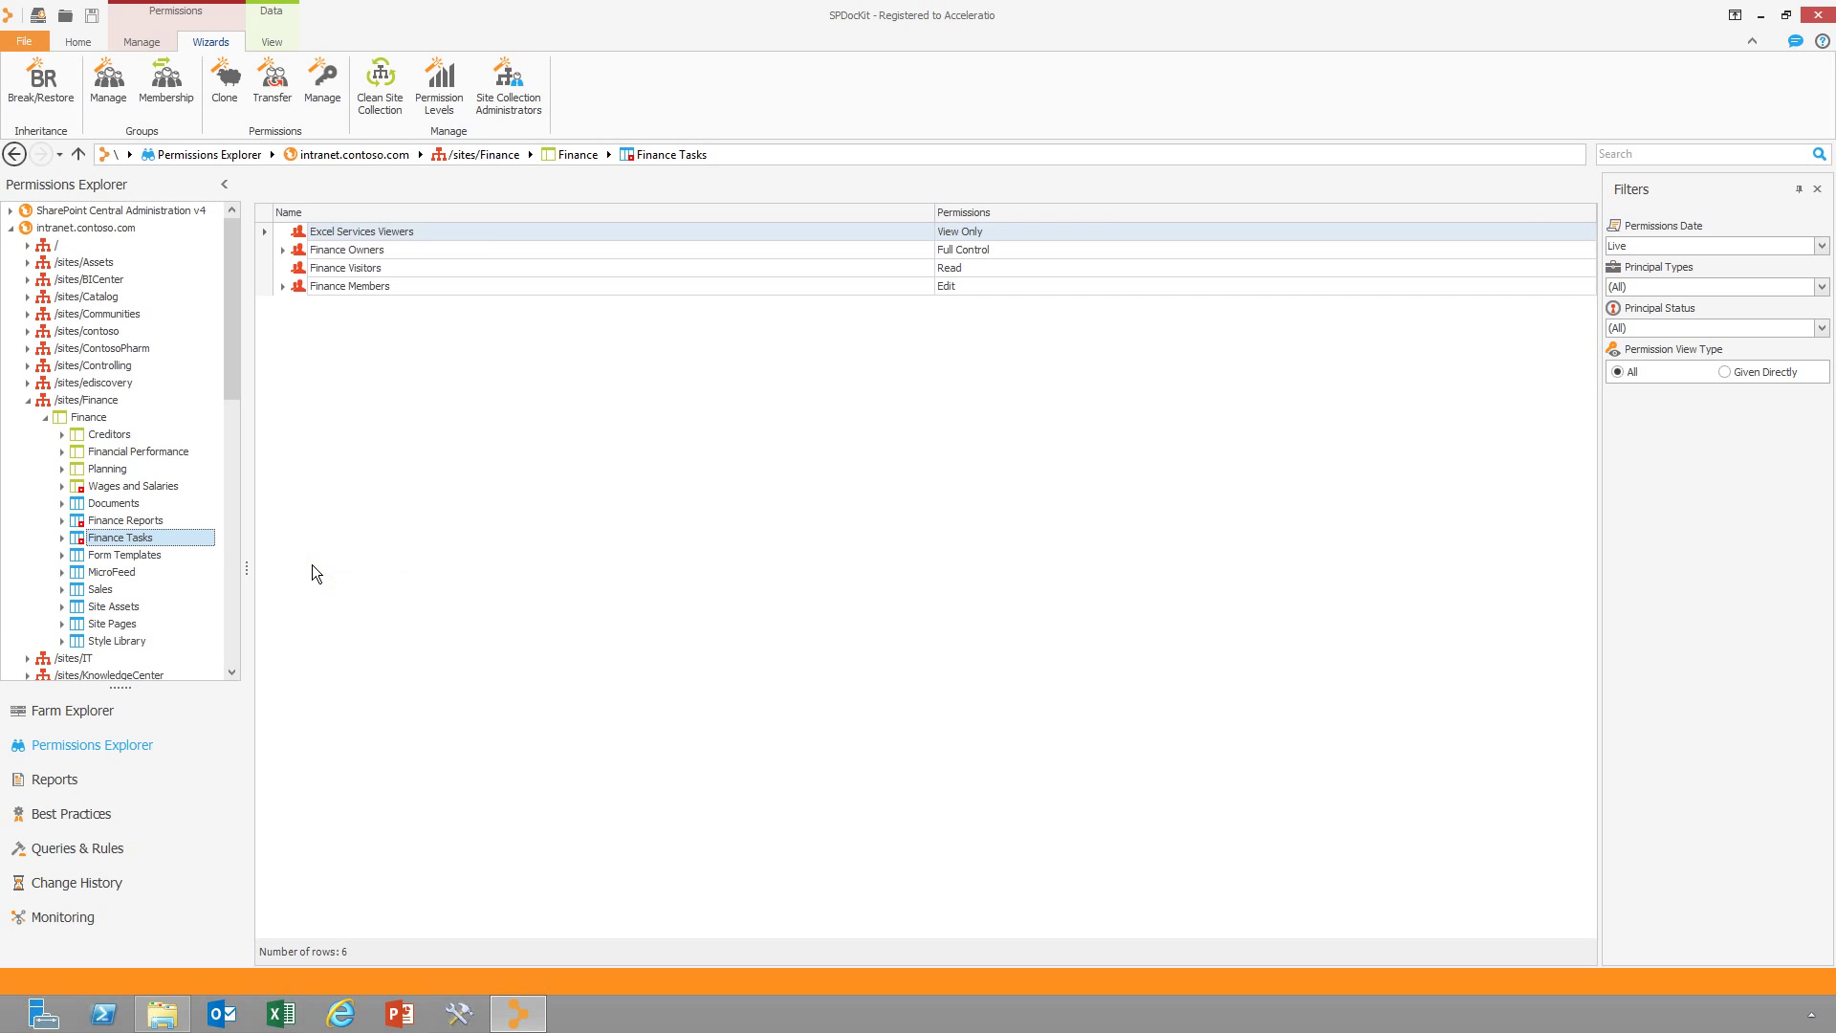